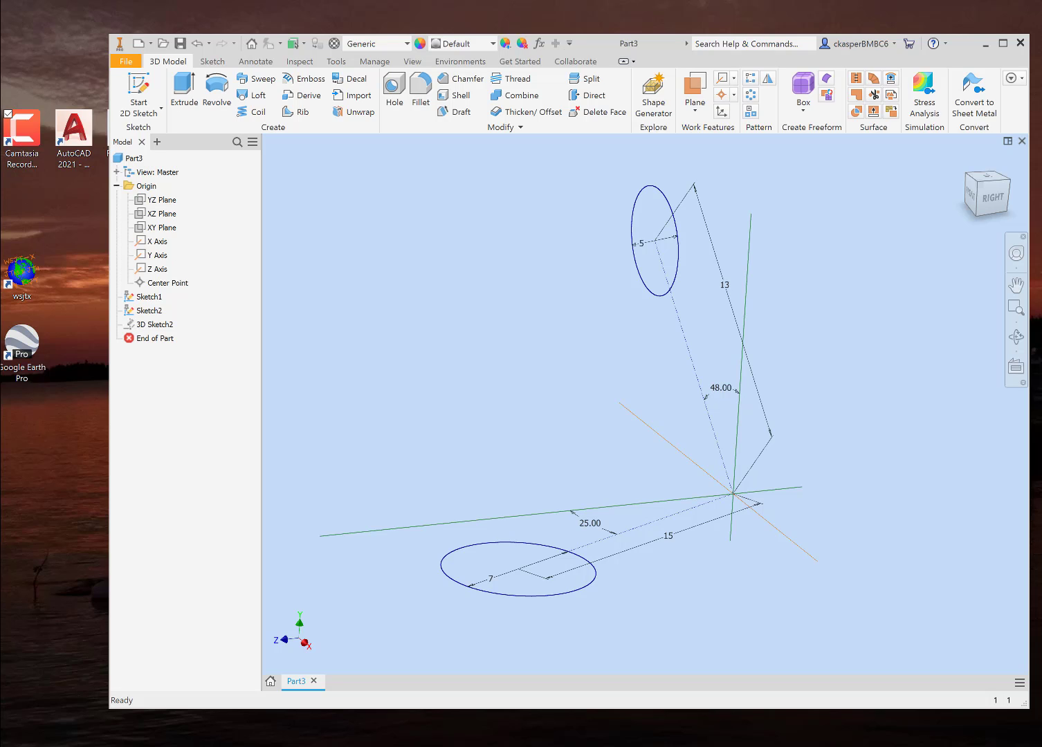
Select the part's Origin entry in the browser
click(146, 186)
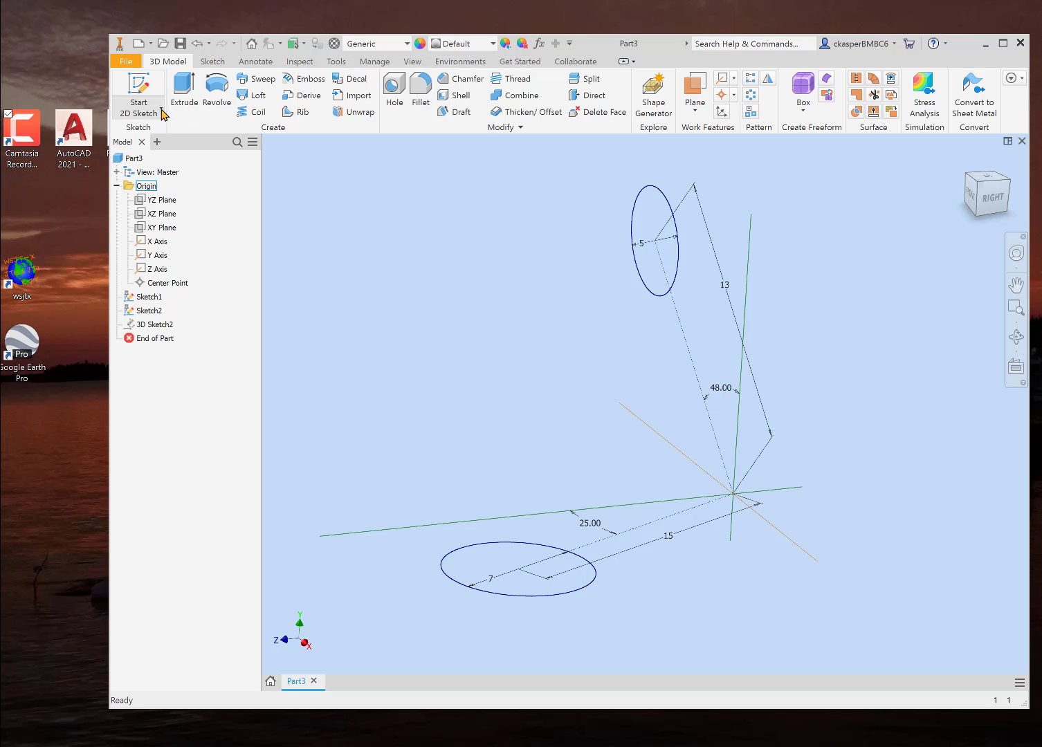
click(162, 111)
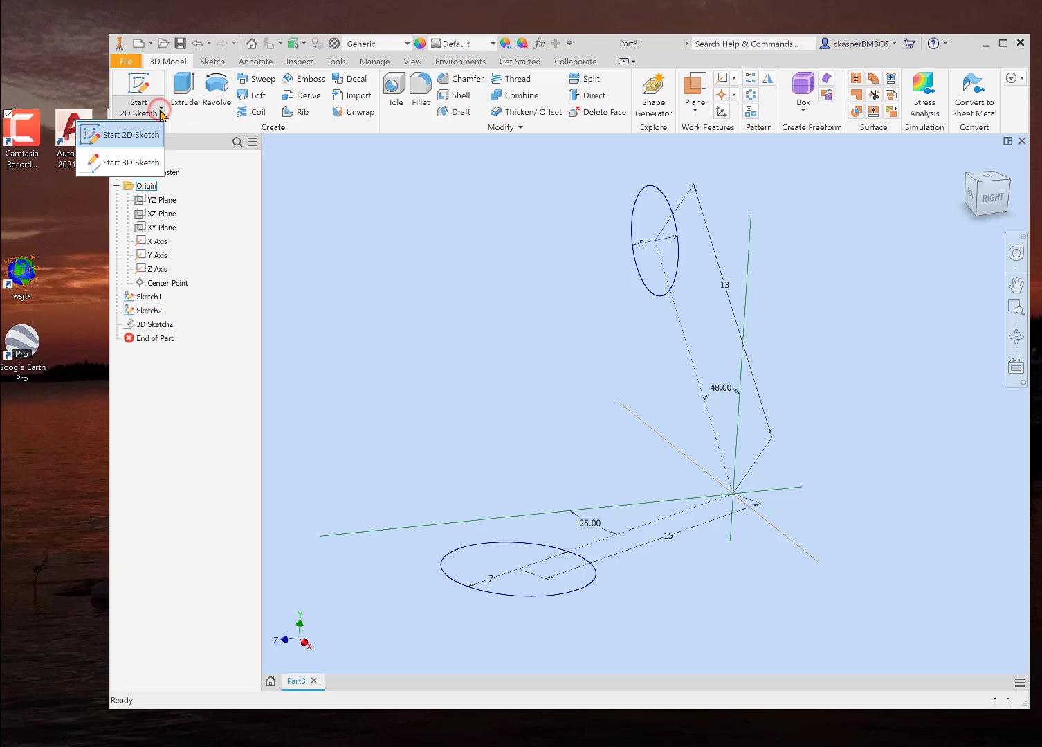
click(138, 166)
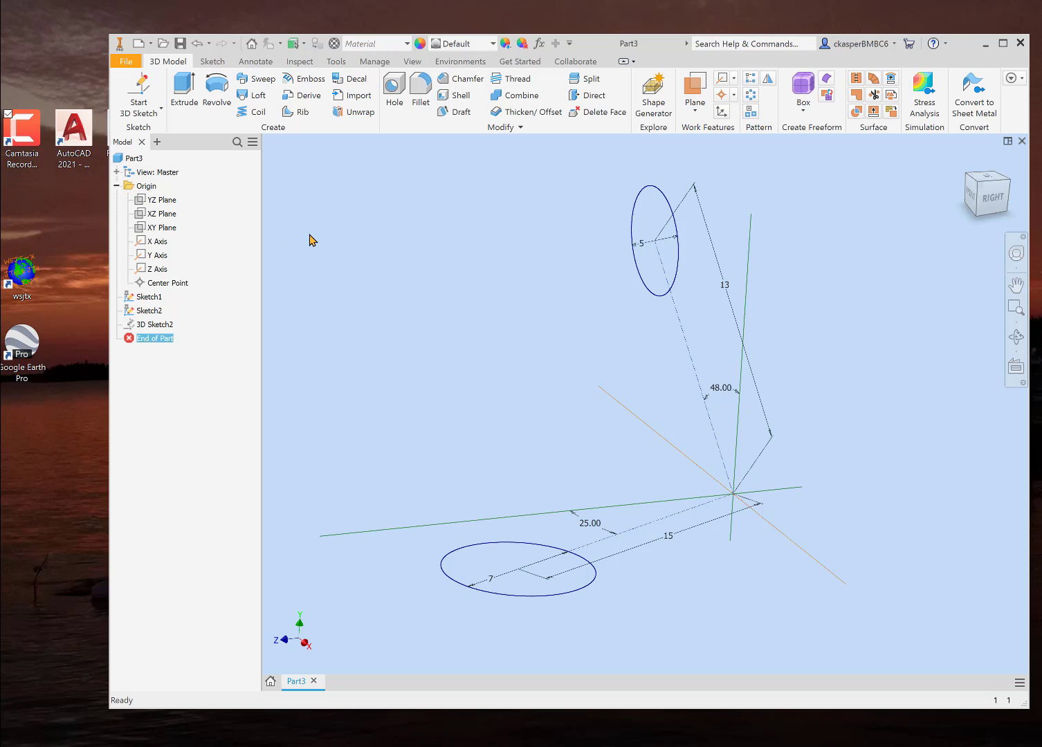
Start a loft using the 5 mm and 7 mm circles as its sections
click(258, 96)
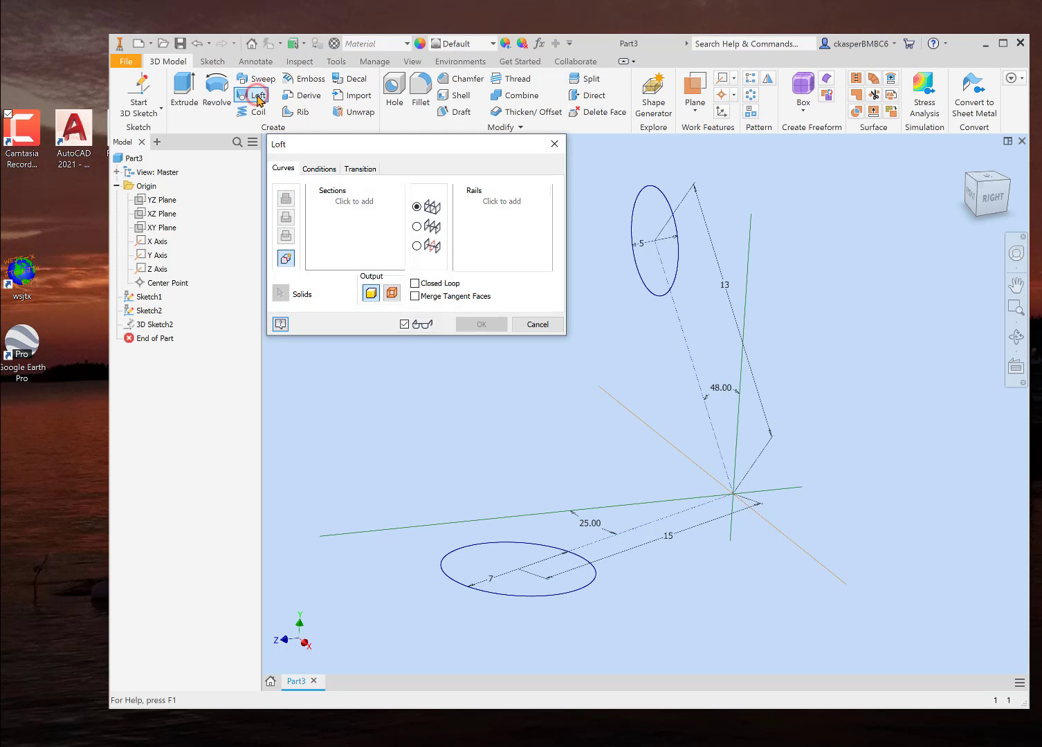
click(363, 204)
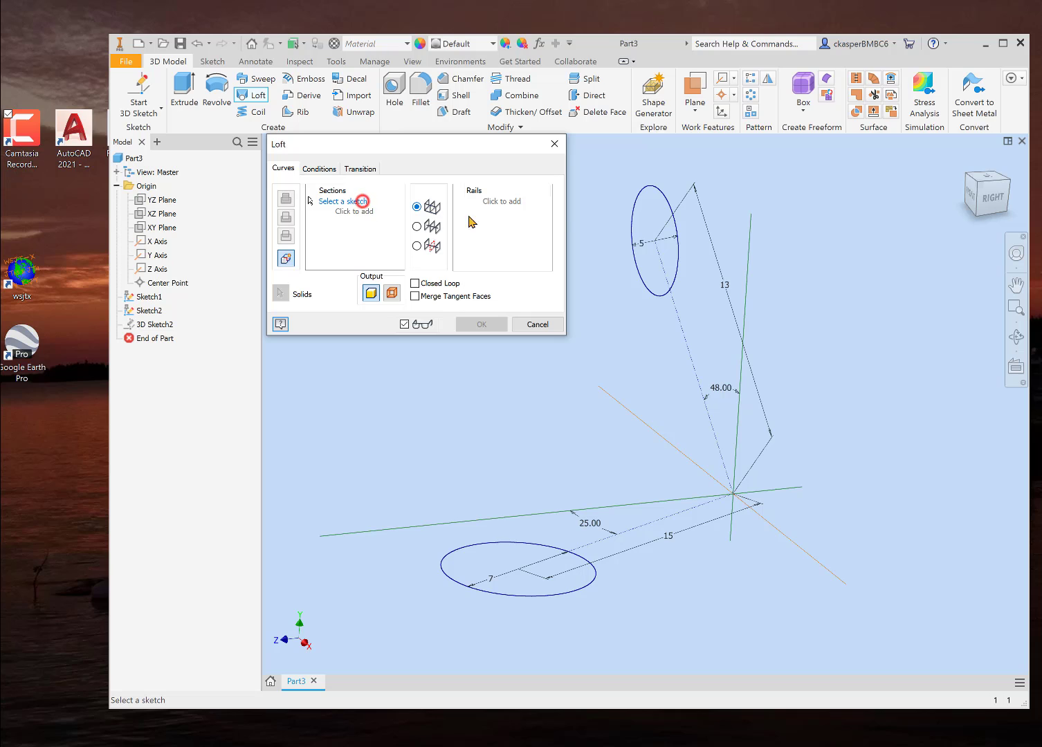
click(661, 192)
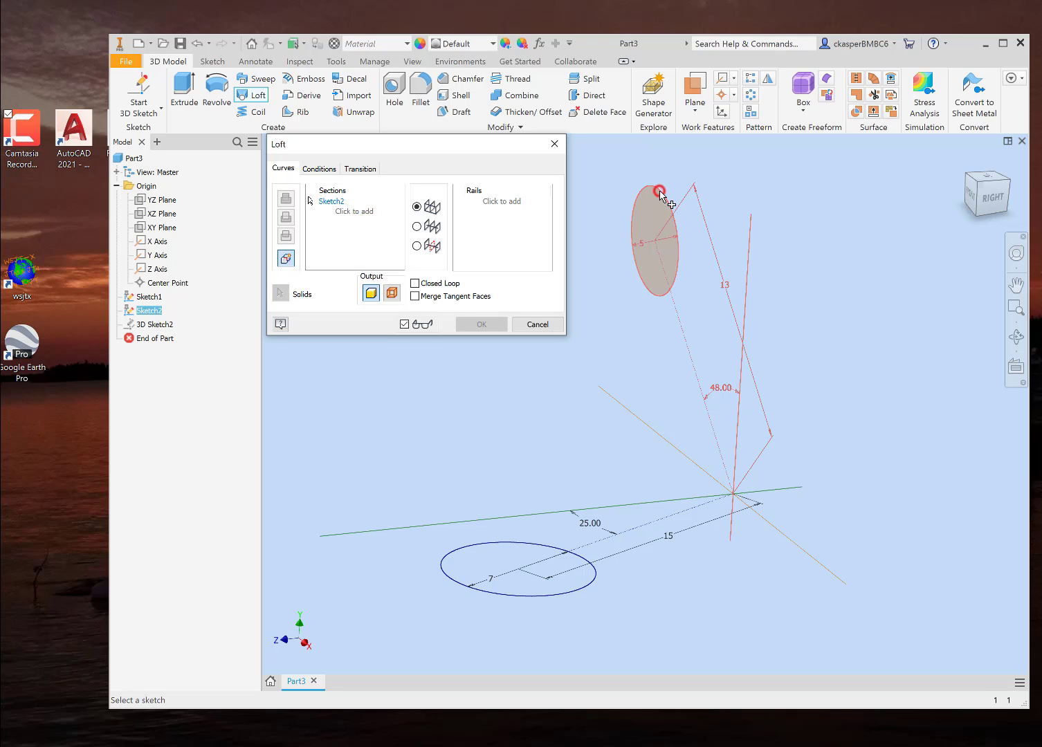
click(480, 546)
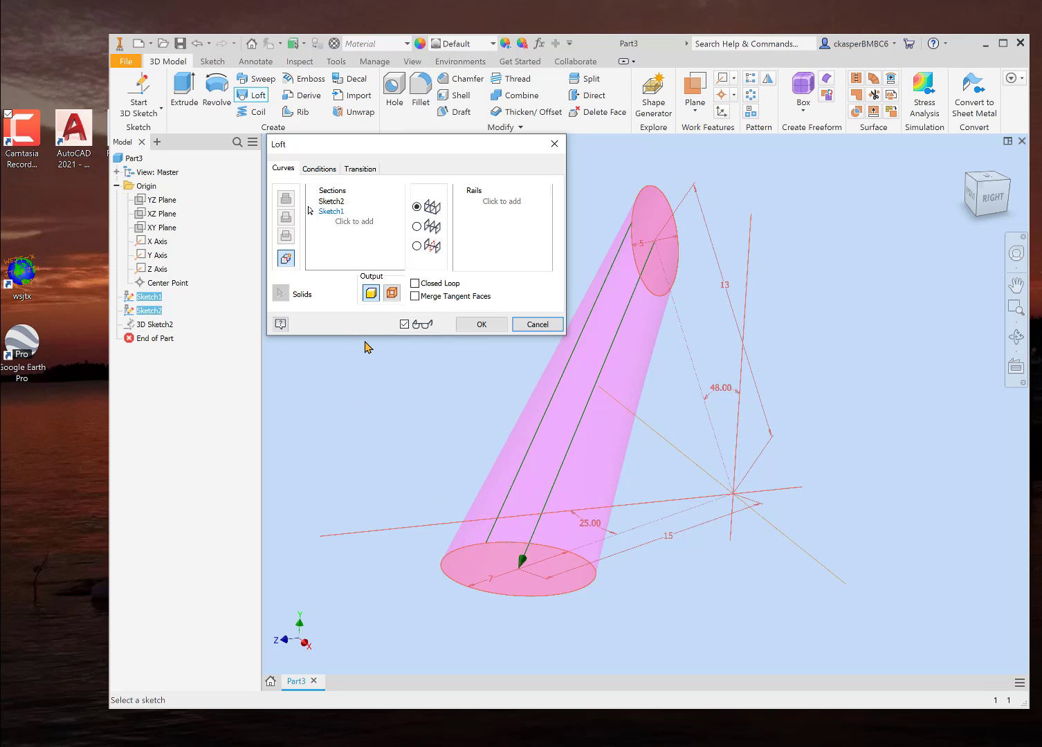
Apply Direction Condition to both the Sketch2 and Sketch1 ends and create Loft4
click(321, 168)
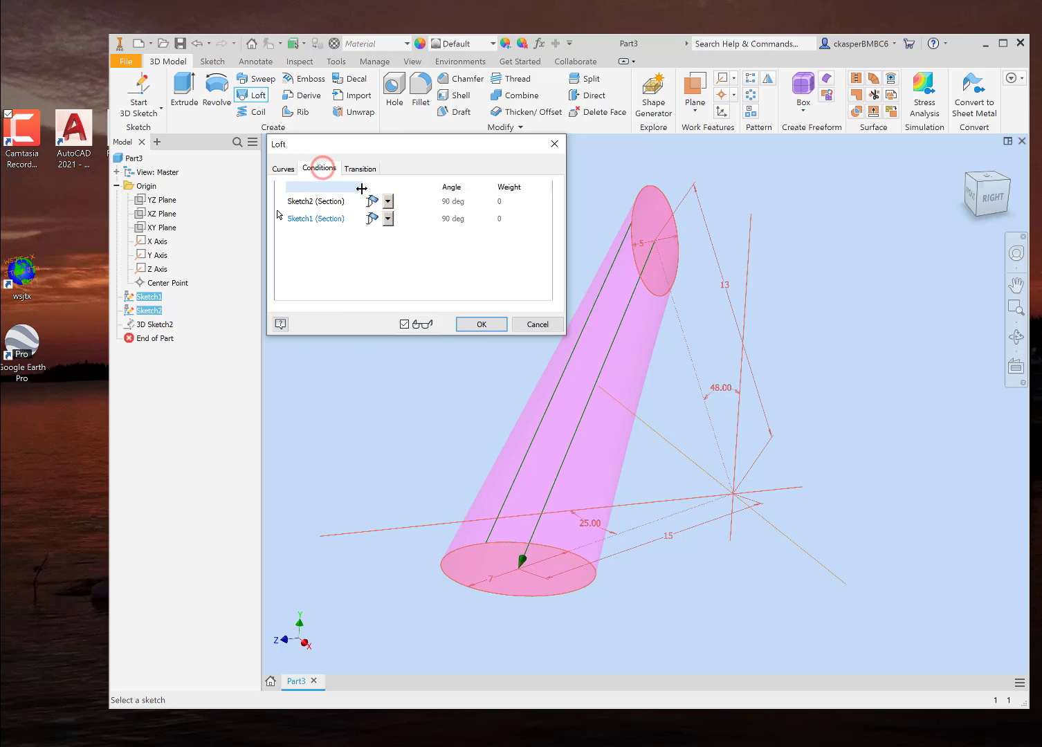
click(388, 201)
click(387, 229)
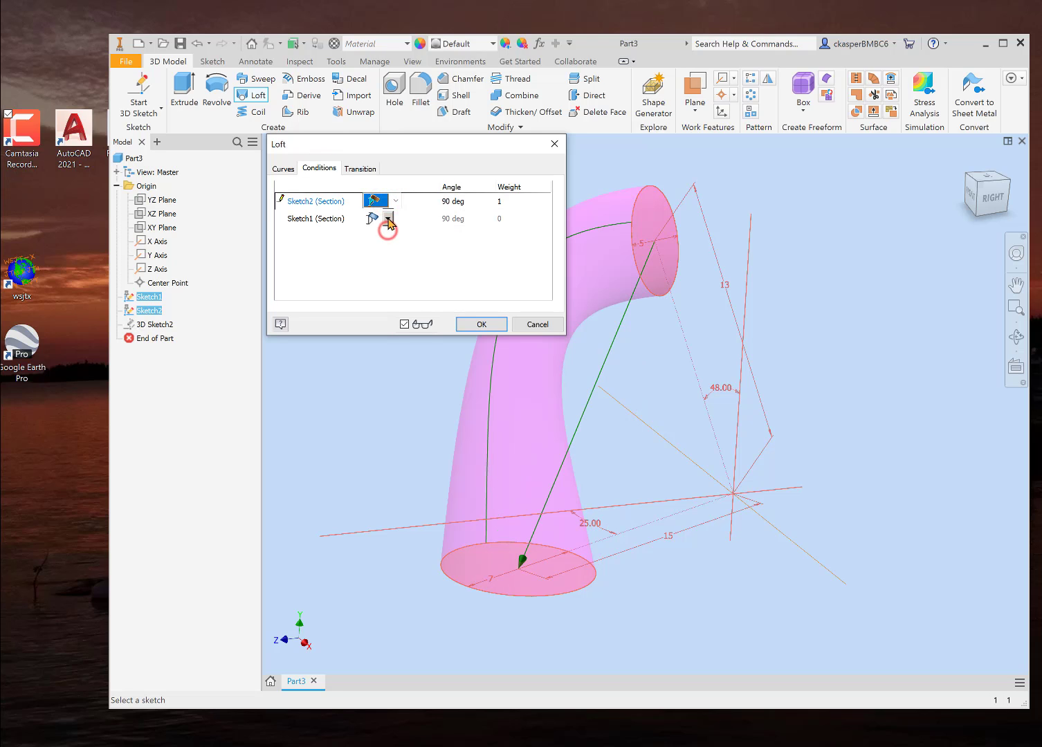
click(389, 220)
click(391, 245)
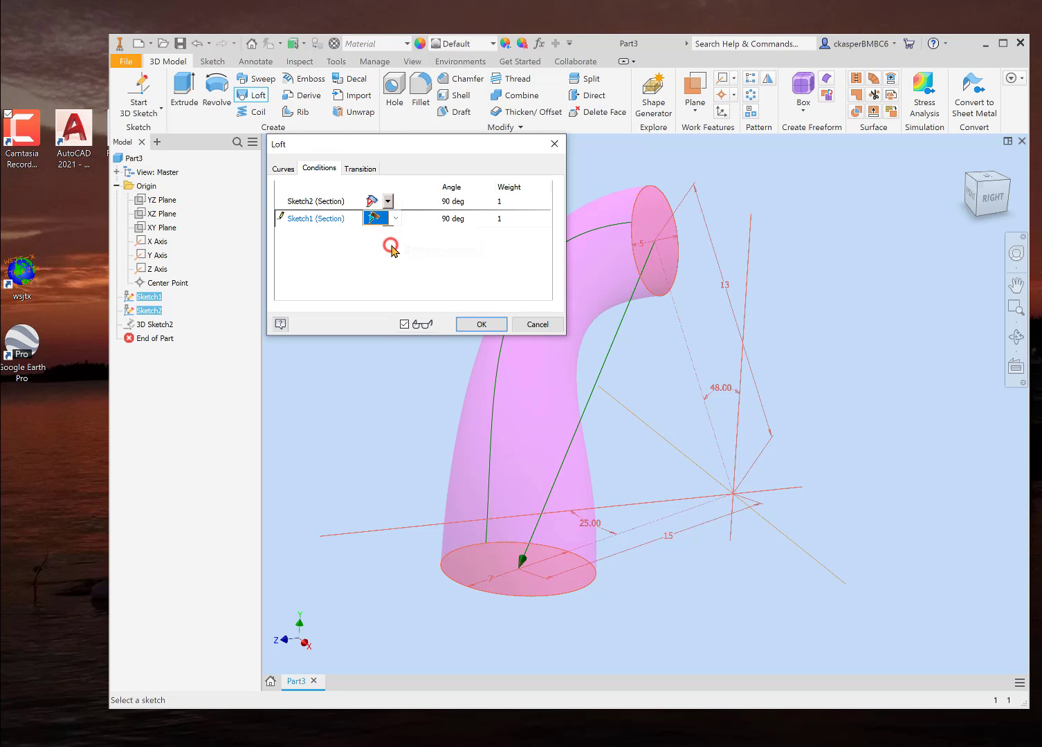
click(478, 323)
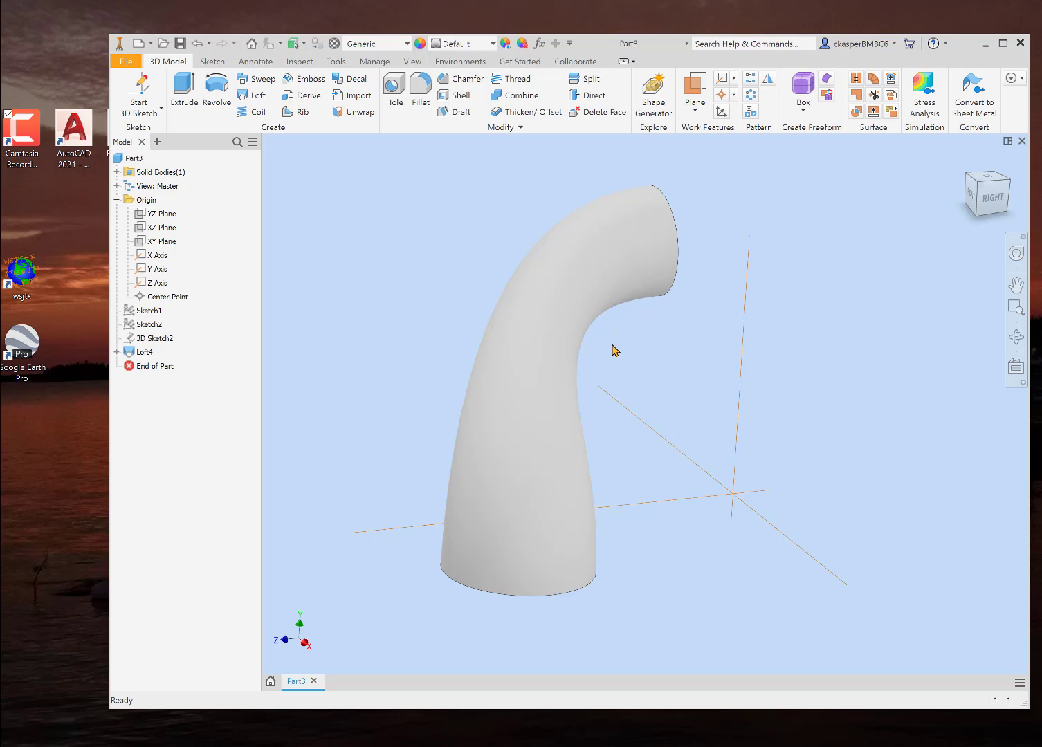
shift+middle_drag(614, 349, 516, 327)
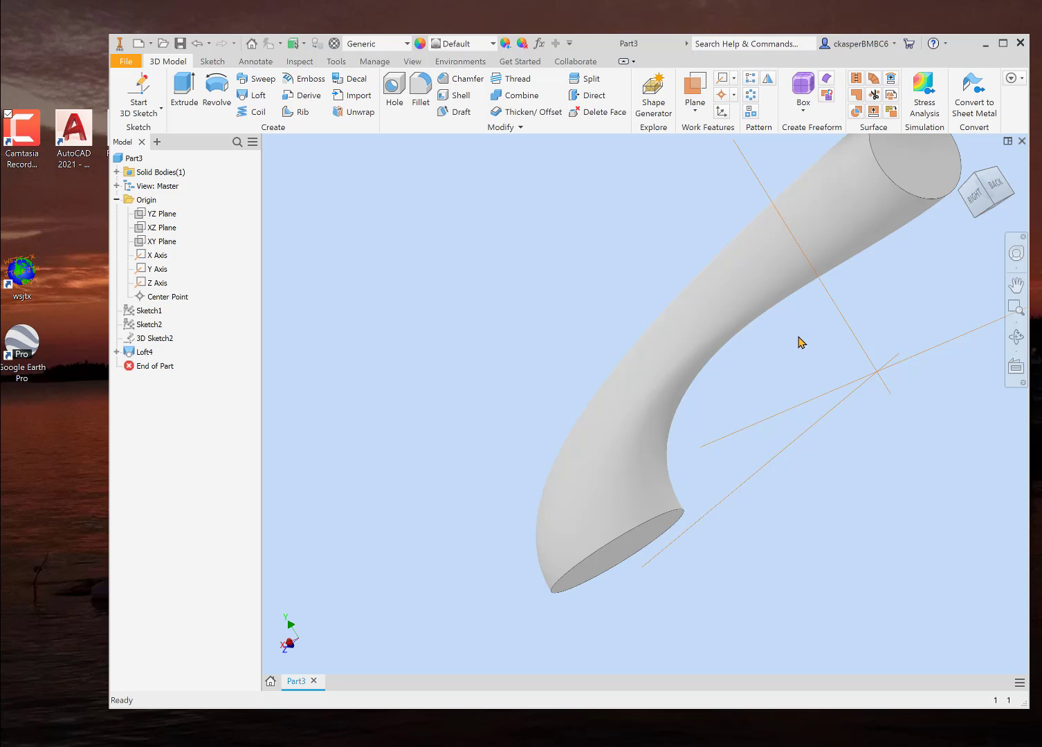
middle_drag(800, 342, 663, 414)
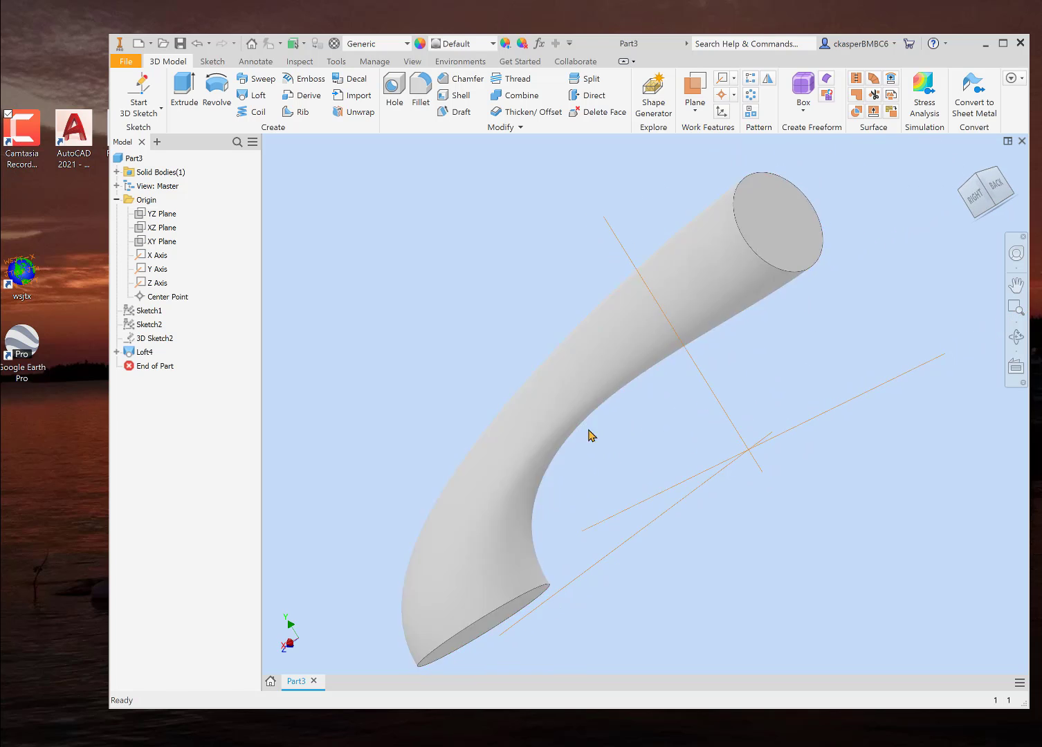
shift+middle_drag(603, 456, 744, 377)
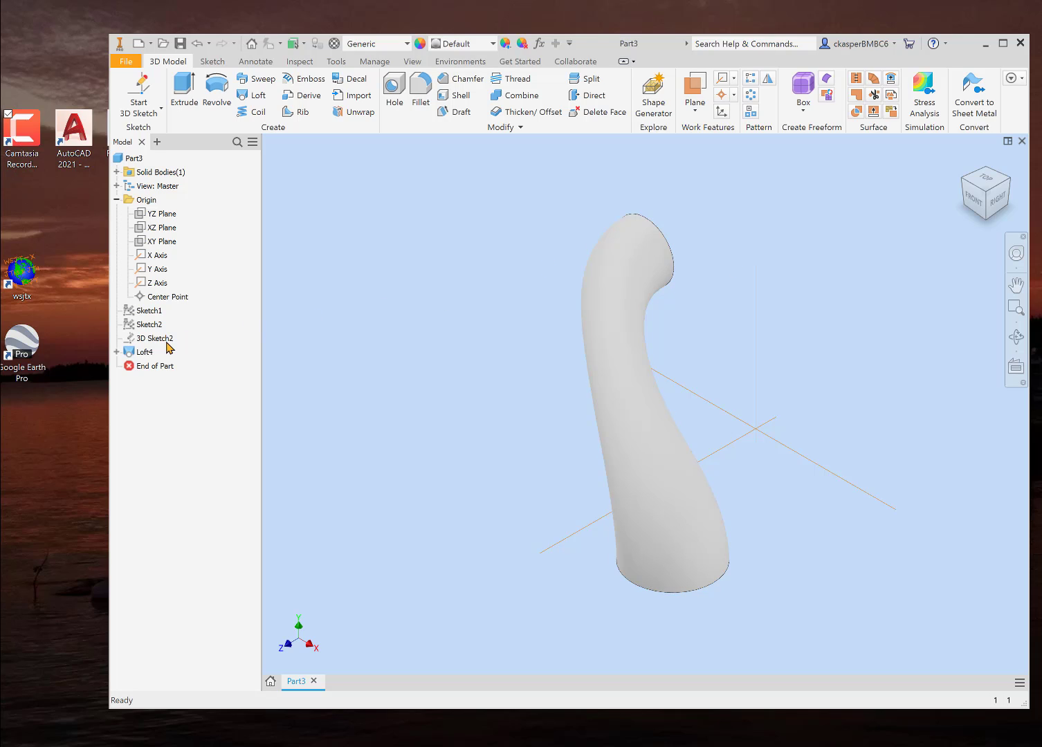
Delete the Loft4 feature from Part3
right_click(145, 354)
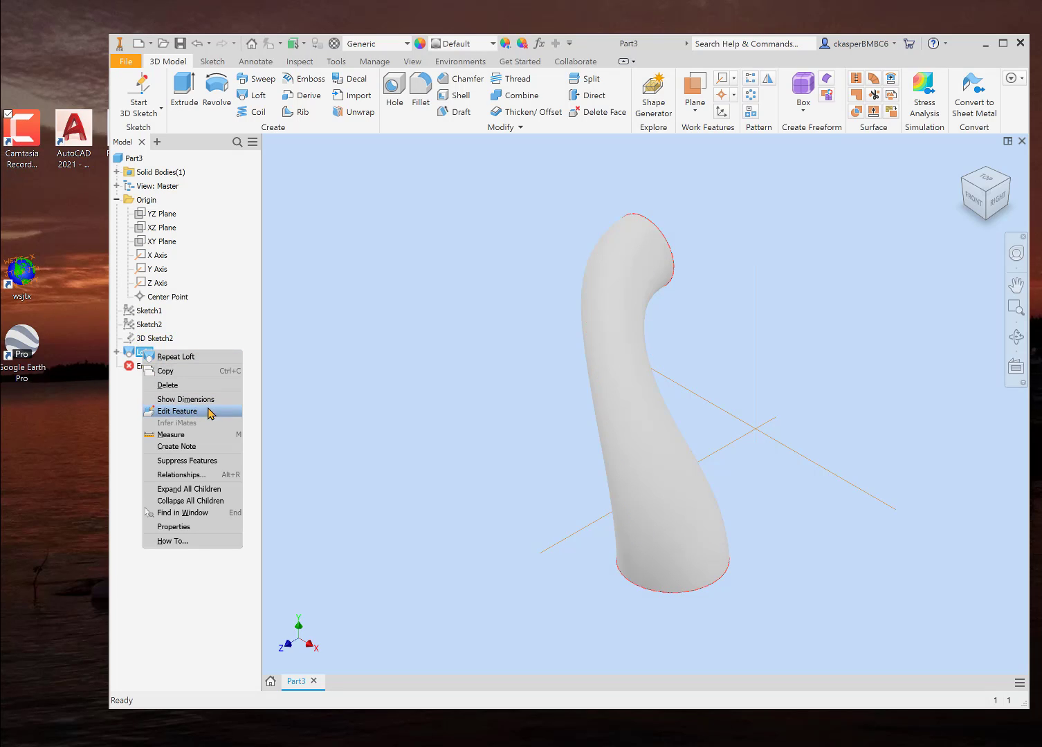
click(205, 384)
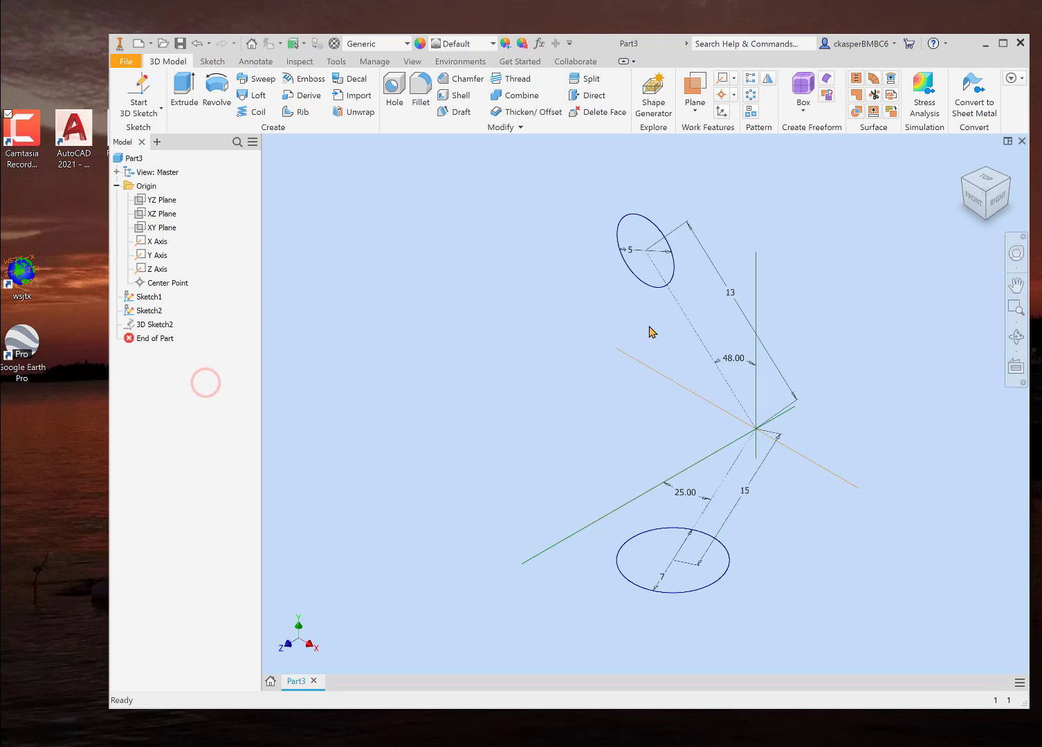
shift+middle_drag(579, 400, 553, 383)
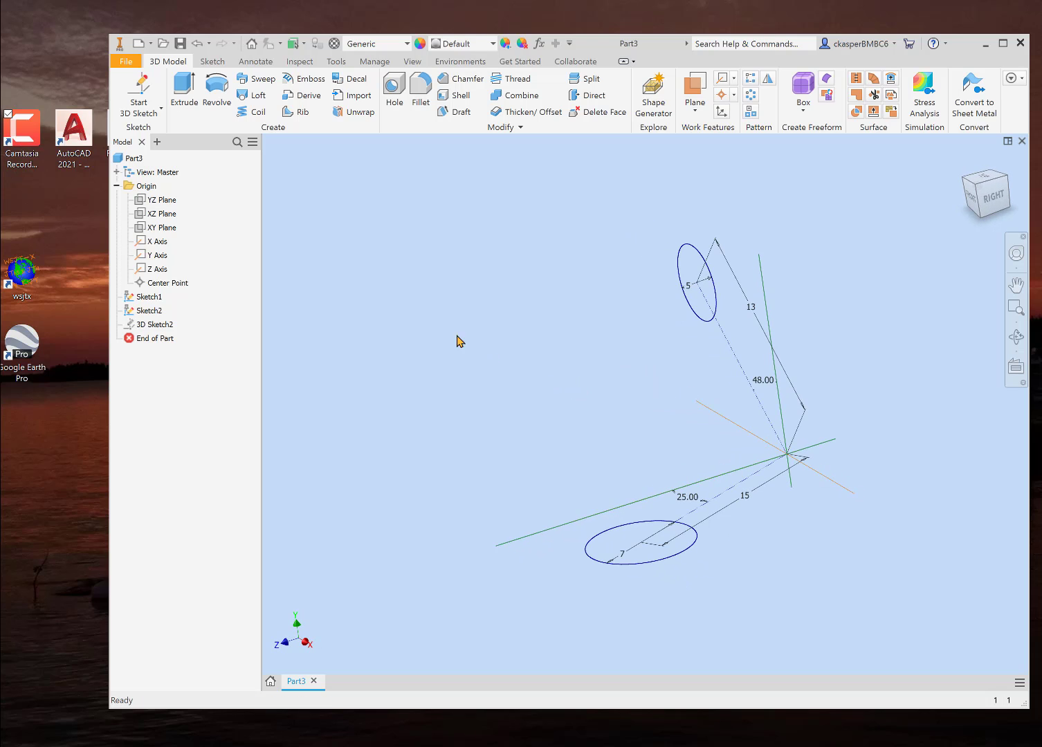
Edit 3D Sketch2 and orbit to view the curved centre line clearly
right_click(156, 325)
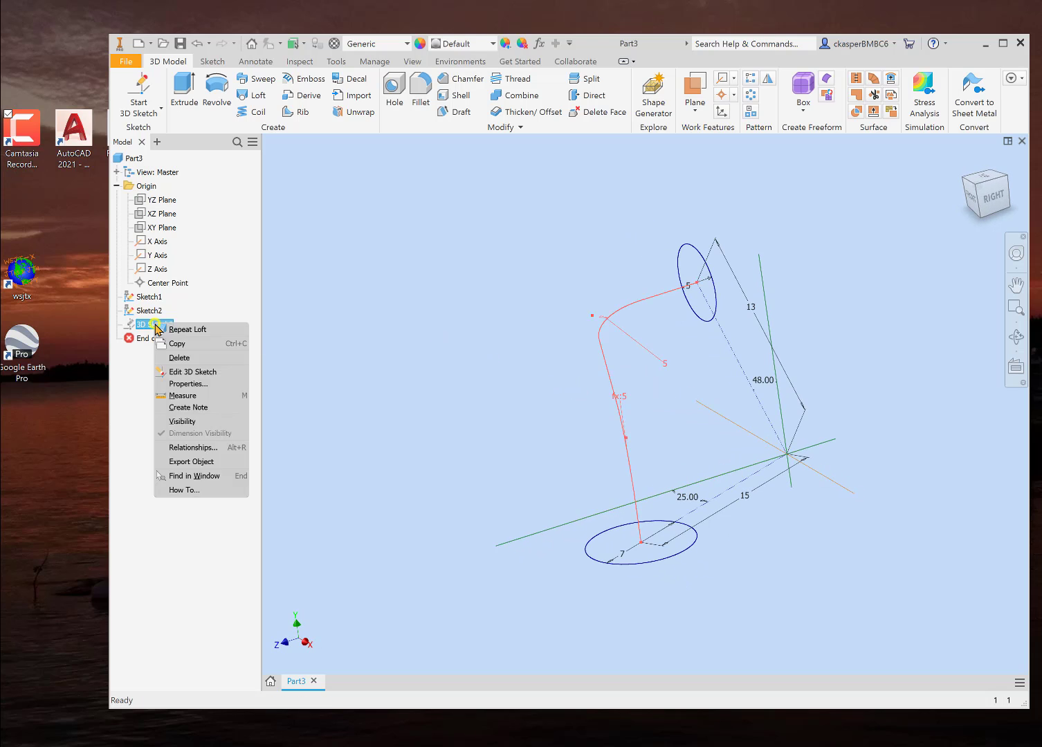
click(200, 371)
key(F4)
mouse_move(400, 379)
mouse_down()
mouse_move(366, 381)
mouse_move(444, 395)
mouse_move(443, 418)
mouse_move(438, 400)
mouse_move(416, 391)
mouse_up()
key(Escape)
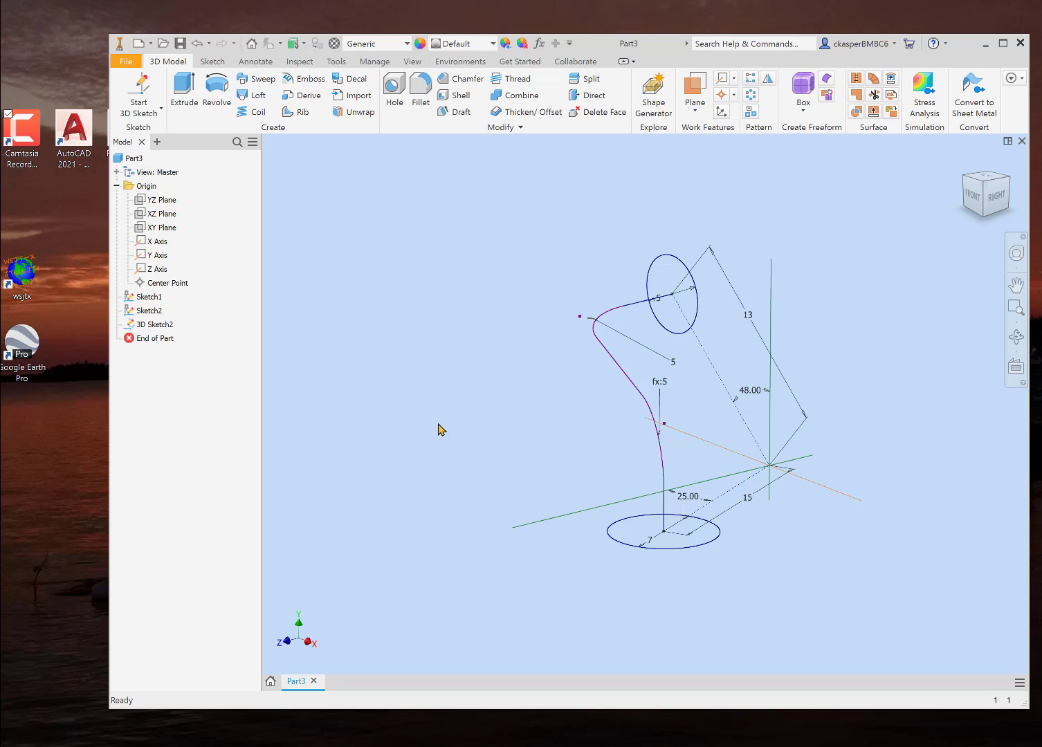
shift+middle_drag(442, 419, 437, 426)
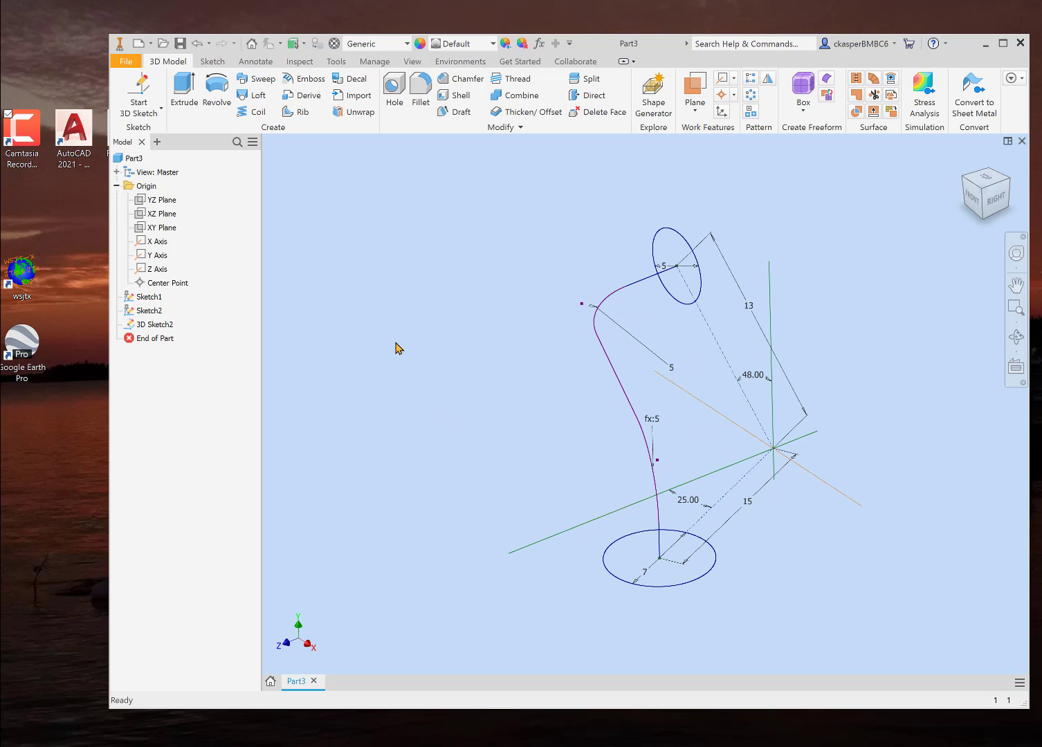
Start a new loft with the 5 mm and 7 mm circles as sections
click(254, 95)
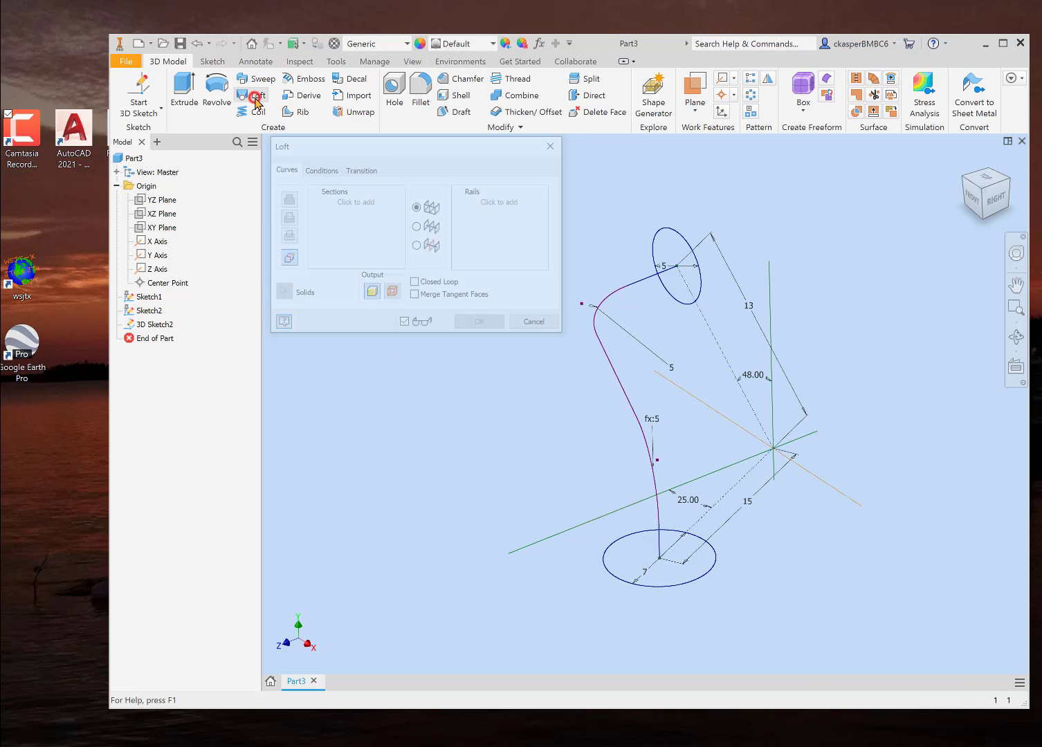
click(355, 201)
click(683, 236)
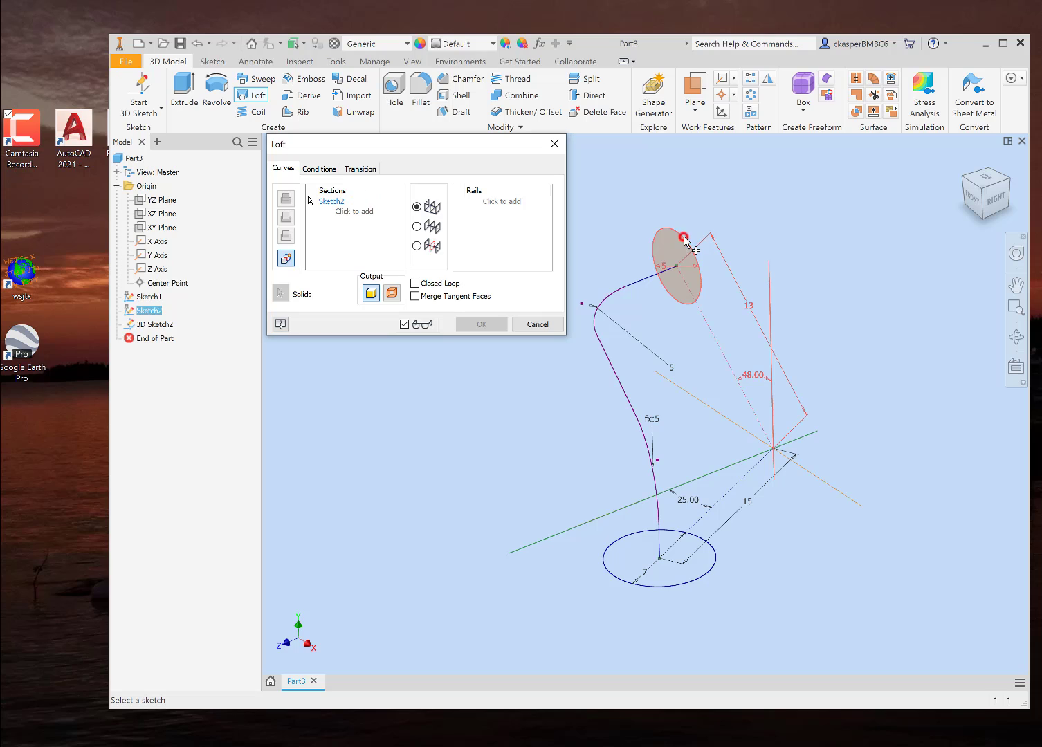
click(604, 566)
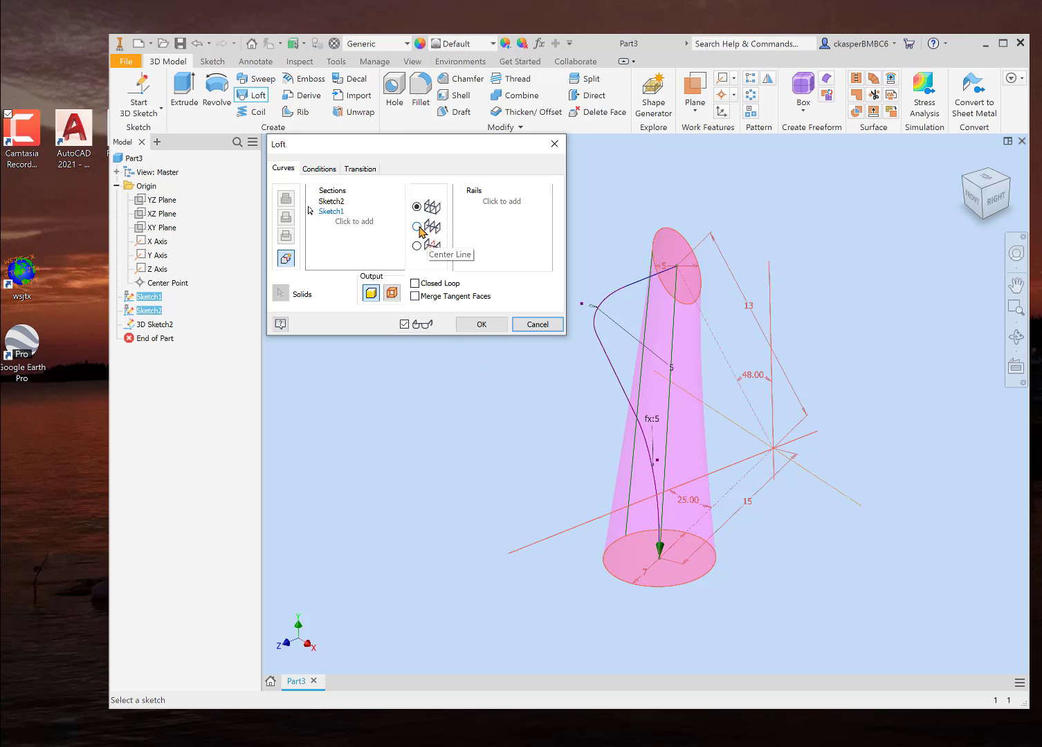
Guide the loft along the 3D Sketch2 centre line to create Loft5, the curved pipe
click(420, 227)
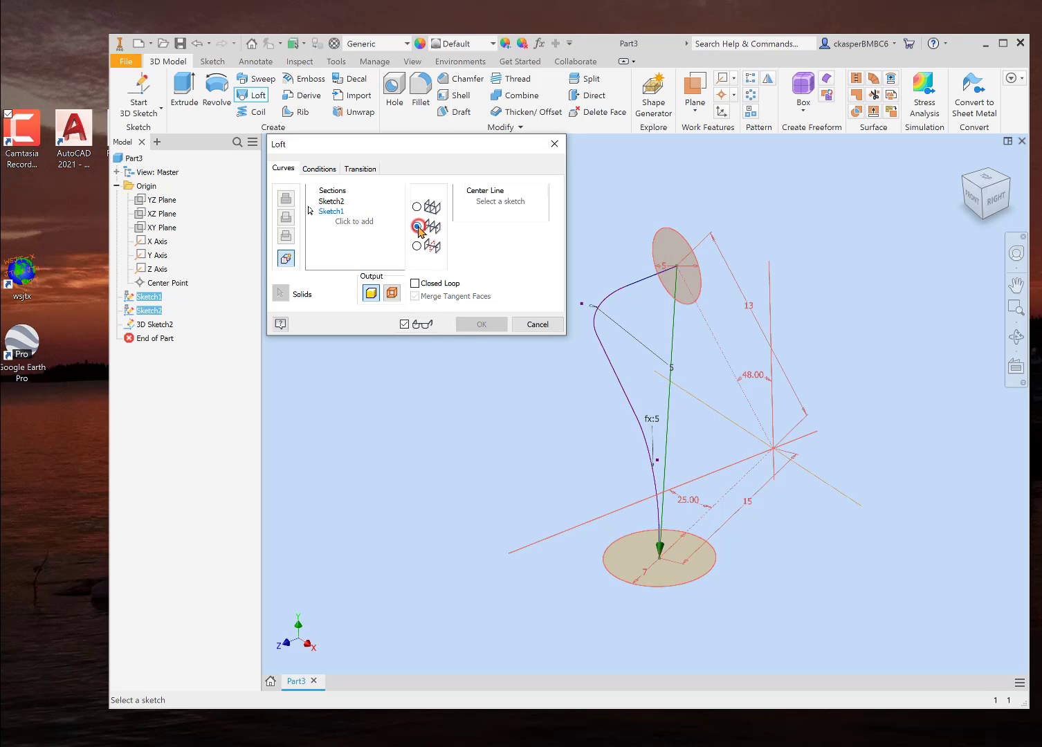
click(636, 281)
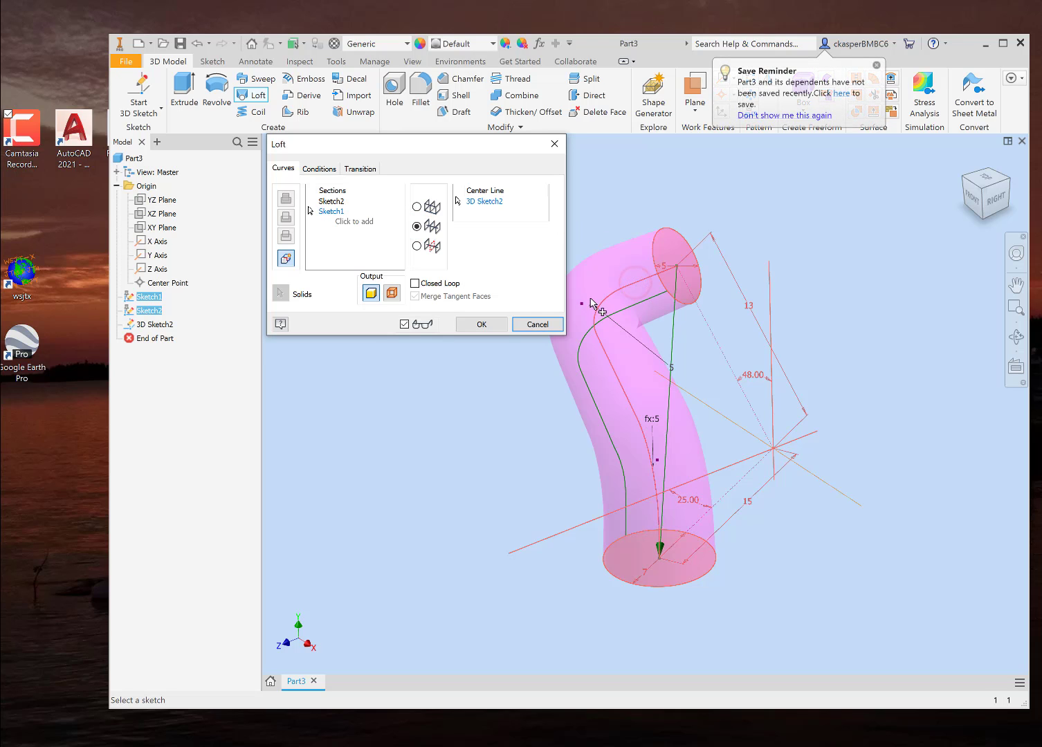
click(483, 324)
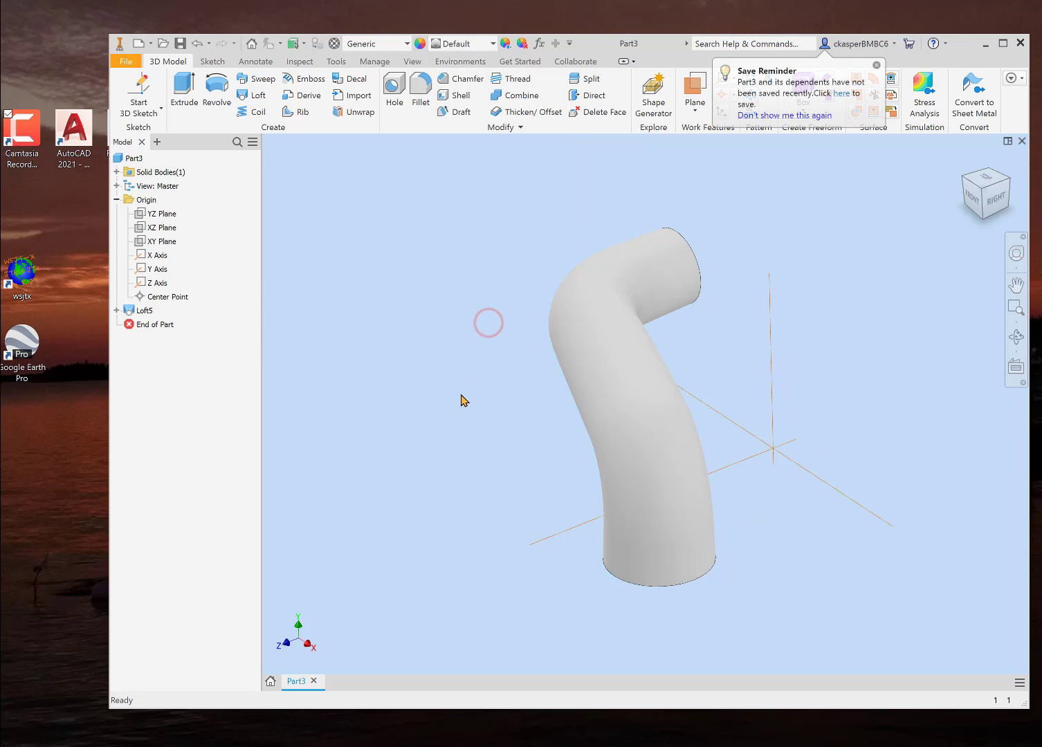
drag(461, 393, 318, 337)
key(Escape)
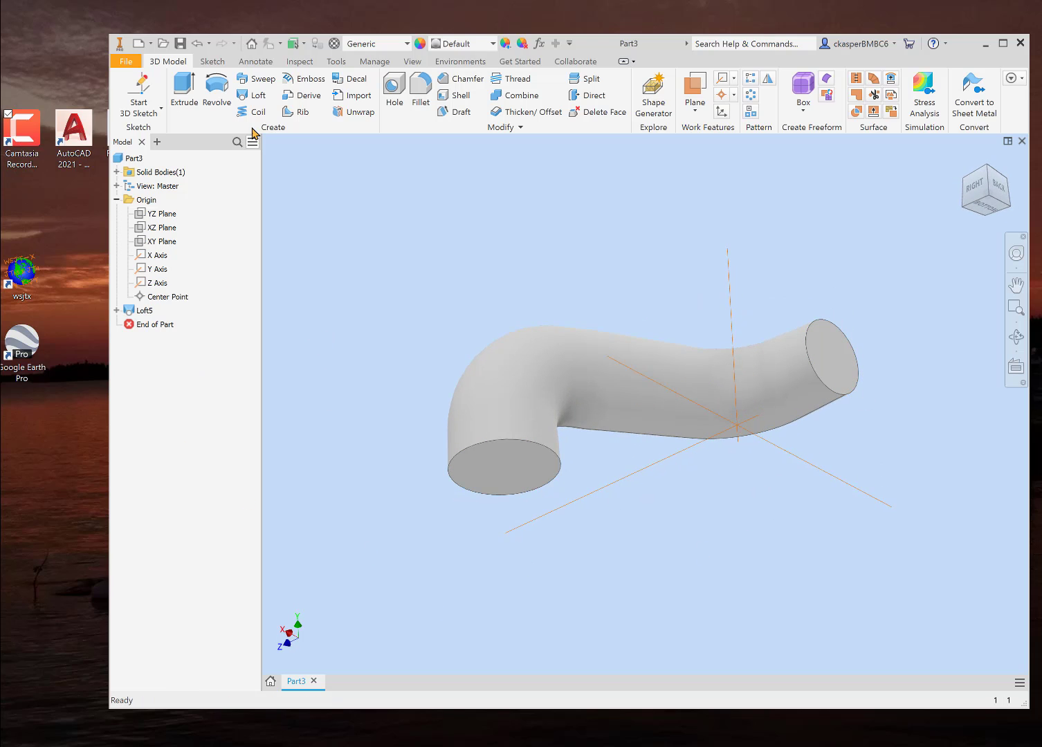
Shell Loft5 with both end faces removed, leaving a thin-walled open pipe
click(458, 95)
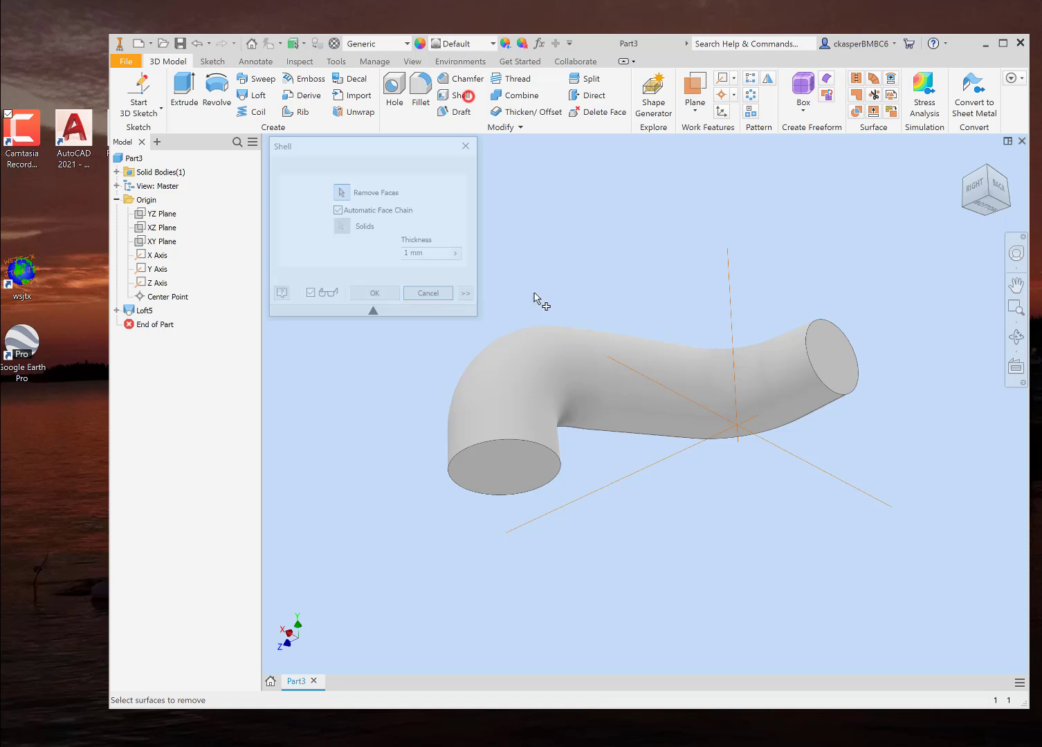
click(521, 471)
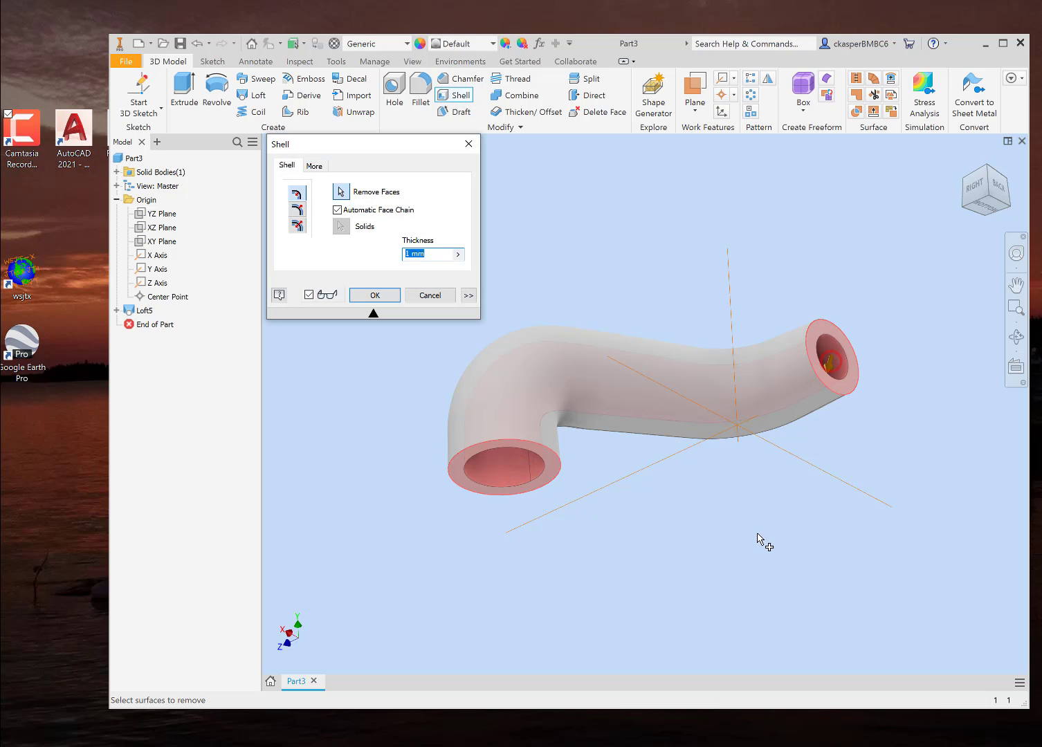
click(372, 295)
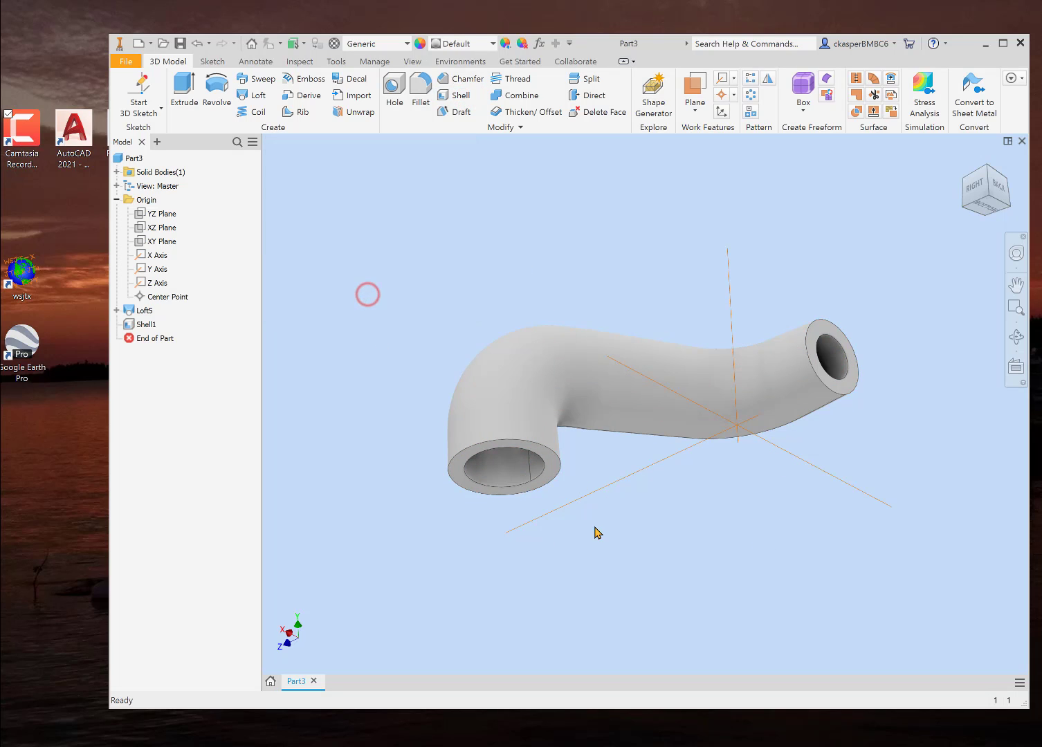
mouse_move(600, 532)
shift+middle_down()
mouse_move(746, 538)
mouse_move(676, 522)
mouse_move(584, 528)
mouse_move(556, 542)
mouse_move(538, 533)
mouse_move(558, 515)
mouse_move(609, 515)
mouse_move(591, 528)
mouse_move(587, 515)
mouse_move(584, 526)
shift+middle_up()
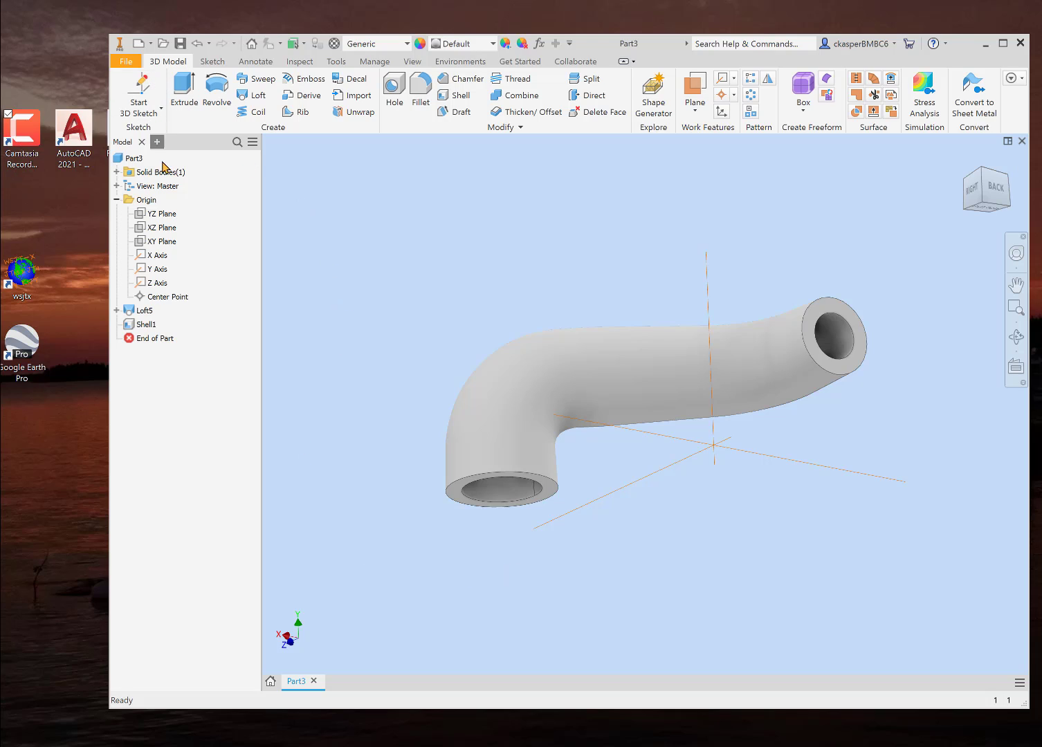
Create a new part, Part4, from the Metric Standard (mm).ipt template
click(127, 64)
click(157, 112)
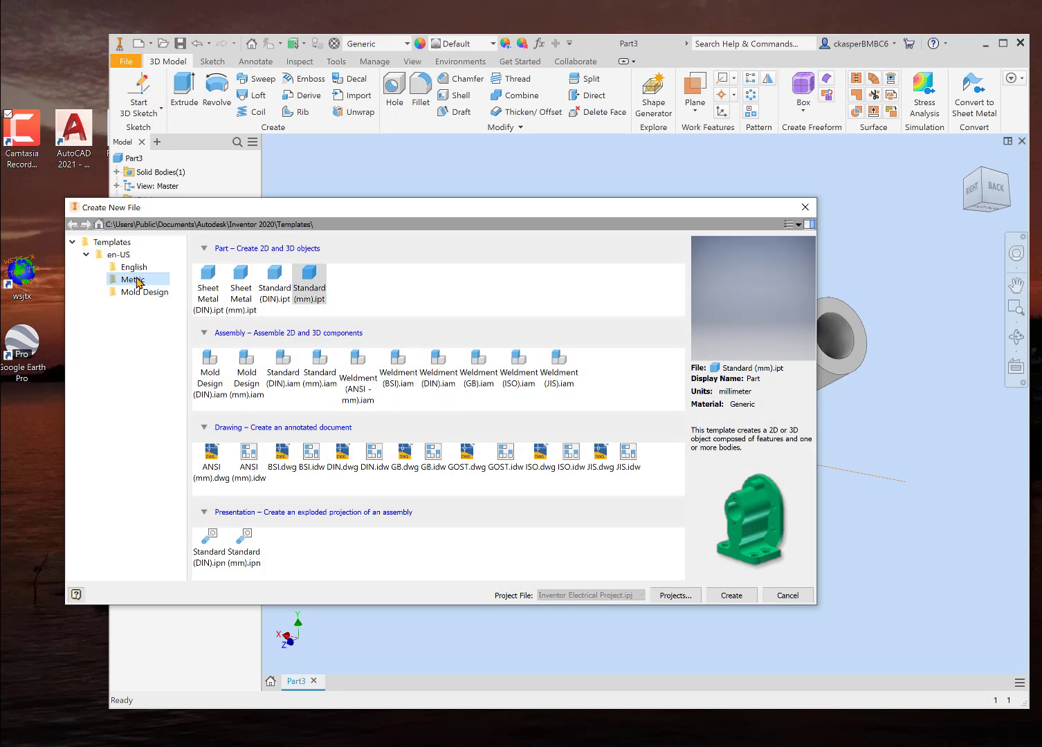
click(150, 283)
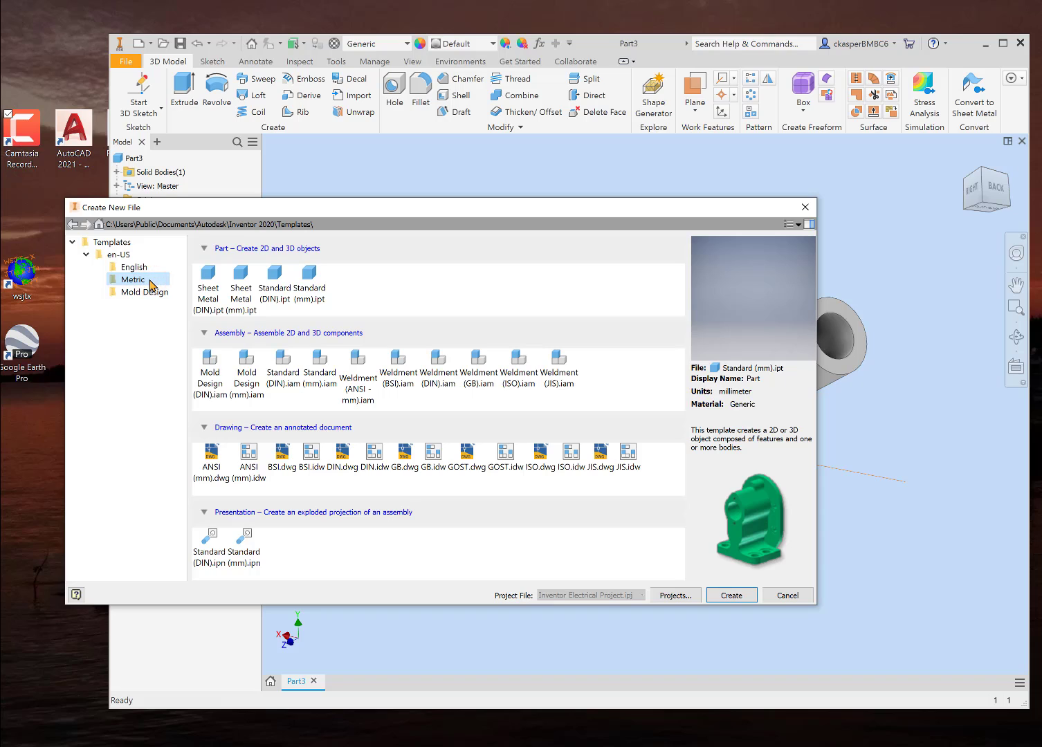
click(133, 267)
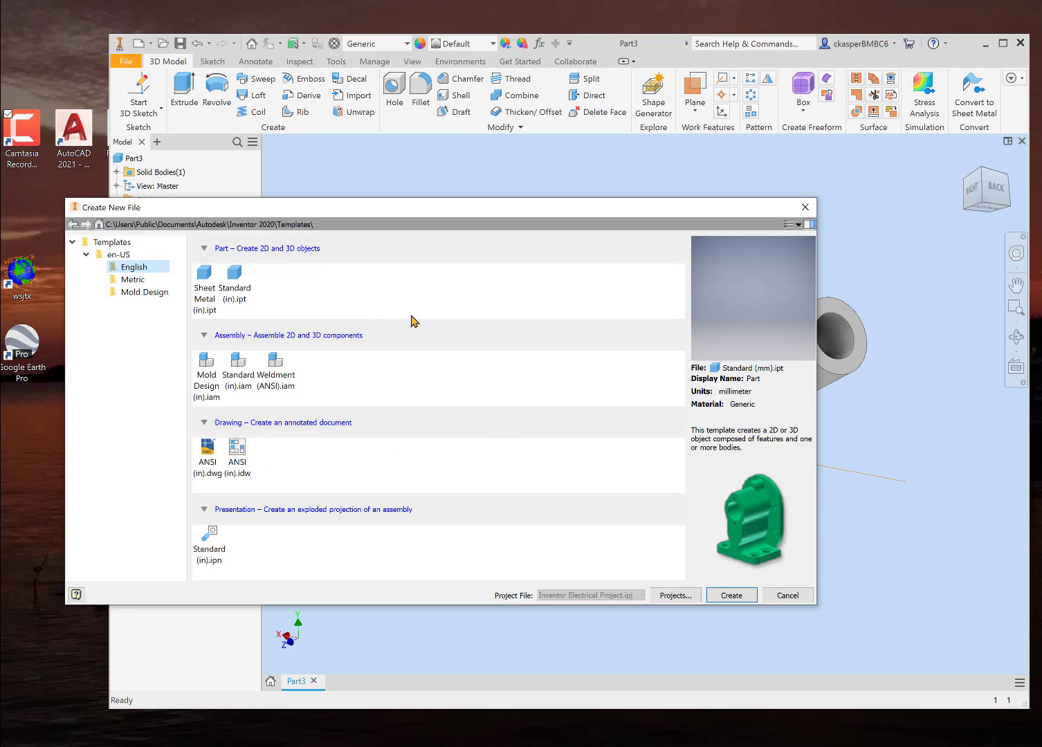
click(144, 280)
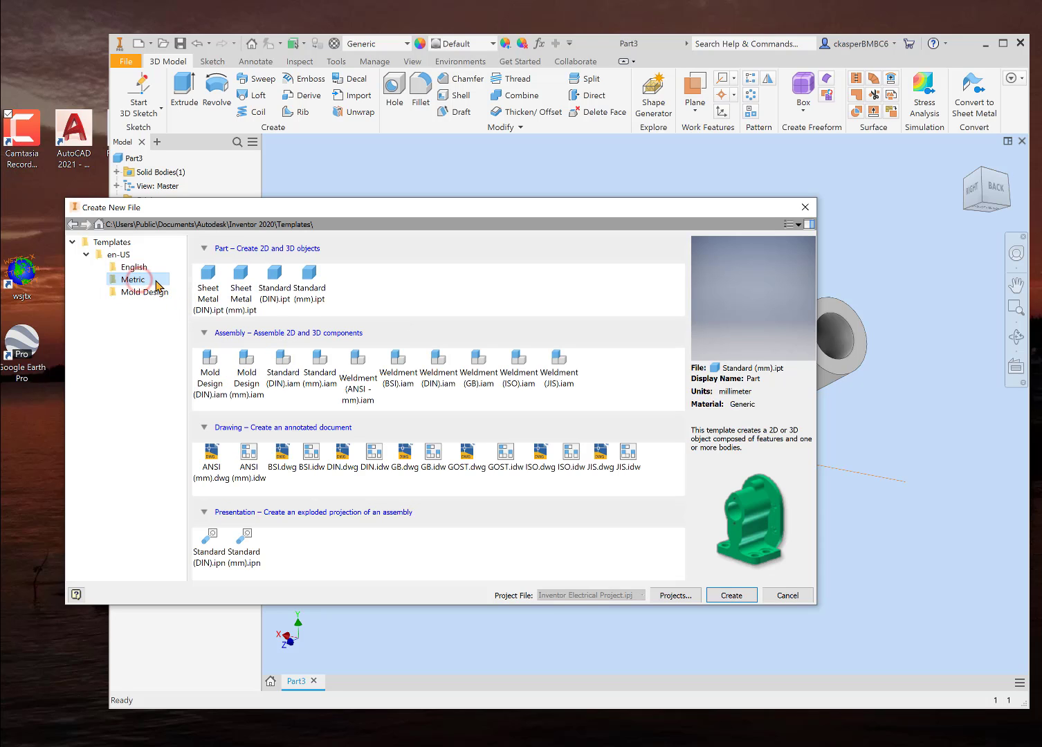
click(732, 596)
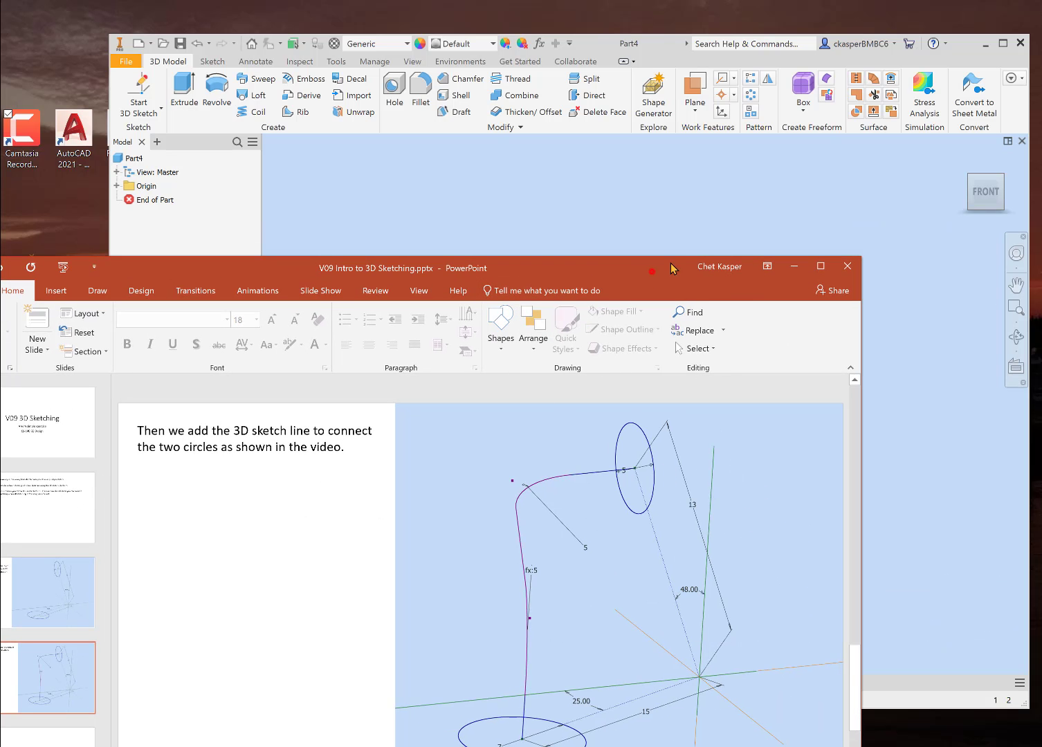
Enlarge the PowerPoint window to review slide 4, then minimize it
drag(653, 271, 809, 58)
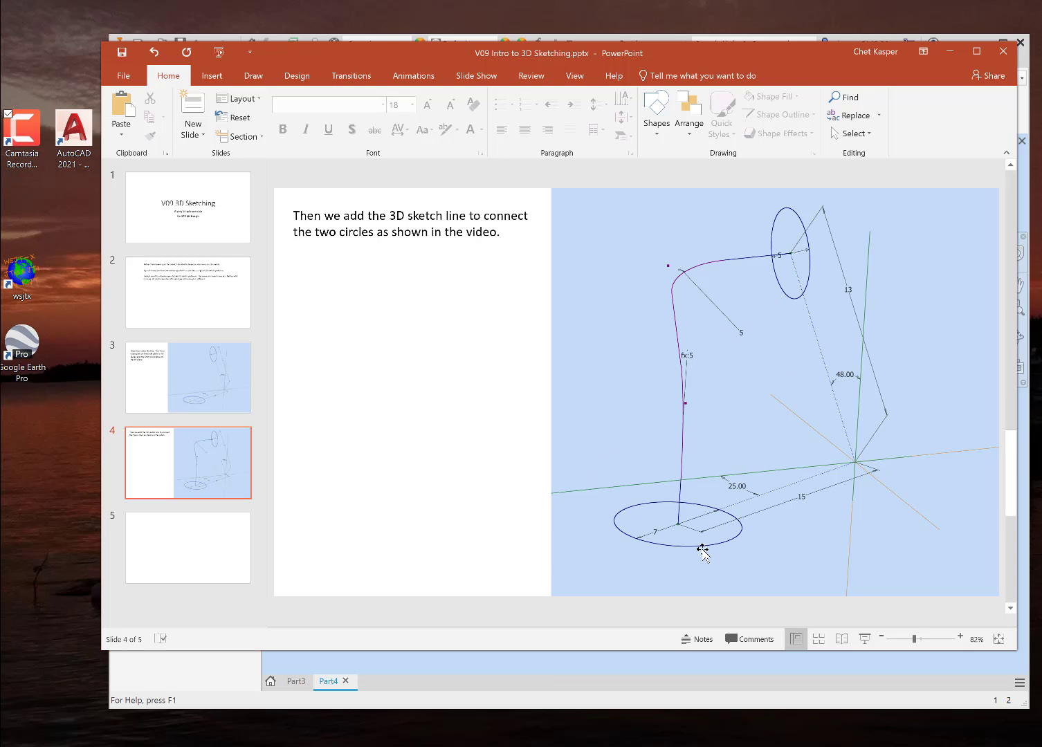
click(950, 50)
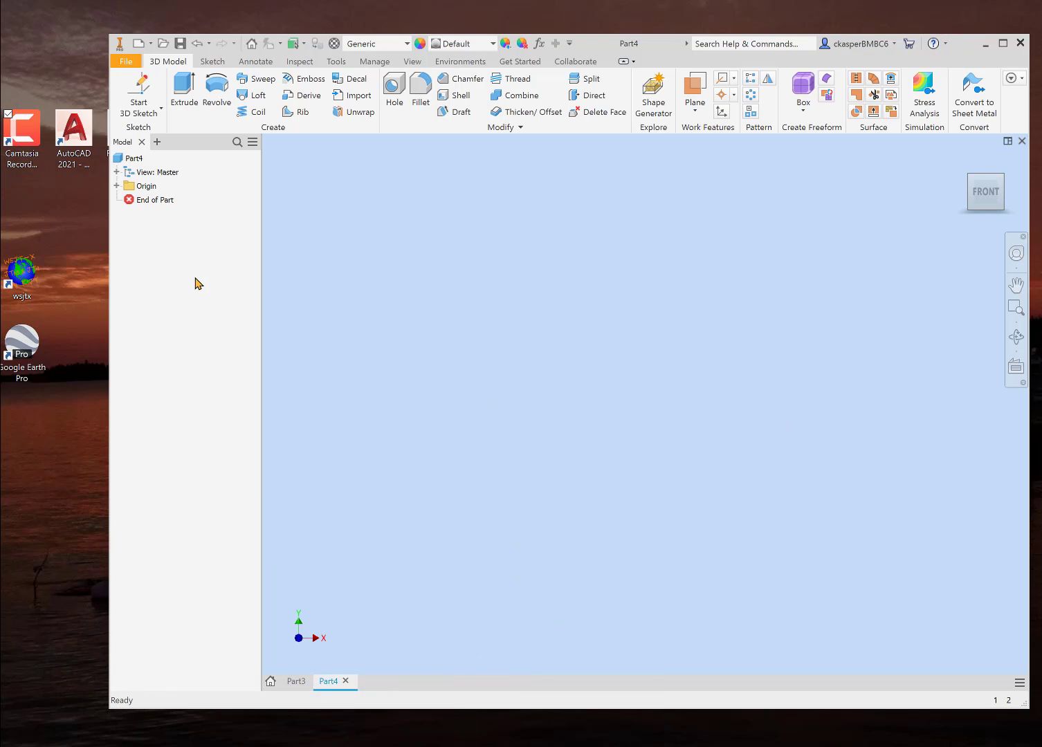
Make Part4's X and Y origin axes visible from the browser
click(116, 186)
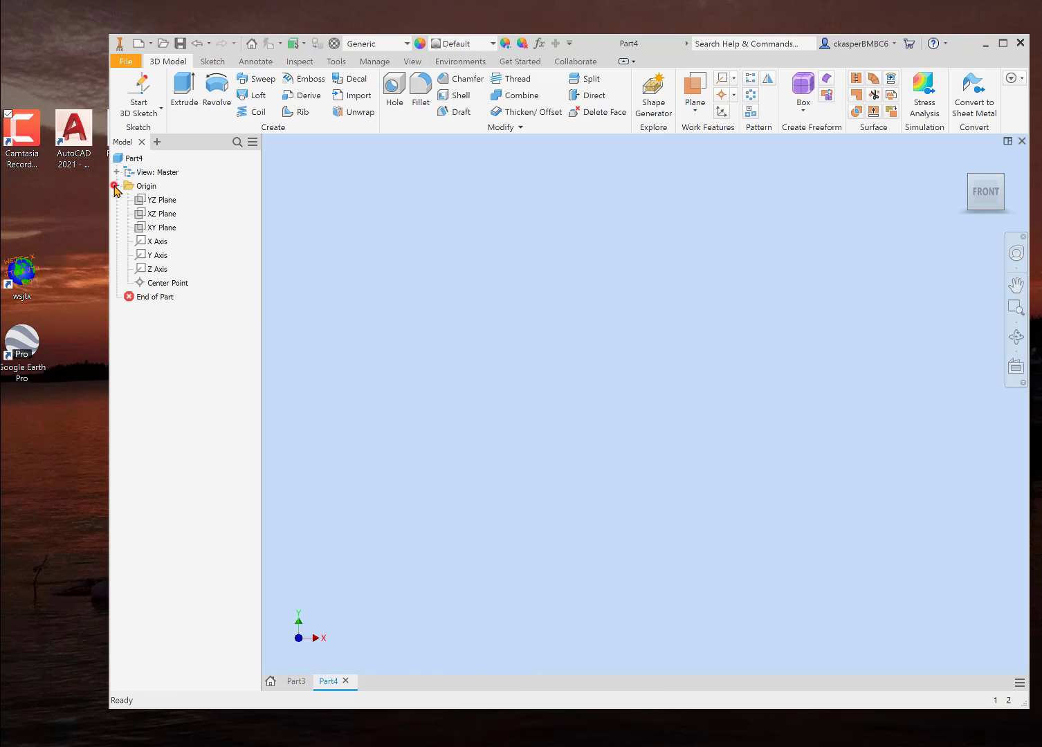
right_click(158, 244)
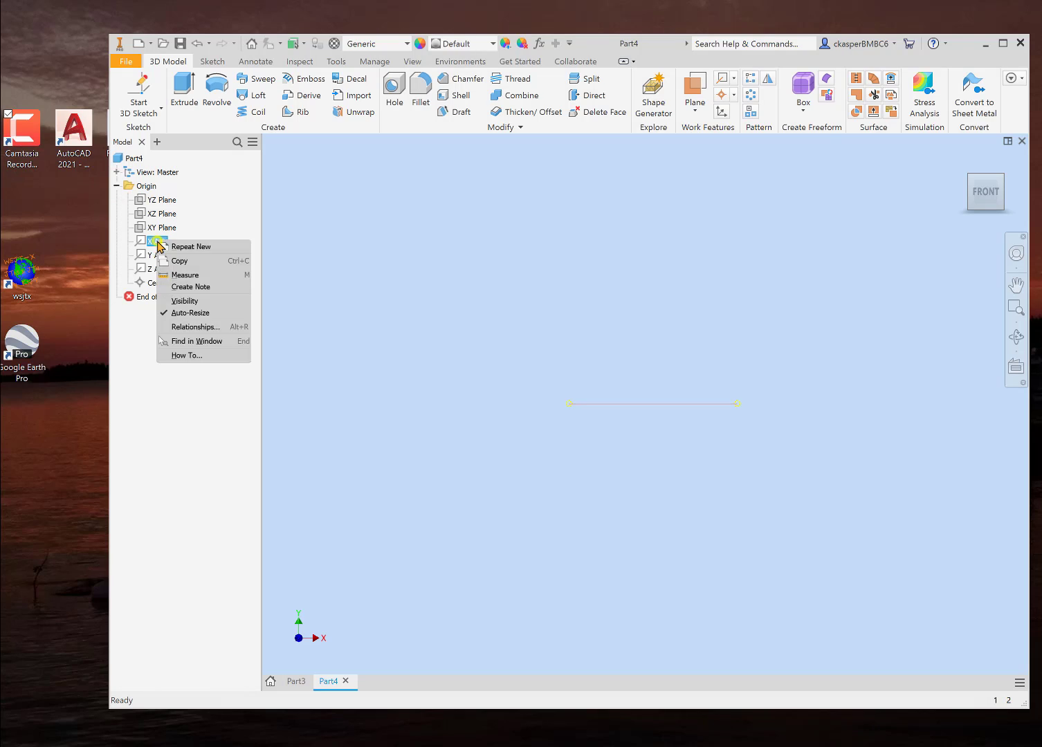
click(191, 300)
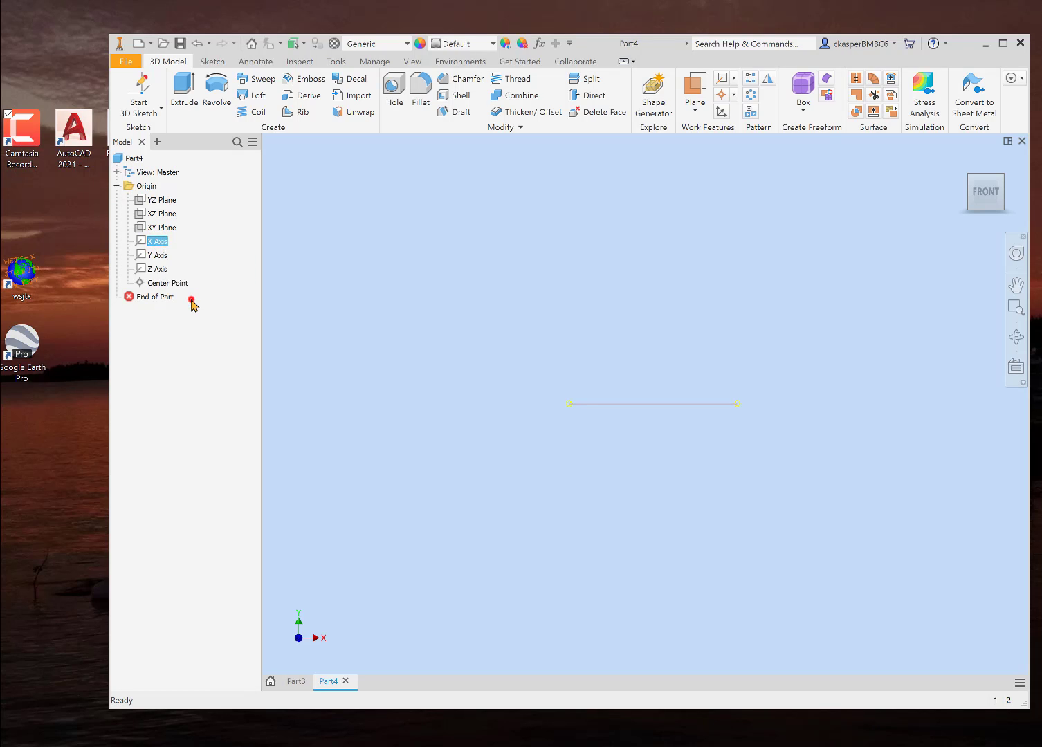
right_click(158, 256)
click(199, 315)
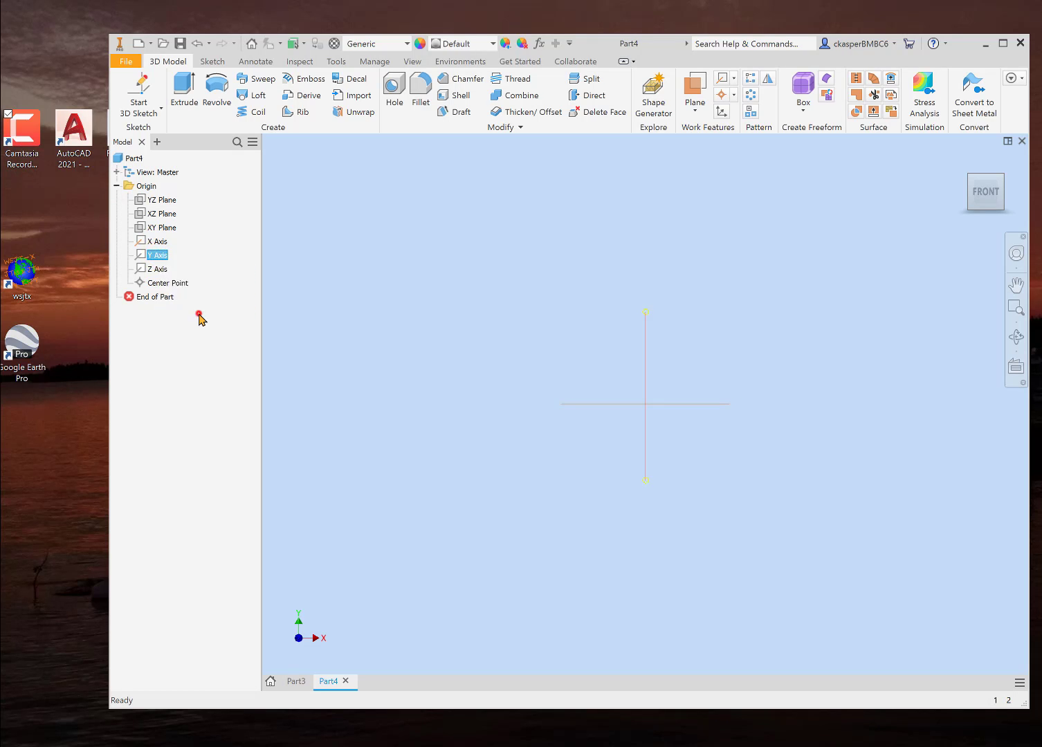
right_click(159, 269)
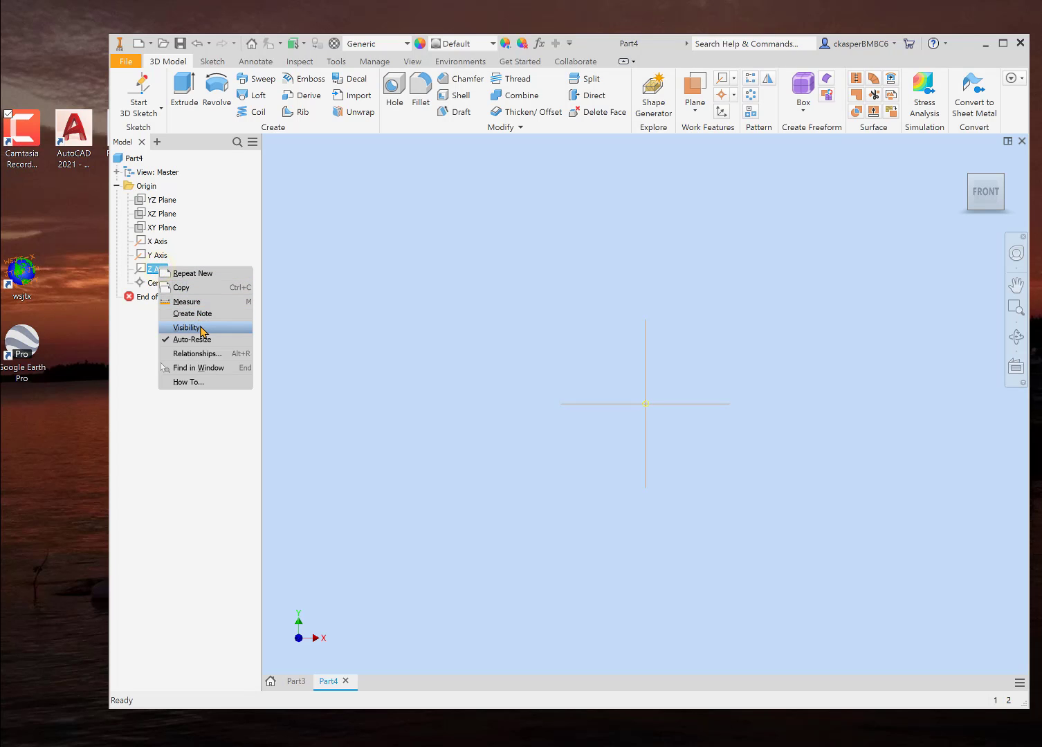
Show the Z origin axis and return Part4 to the isometric home view
click(201, 328)
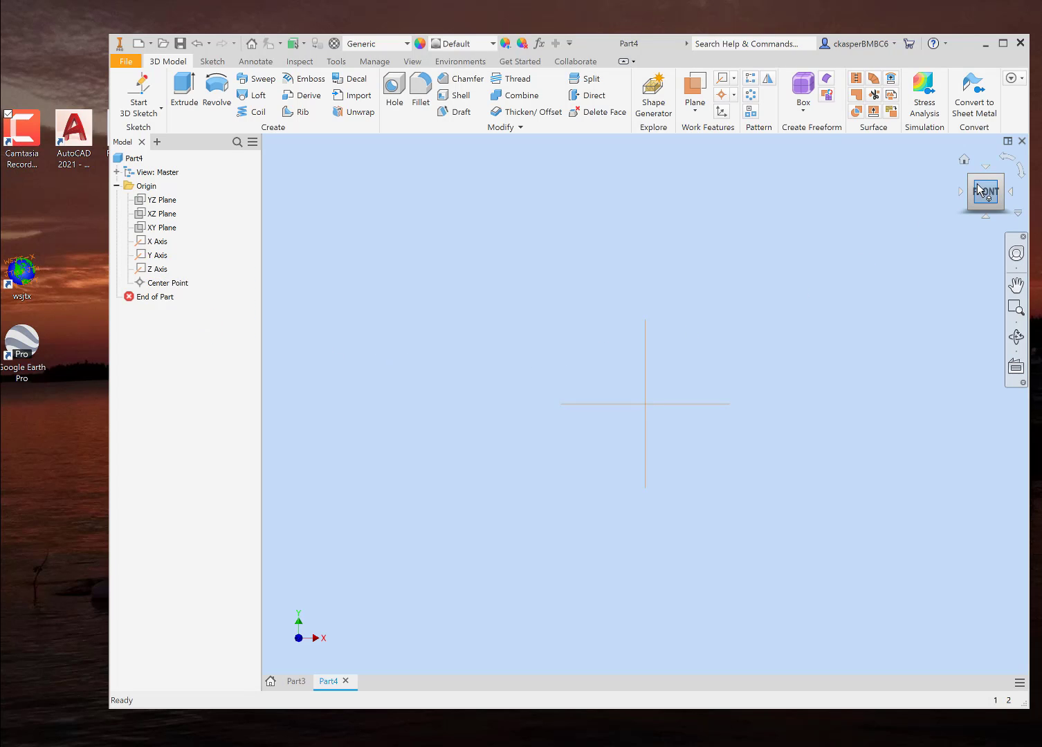
click(965, 160)
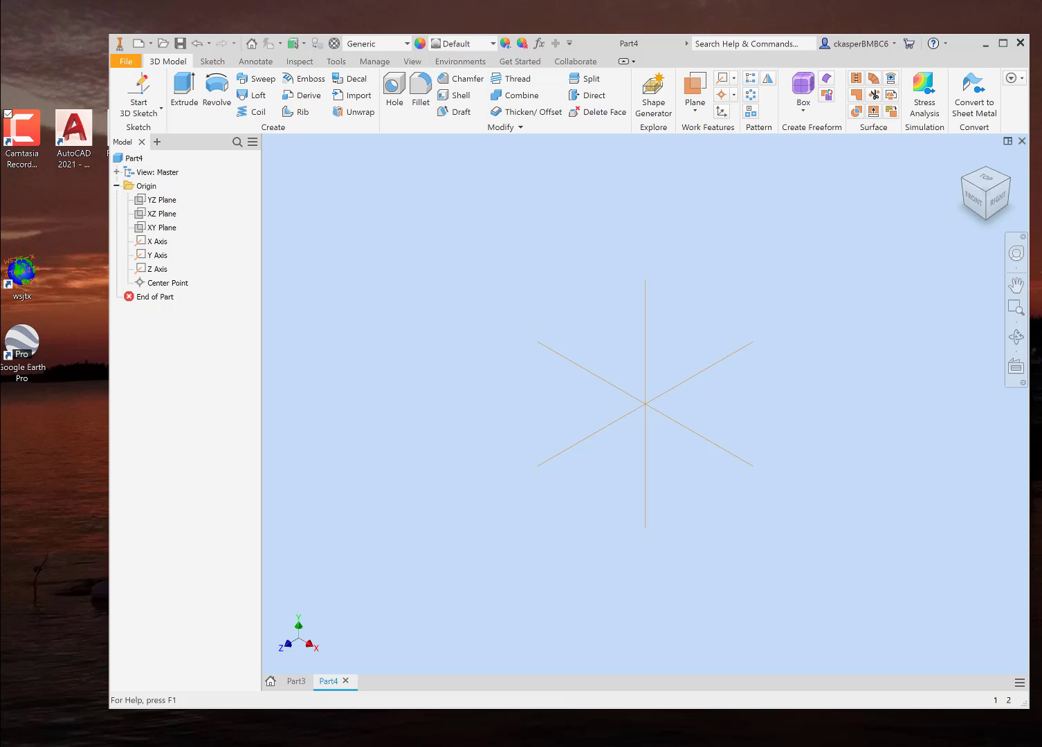
key(alt+Tab)
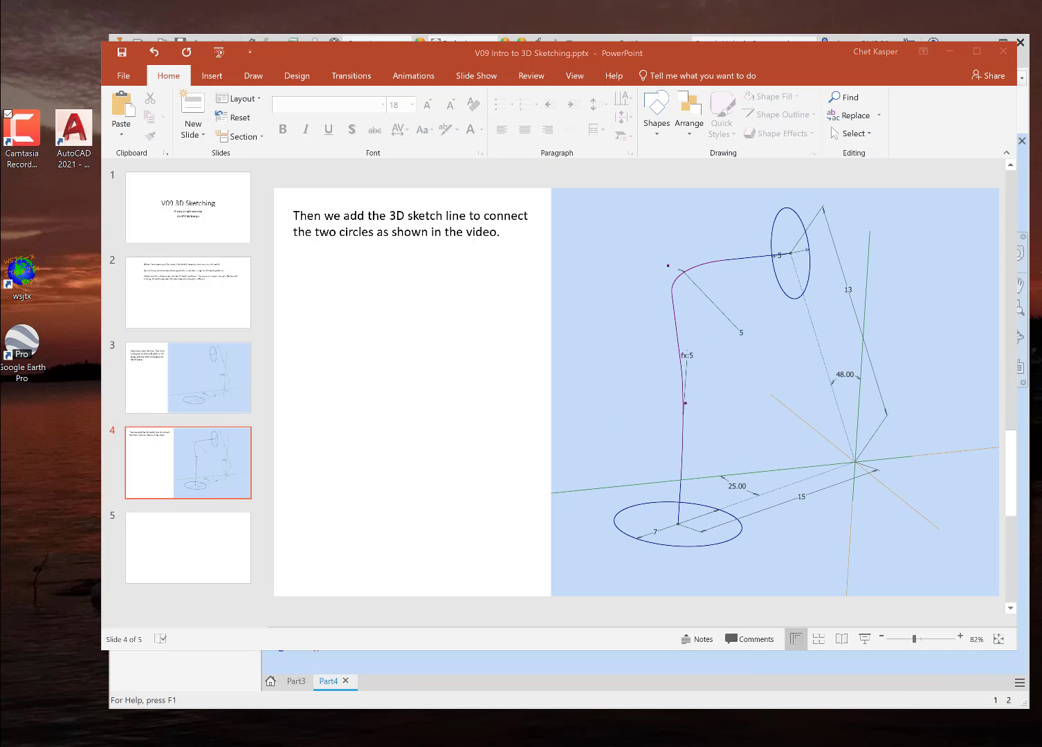
key(alt+Tab)
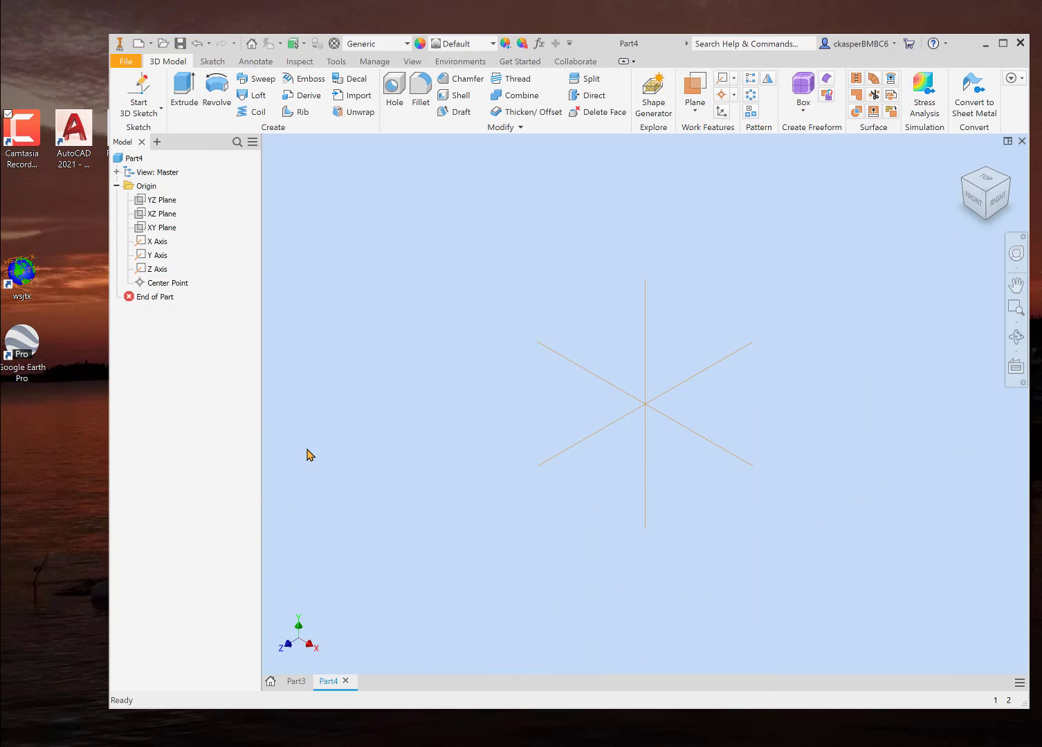
Delete the empty 3D Sketch1 and start a new 2D sketch instead
click(142, 87)
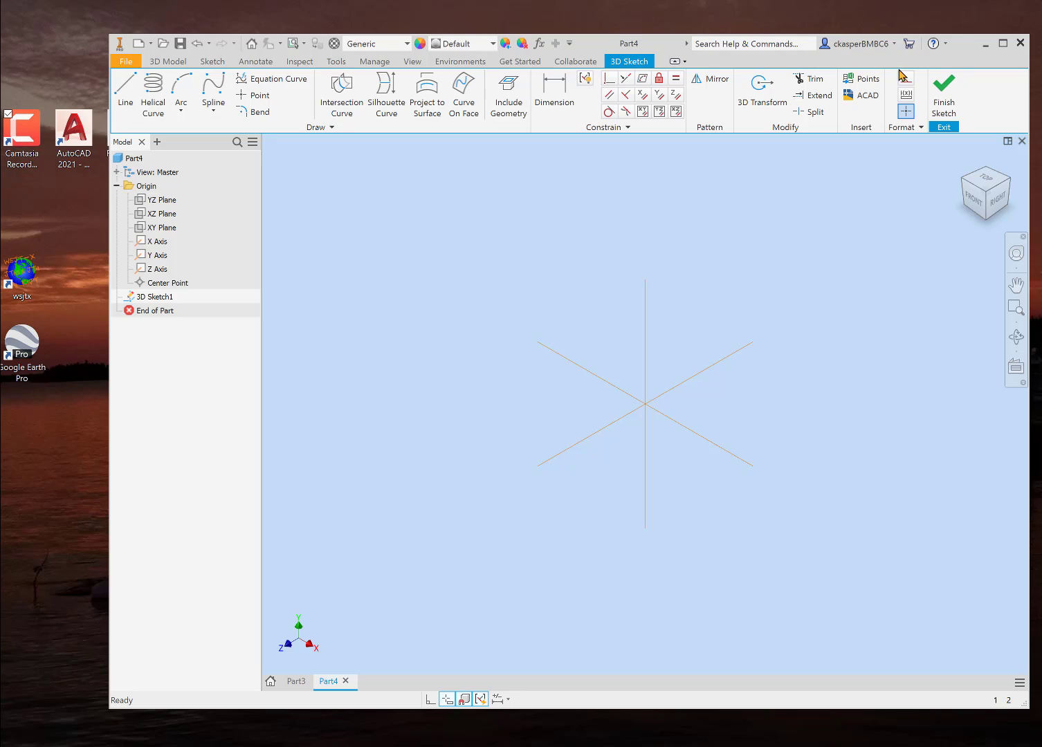
click(946, 94)
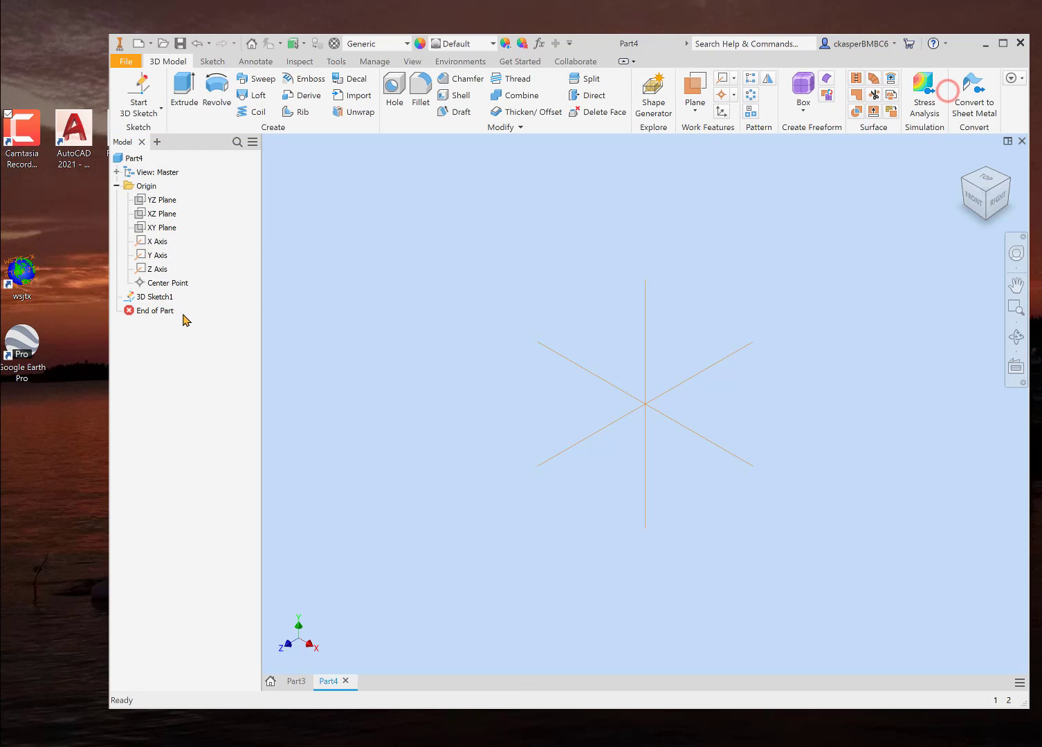
right_click(163, 299)
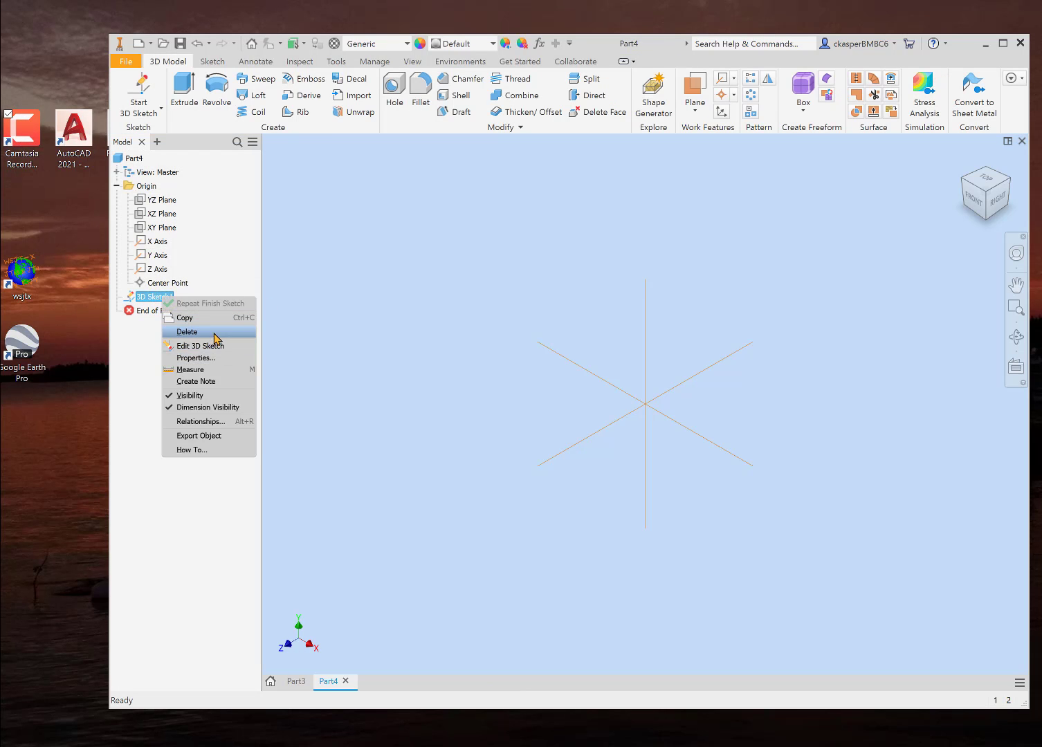
click(186, 332)
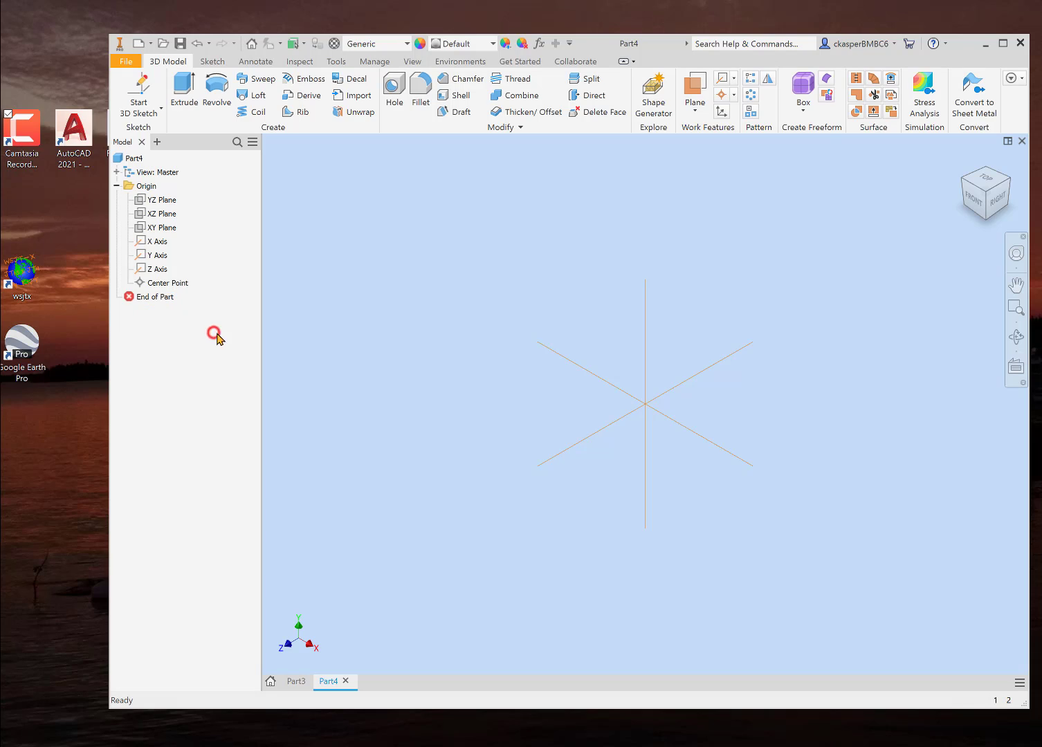
click(160, 112)
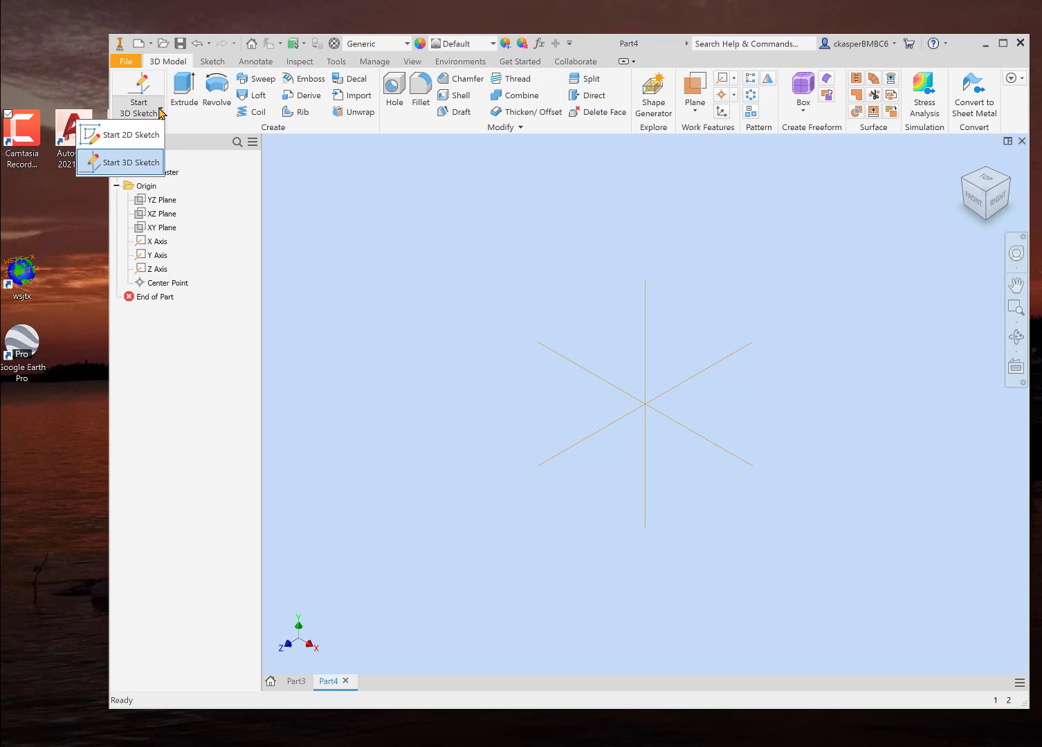
click(140, 138)
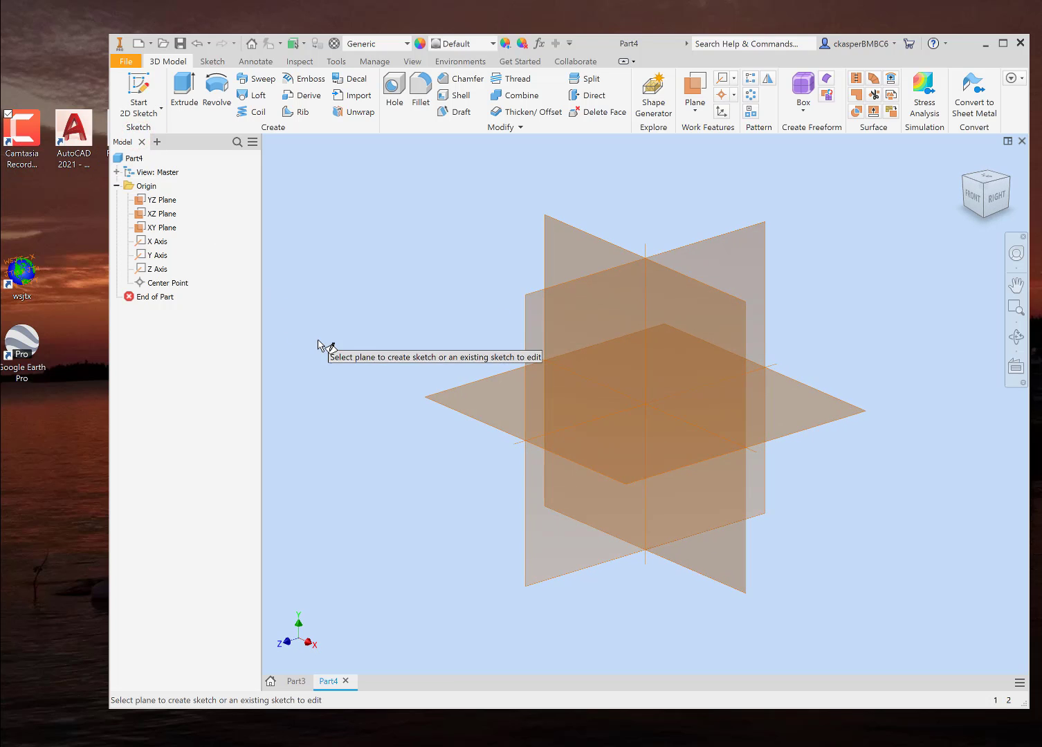
Start a sketch on the horizontal XZ plane and draw a circle left of the origin
click(492, 399)
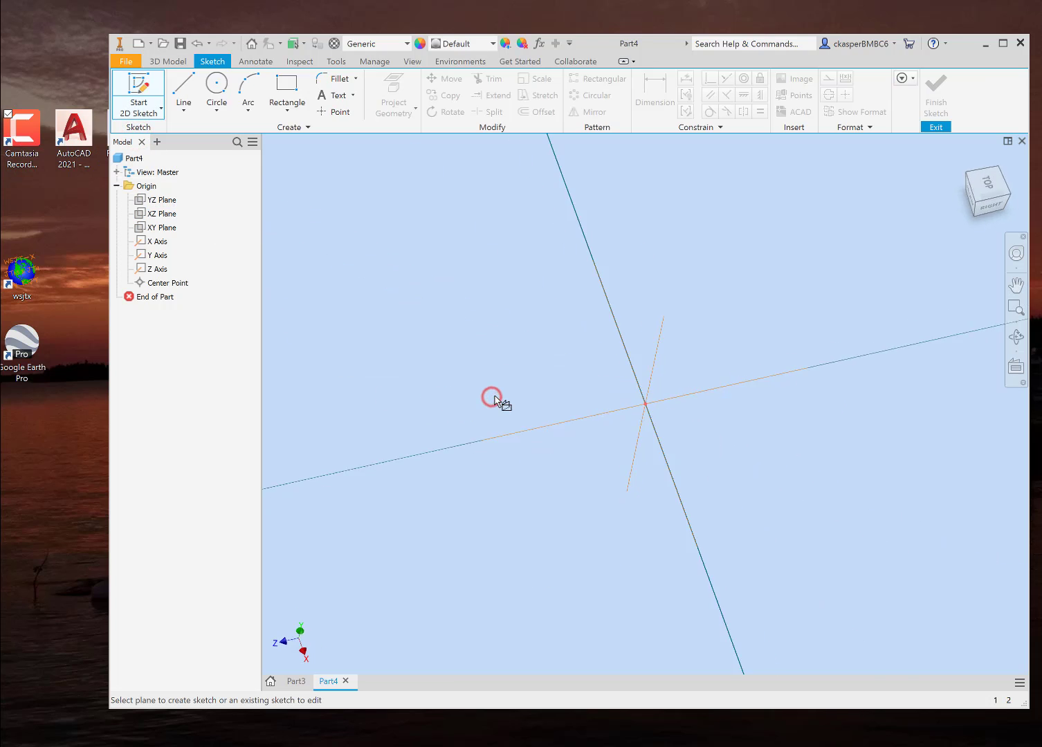
click(217, 84)
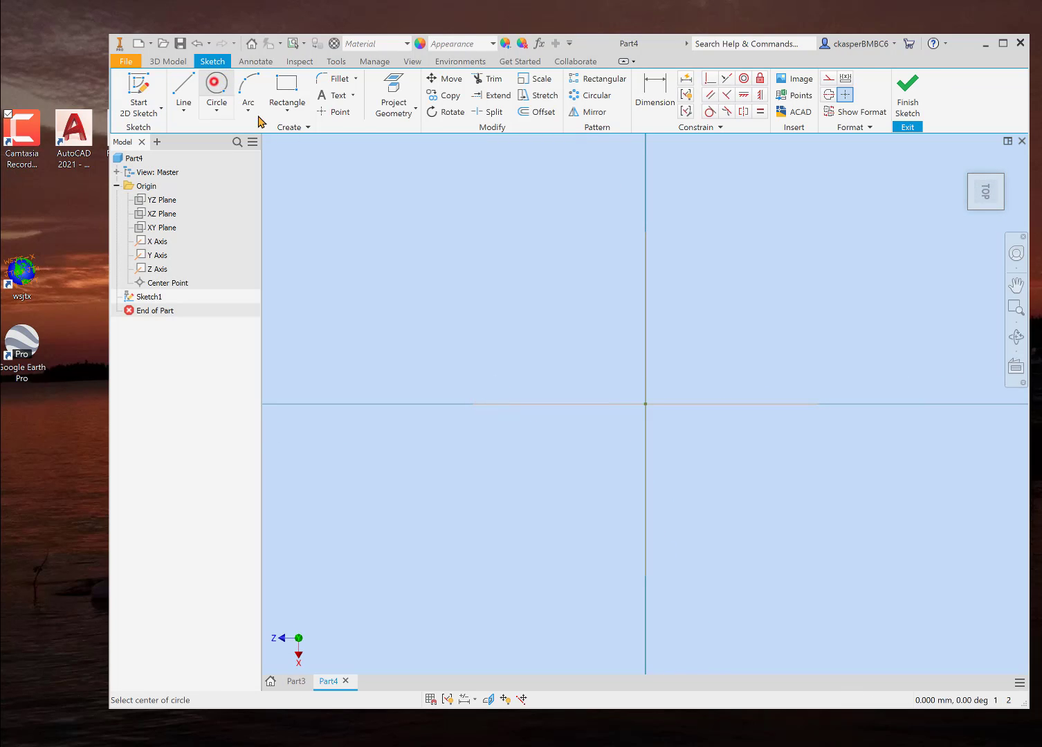
click(382, 512)
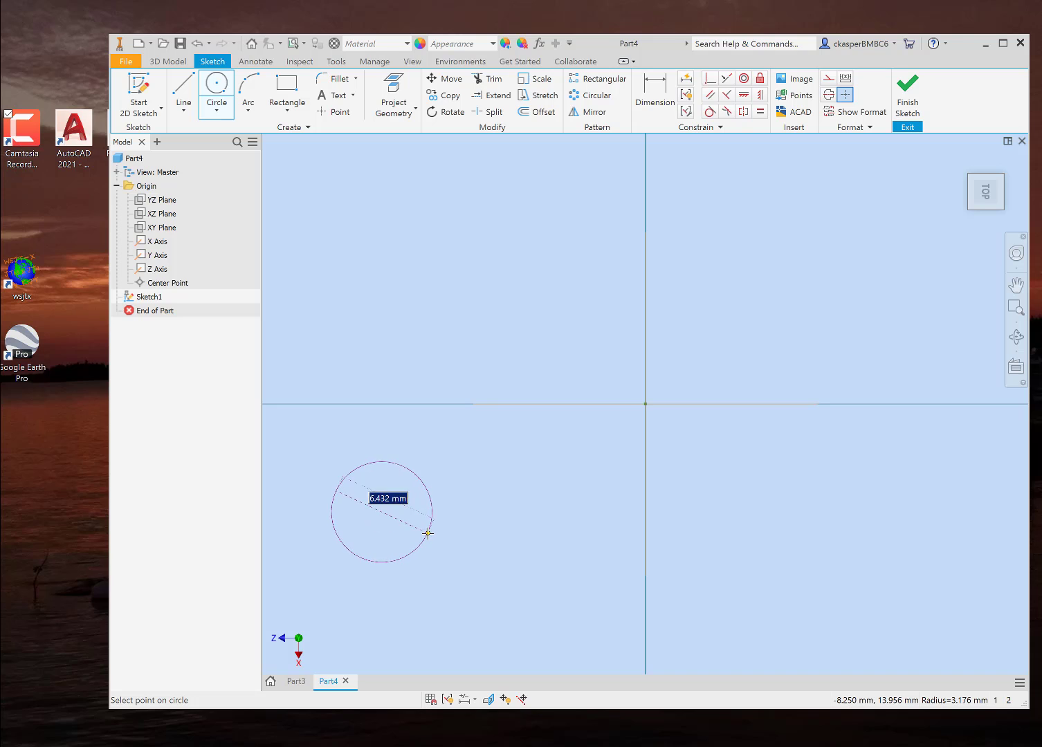
click(427, 535)
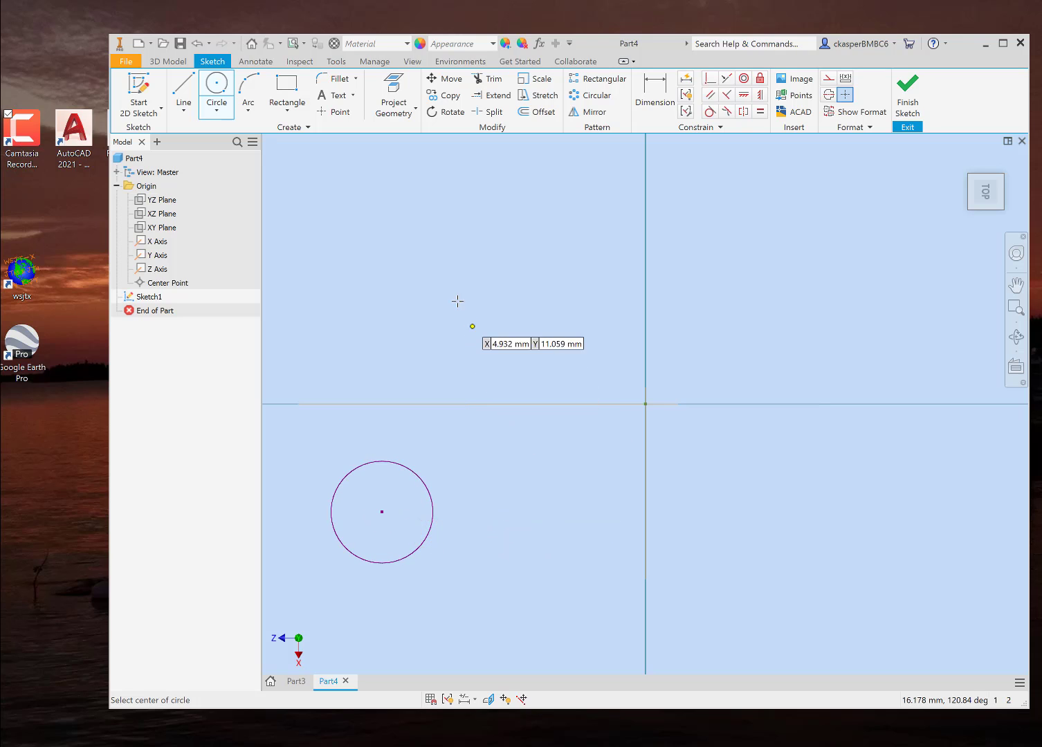
Dimension the circle's diameter to 7 mm
click(645, 89)
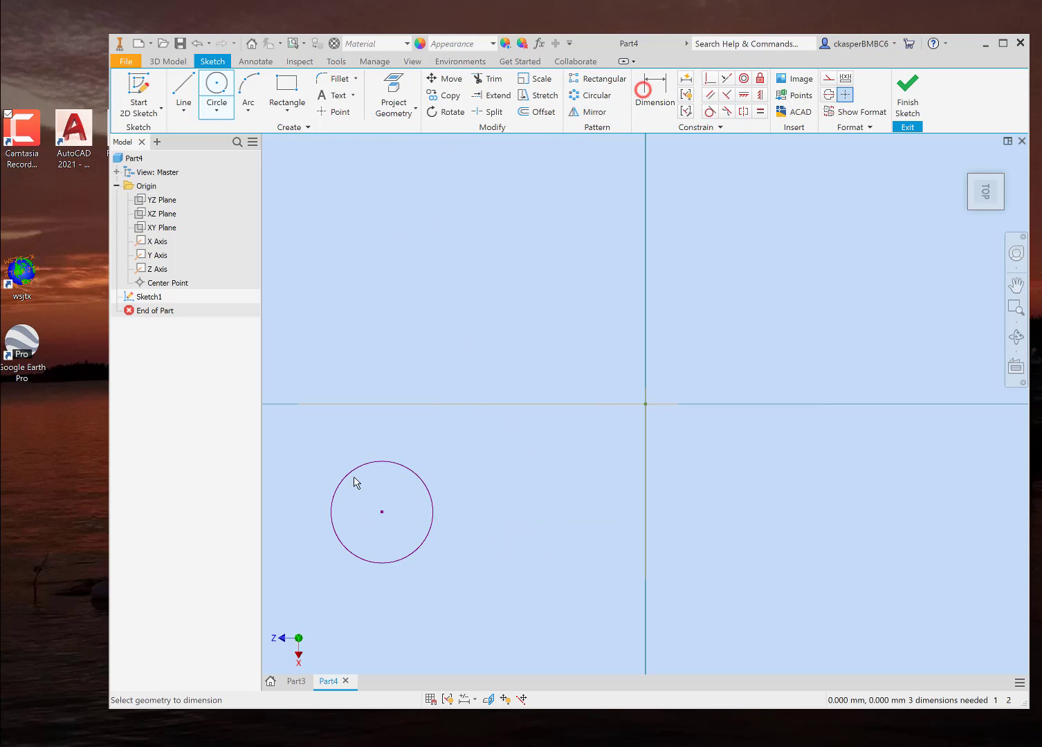
click(352, 470)
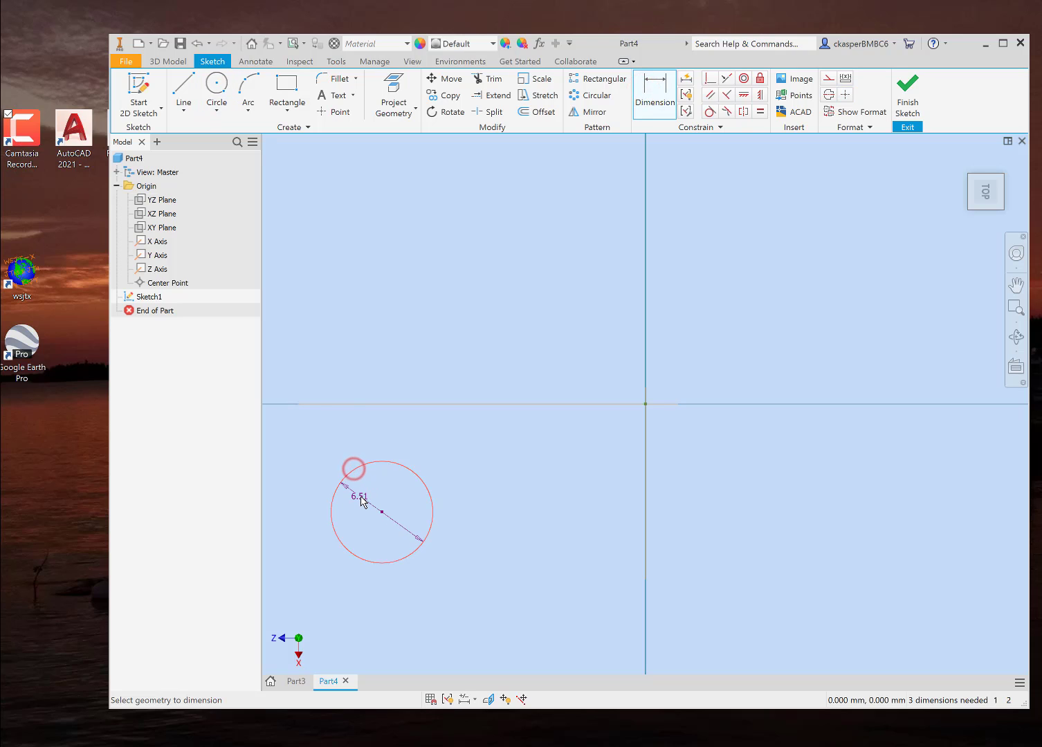
click(360, 496)
text(7)
key(Return)
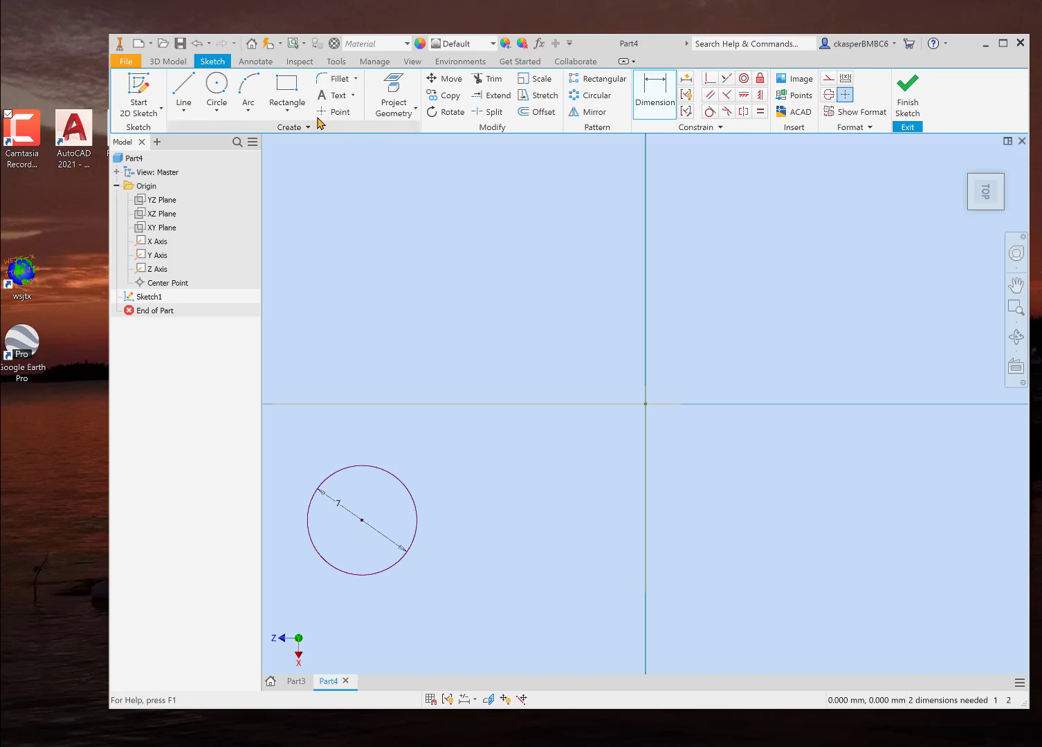
Draw a dashed construction line from the 7 mm circle's centre to the sketch origin
click(189, 103)
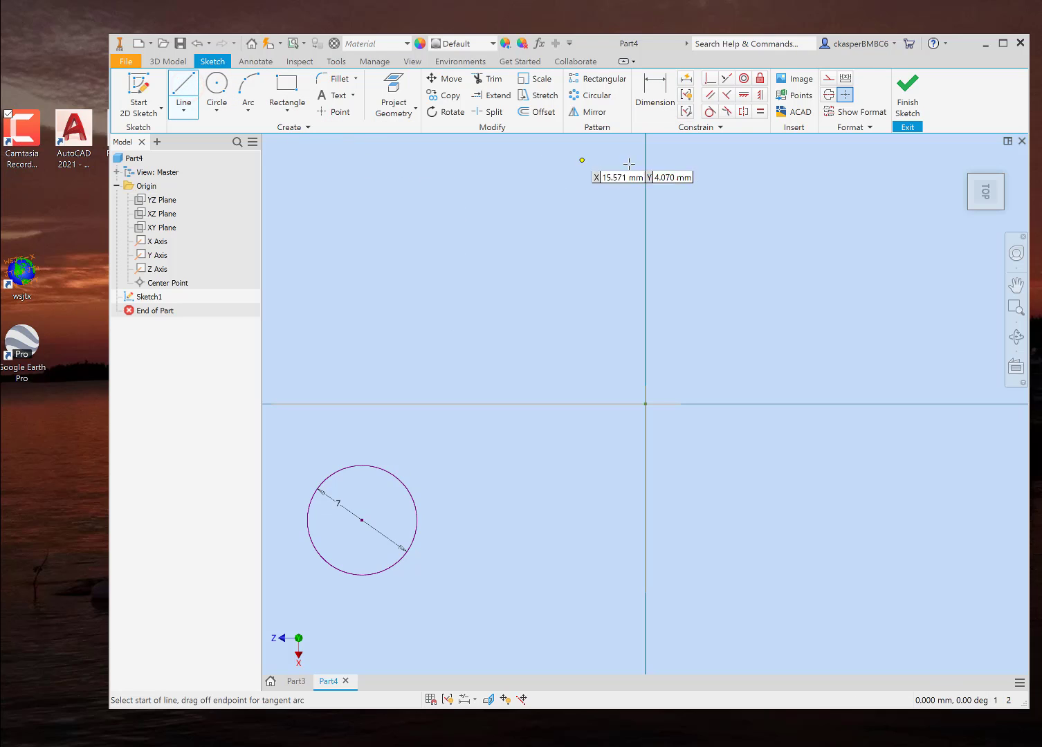
click(829, 79)
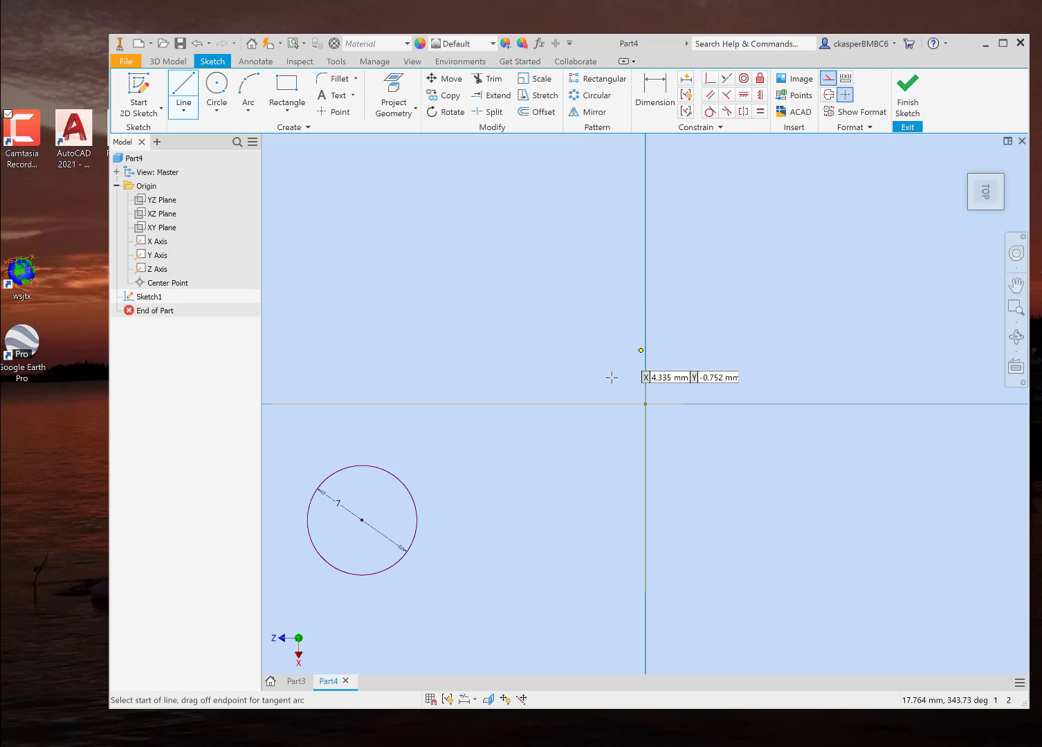
click(362, 519)
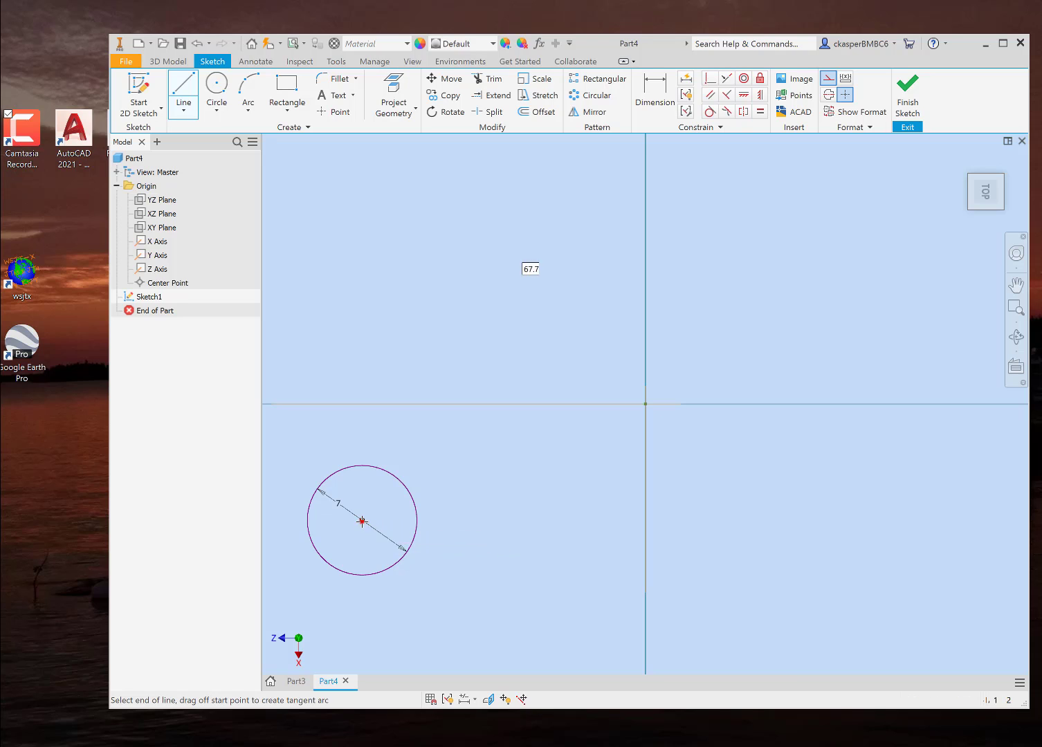
click(645, 404)
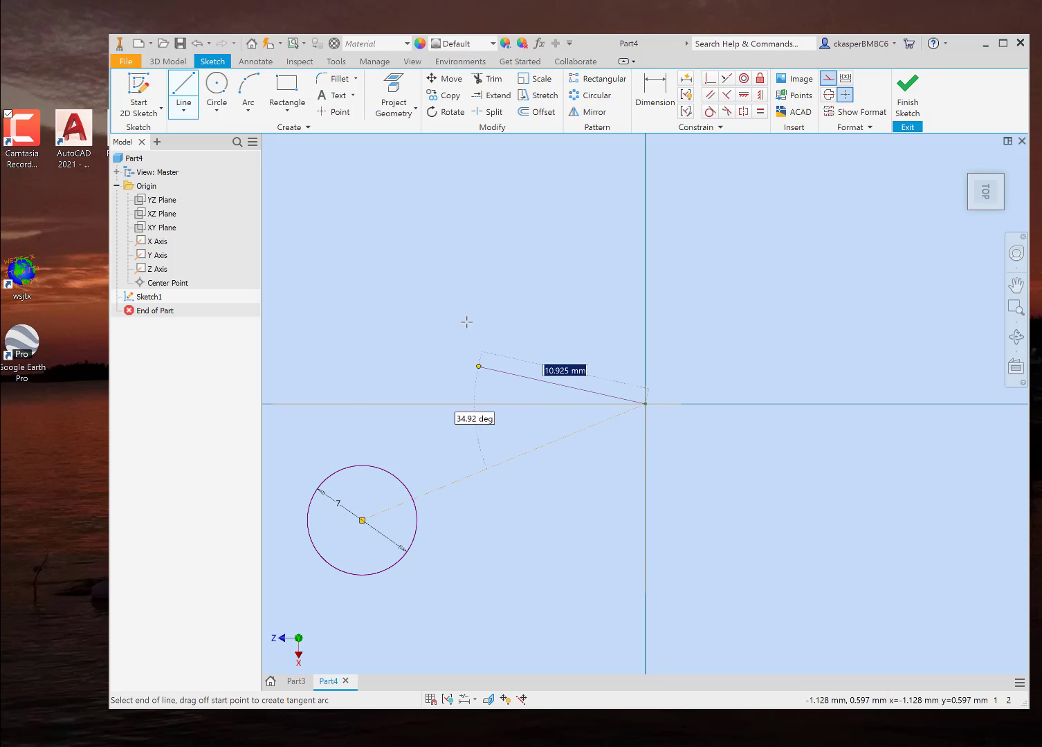
key(Escape)
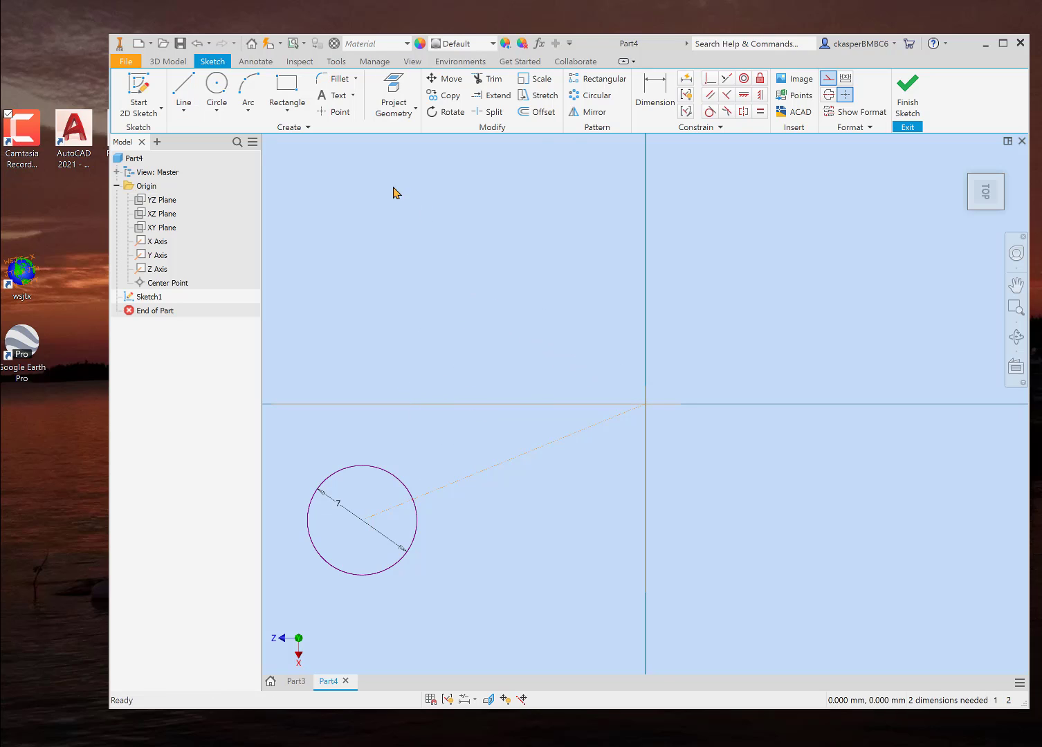
Add an angle dimension between the horizontal axis and the construction line, set to 25°
click(655, 88)
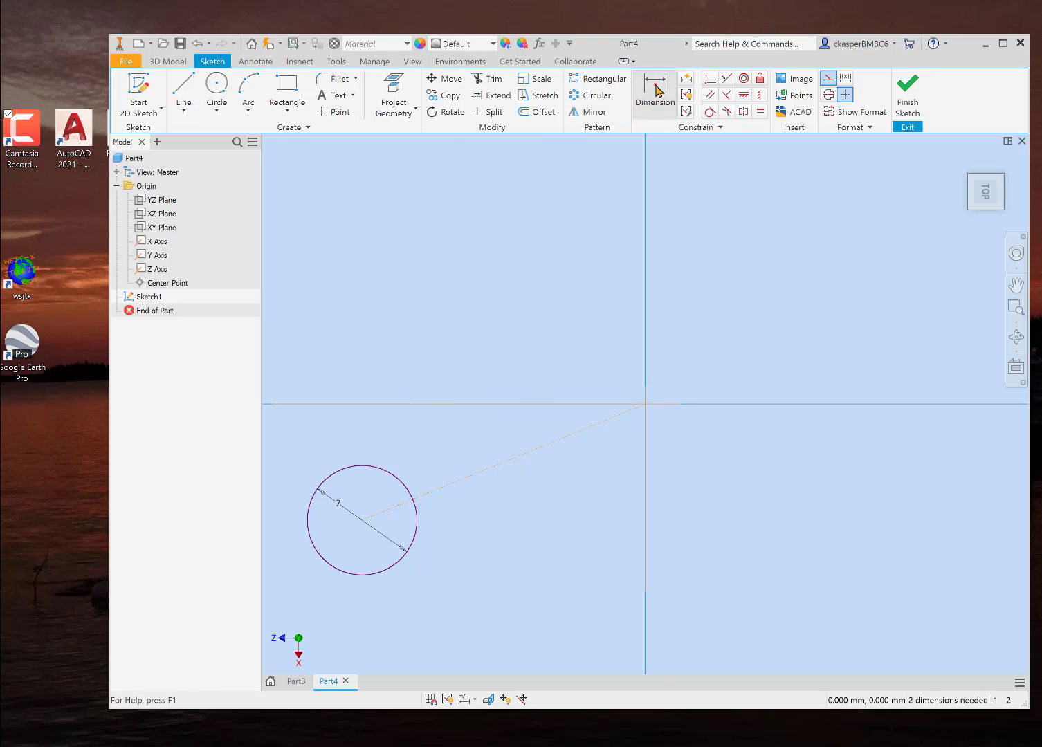
click(504, 405)
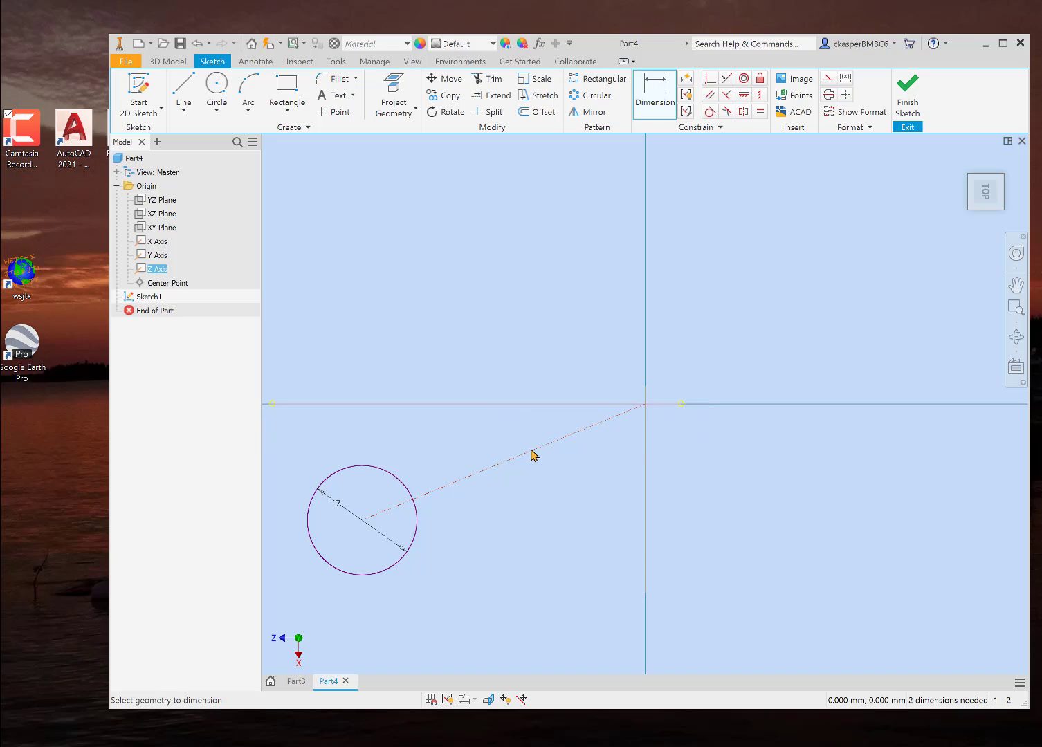
click(531, 452)
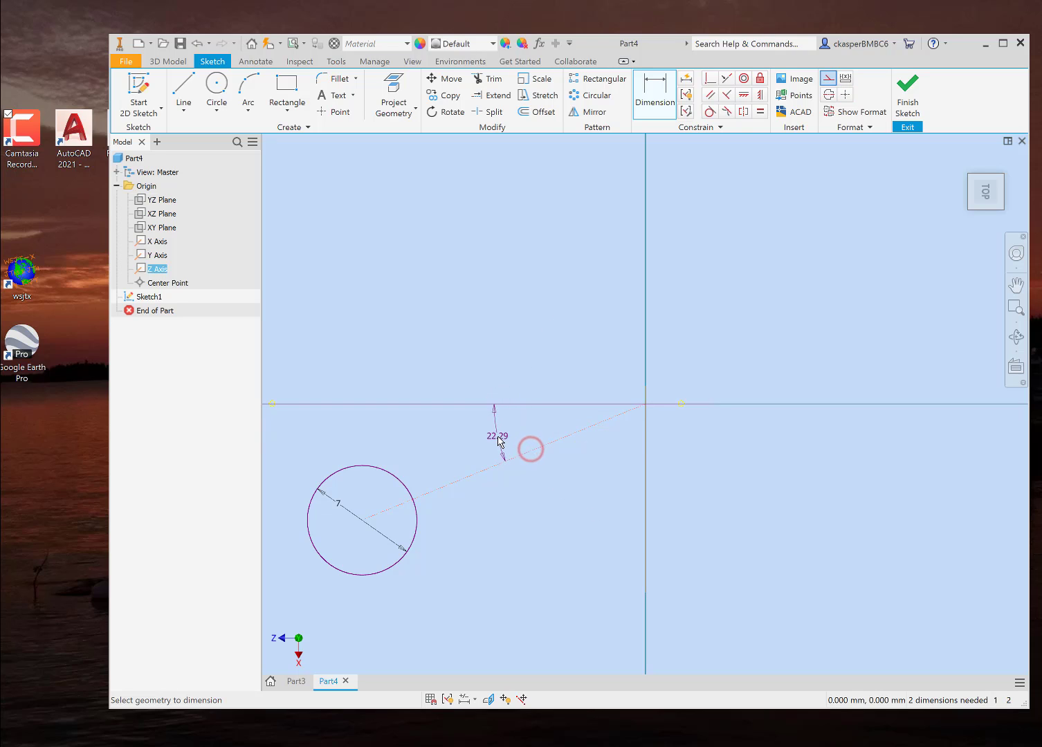
click(496, 435)
click(496, 436)
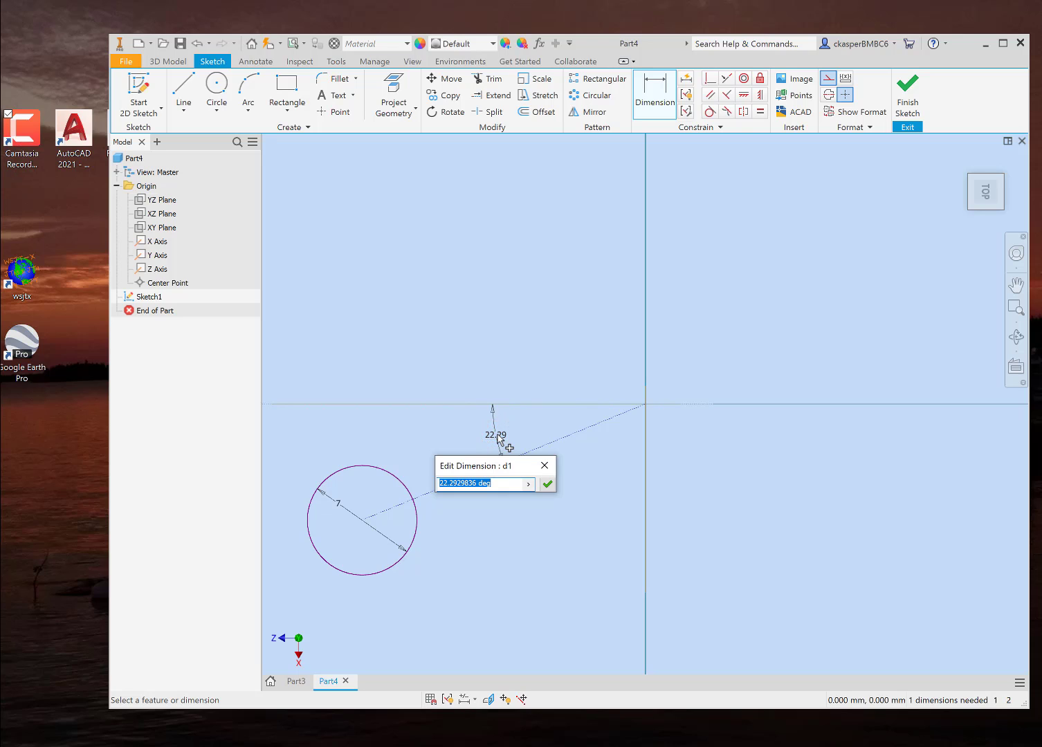
text(25)
key(Return)
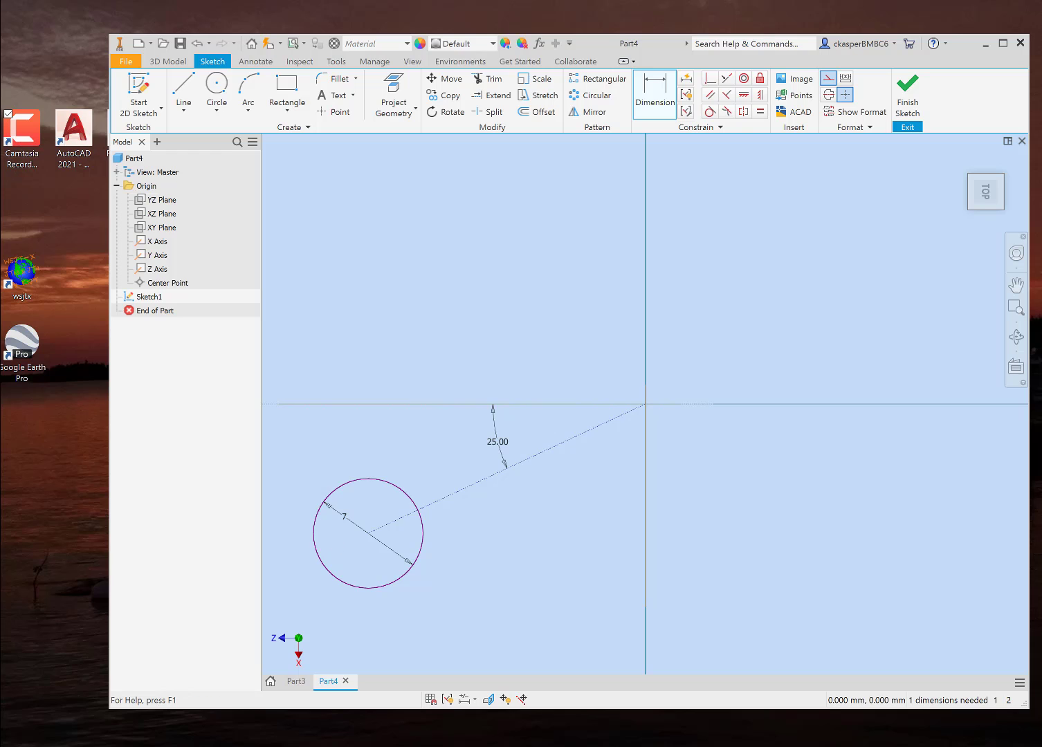
Compare the sketch against the reference slide in PowerPoint, then return to Inventor
key(alt+Tab)
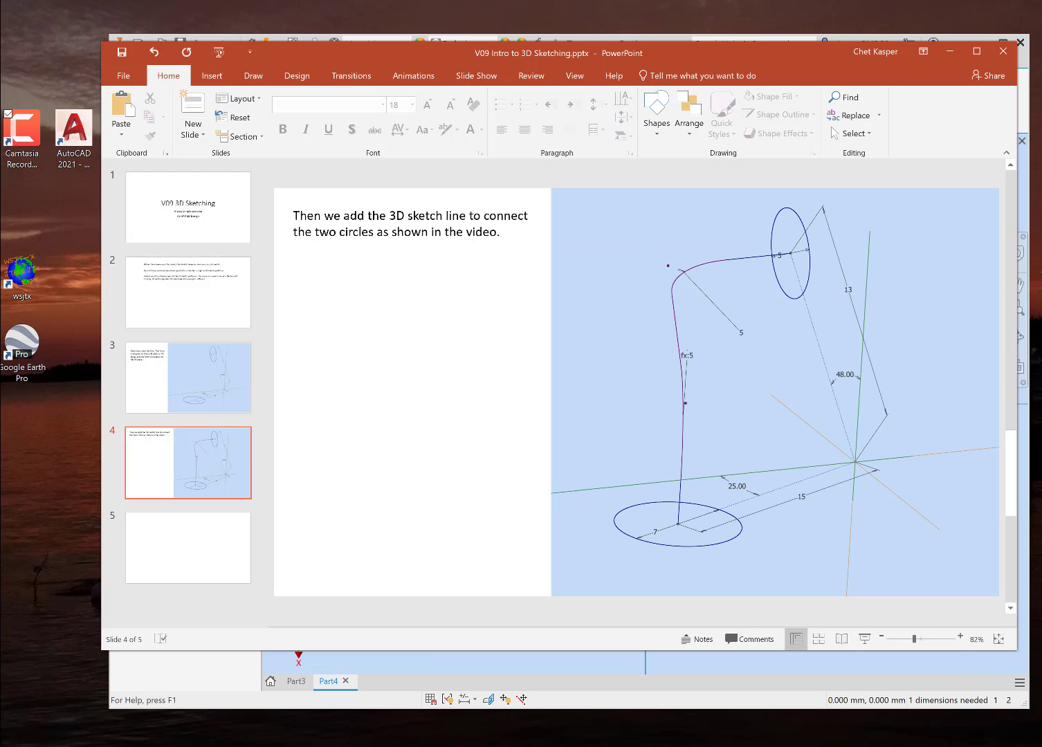
key(alt+Tab)
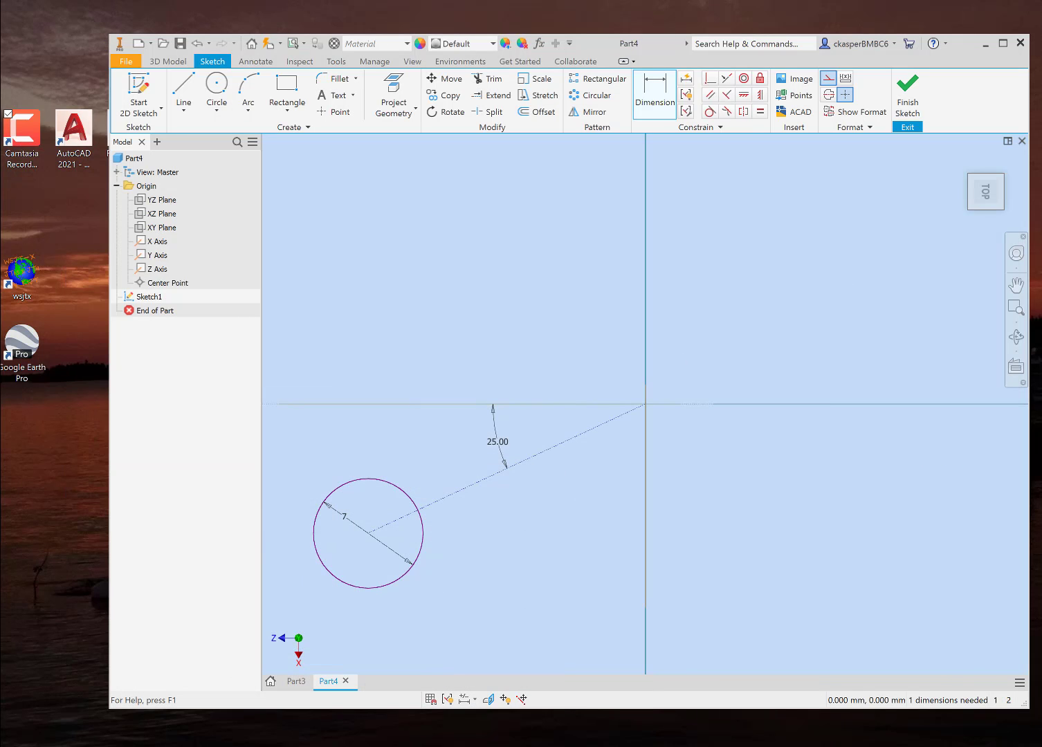
key(alt+Tab)
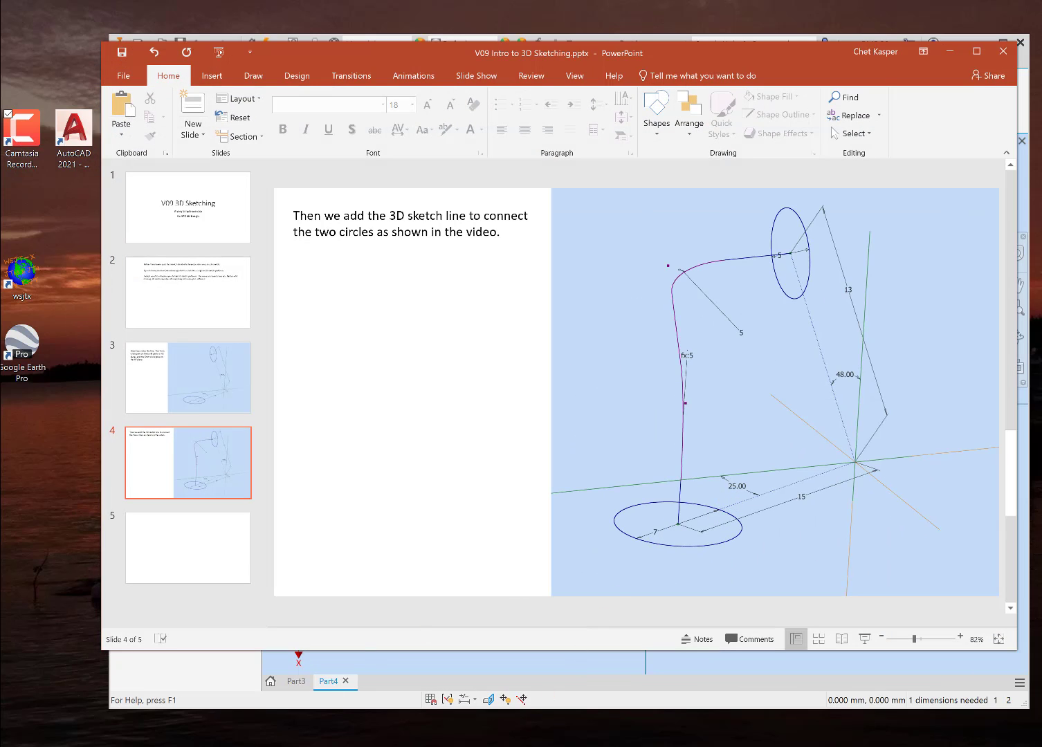
key(alt+Tab)
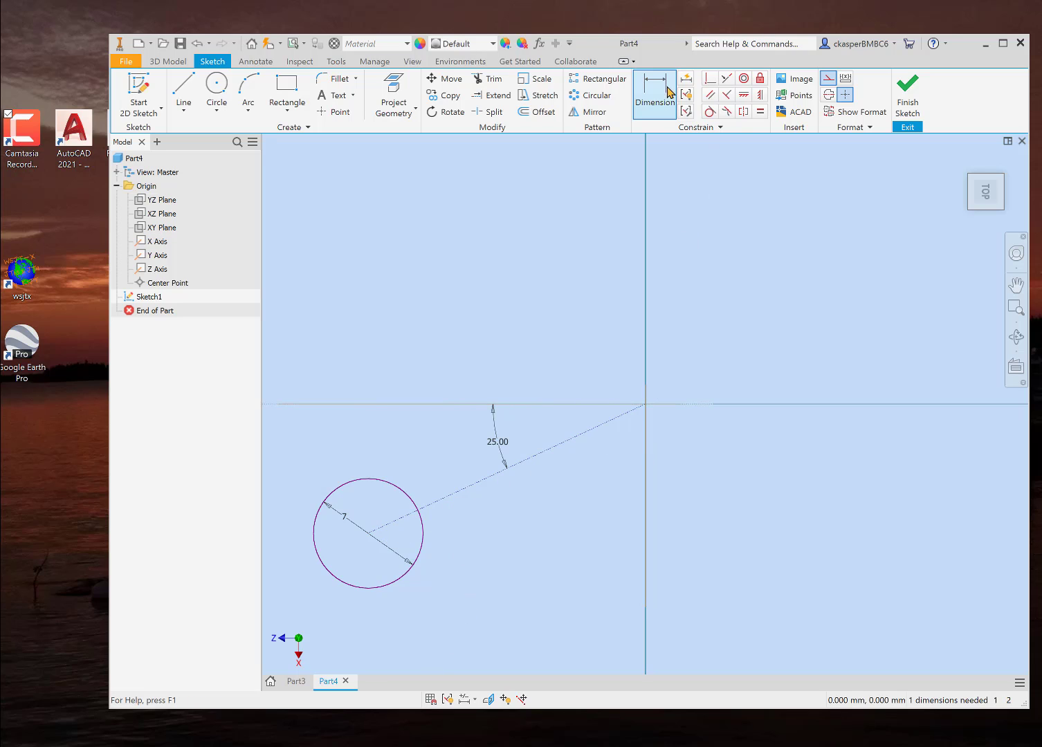
Give the construction line an aligned length dimension of 17 mm
click(470, 488)
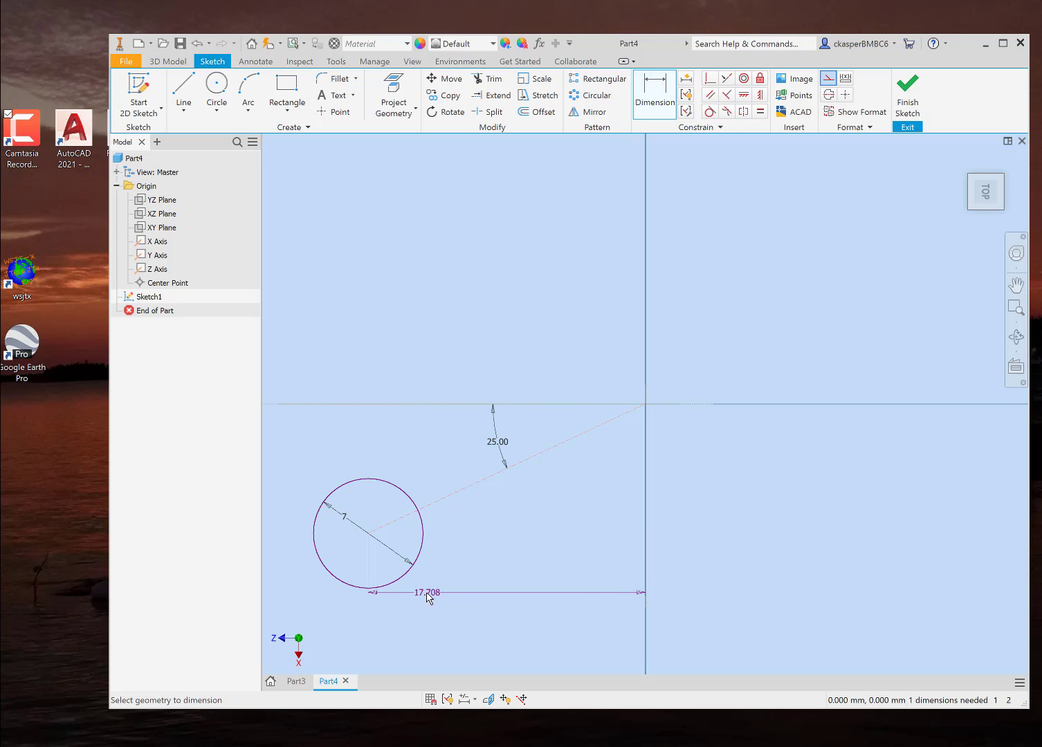
key(Escape)
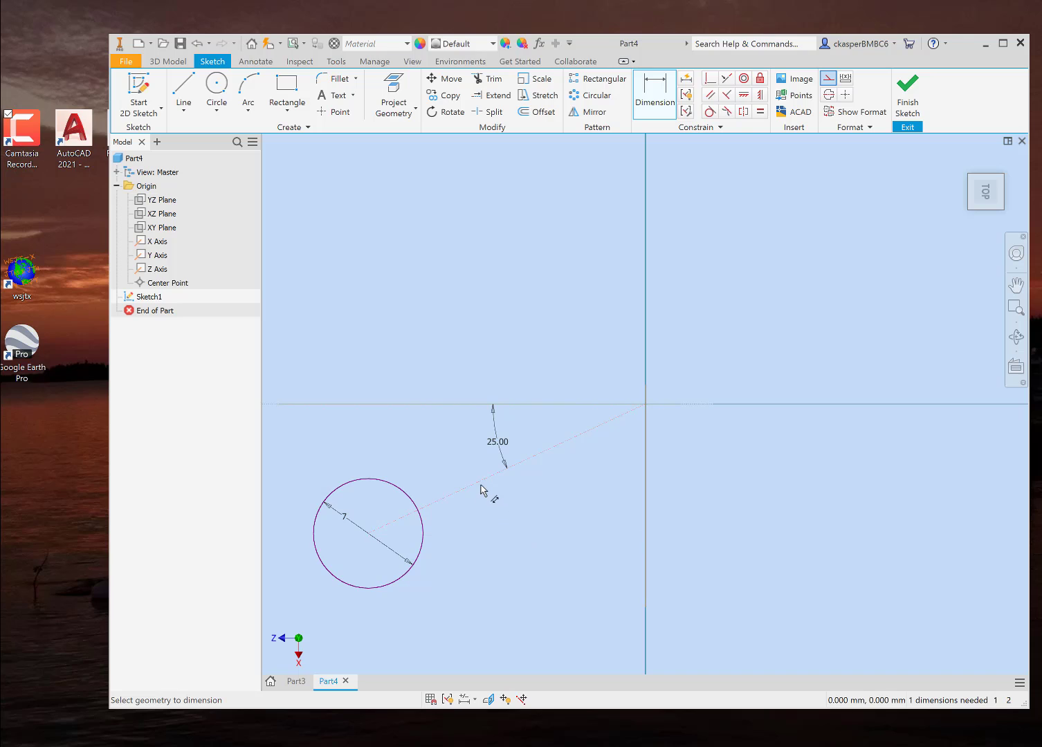
click(478, 485)
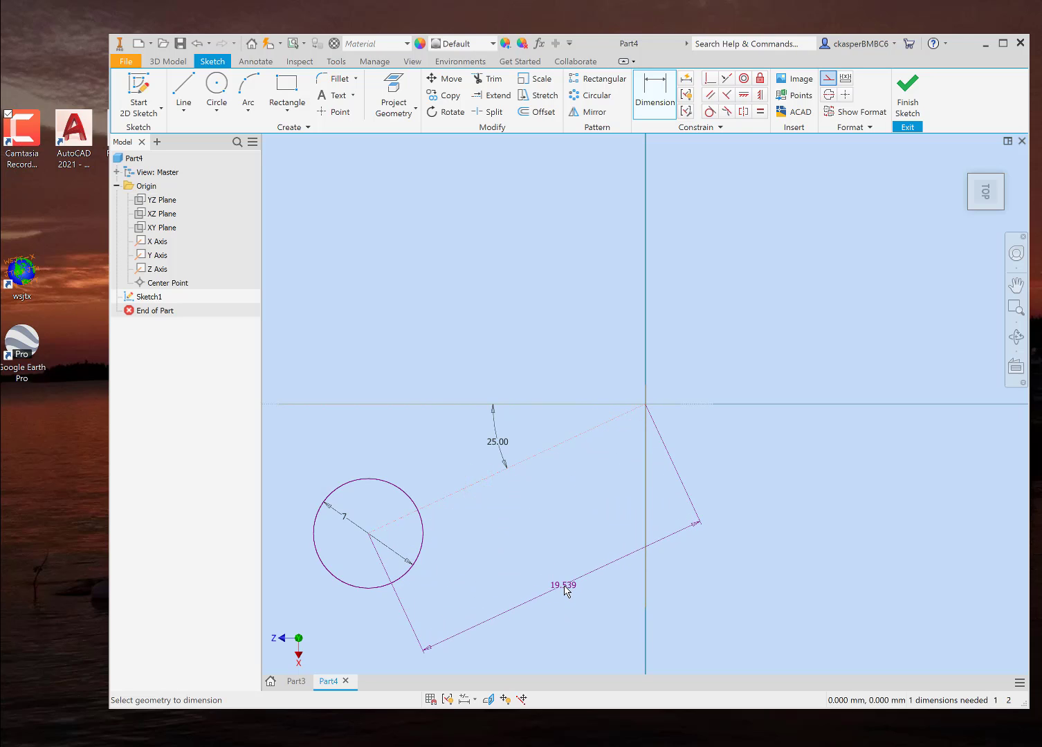
click(566, 589)
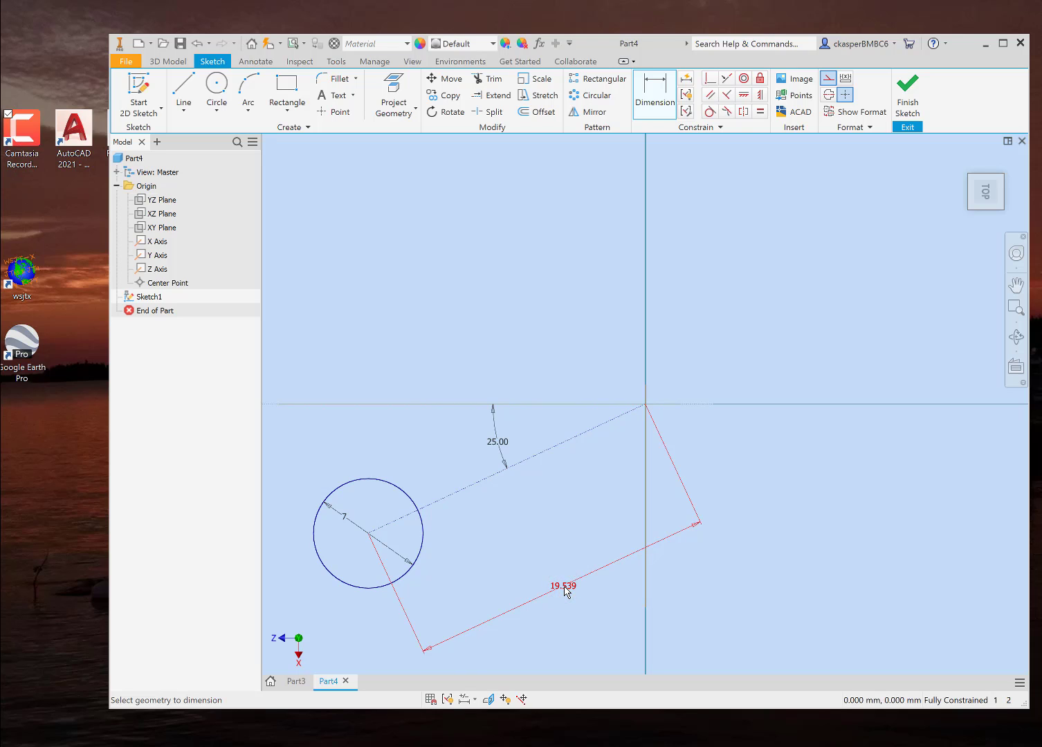
click(565, 588)
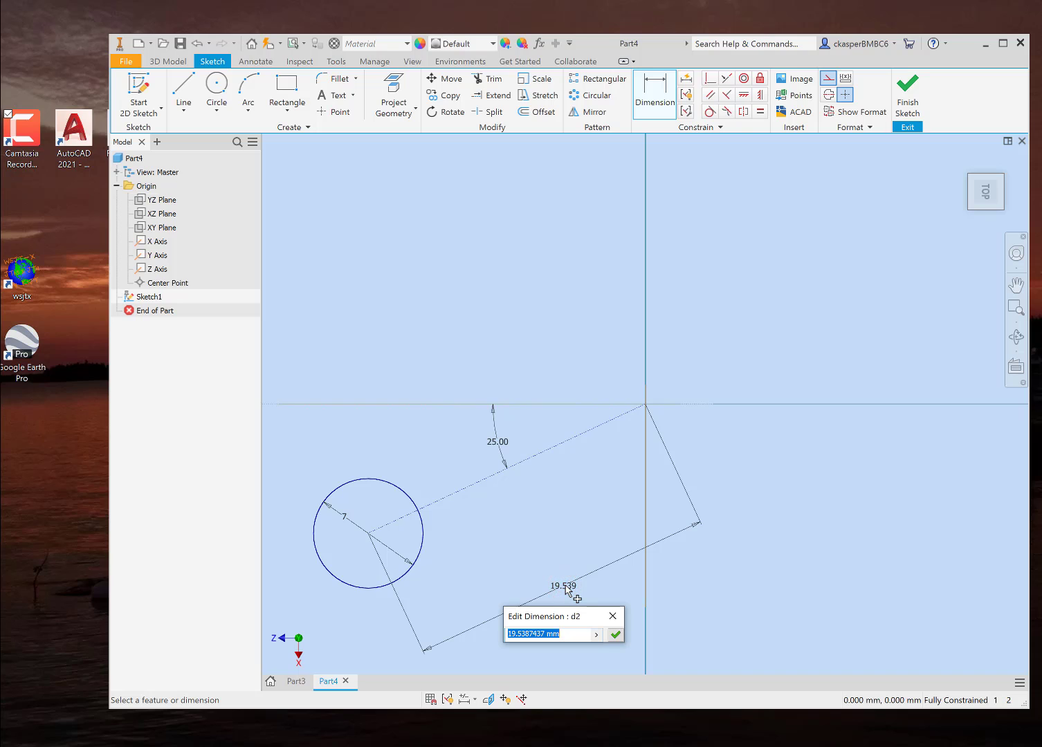
text(17)
key(Return)
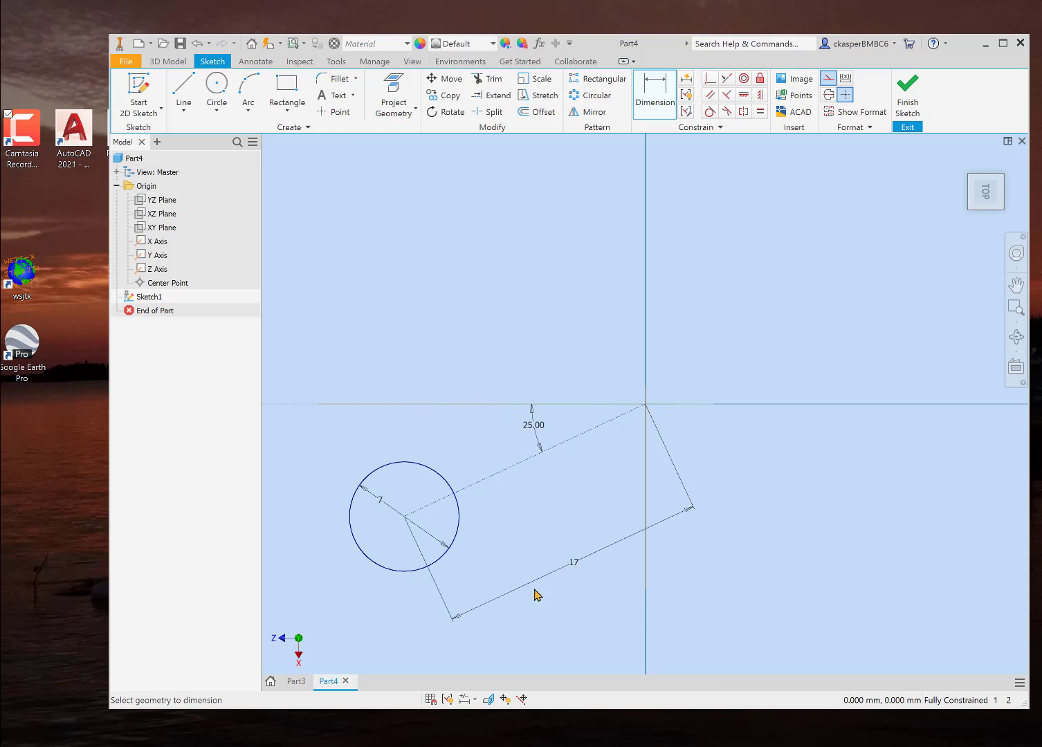
After checking the reference slide, change the construction line length to 15 mm
key(alt+Tab)
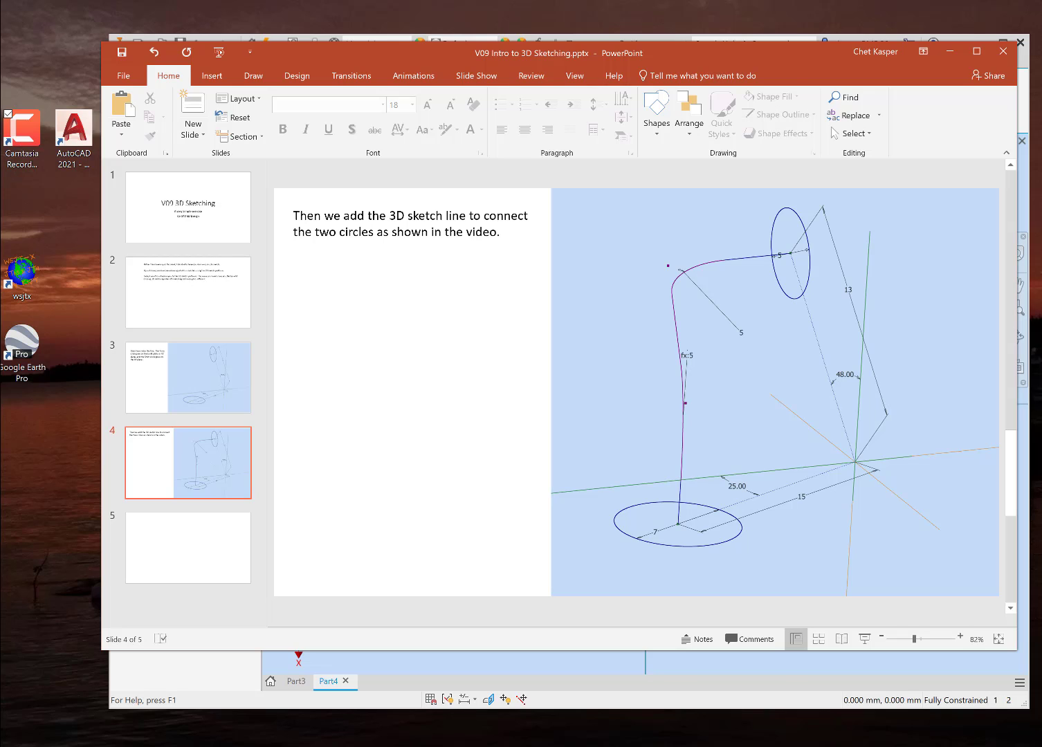
key(alt+Tab)
double_click(574, 563)
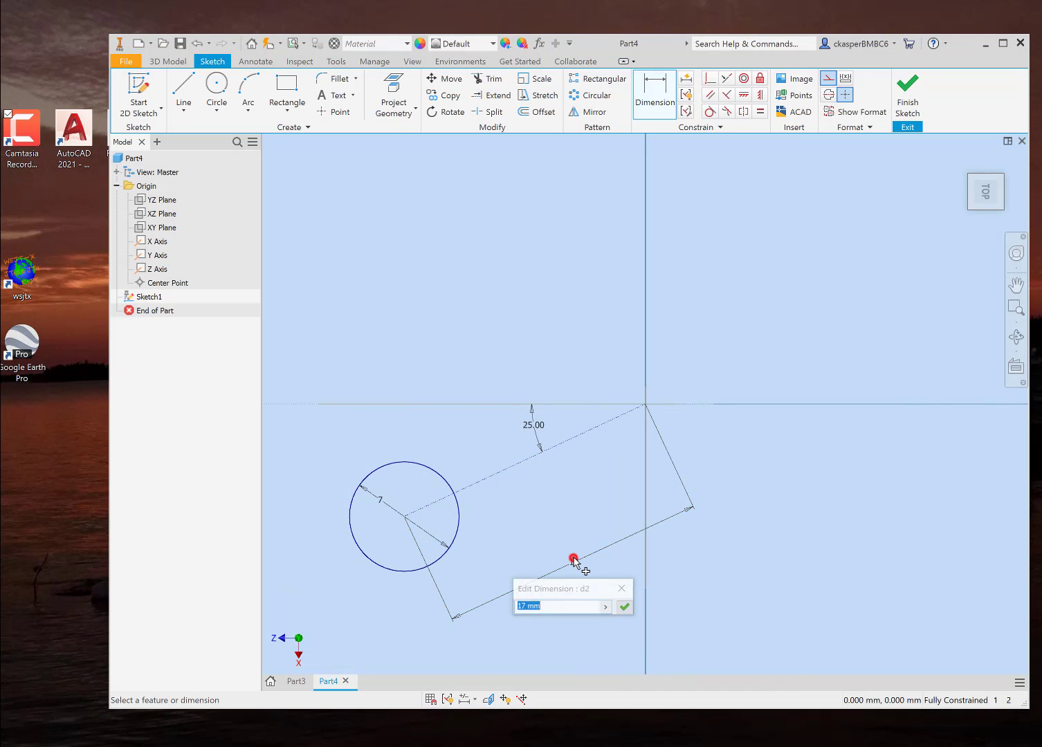
double_click(549, 606)
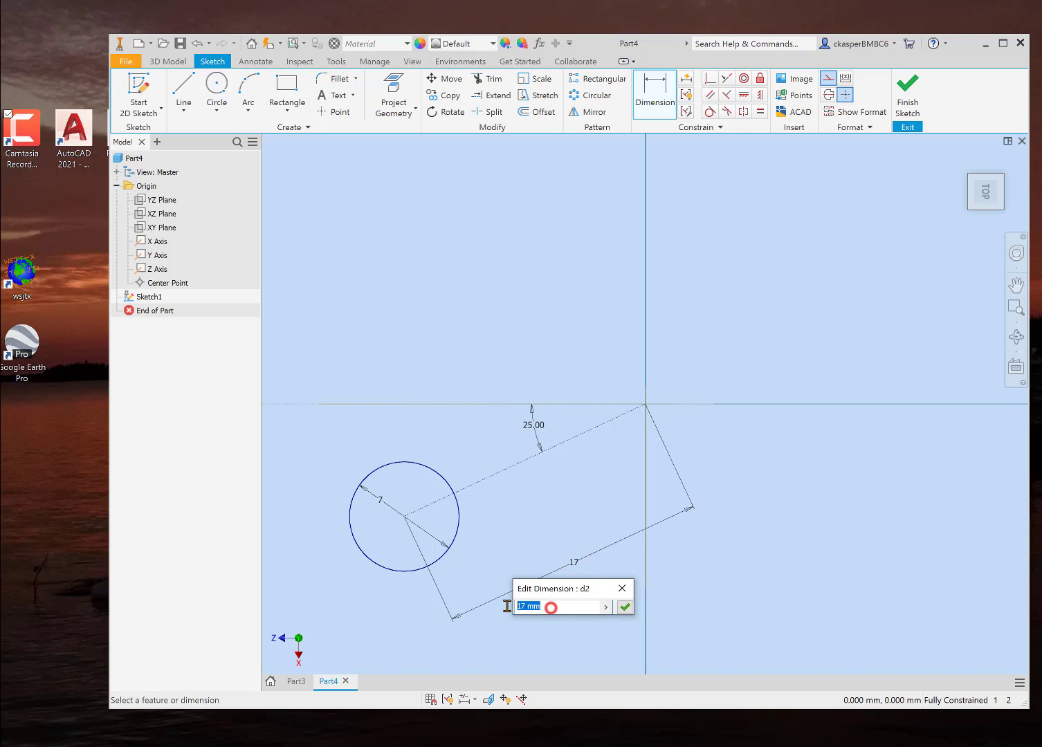
text(1)
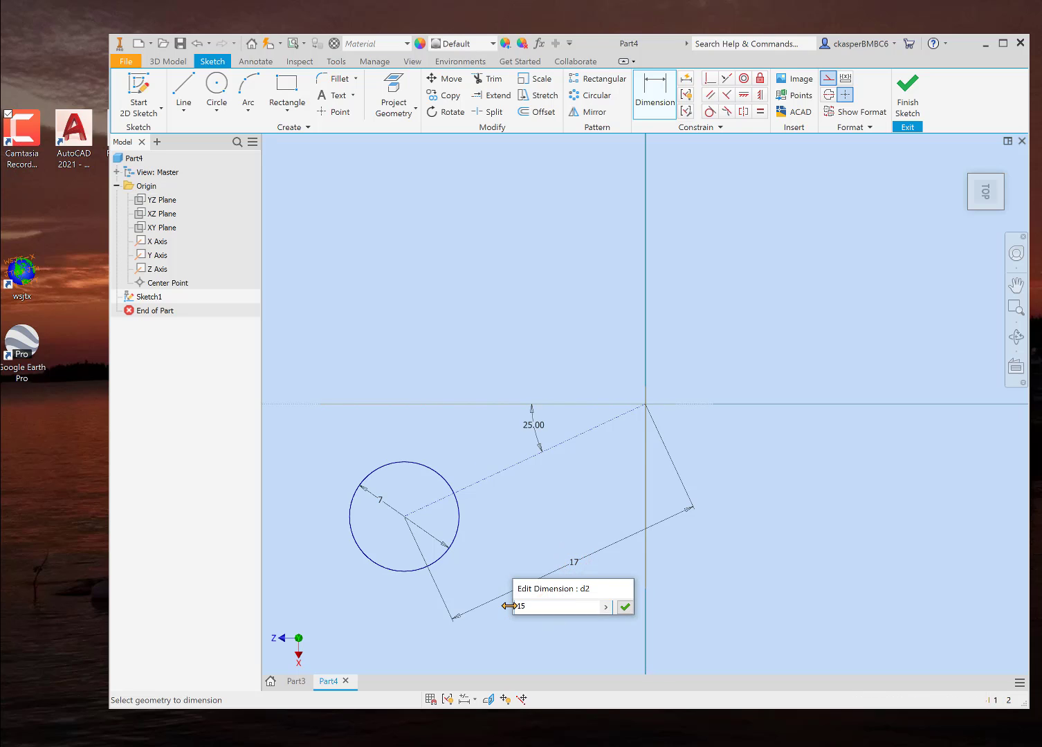
text(5)
key(Return)
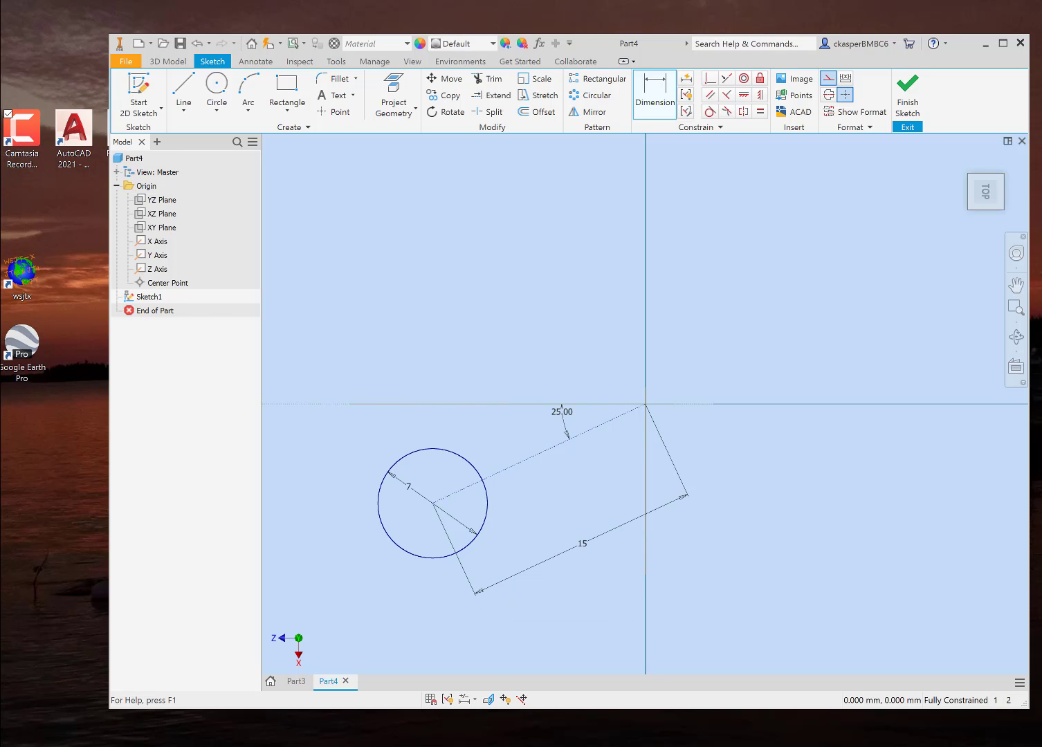
Finish Sketch1 and return to the 3D model environment
key(alt+Tab)
click(907, 97)
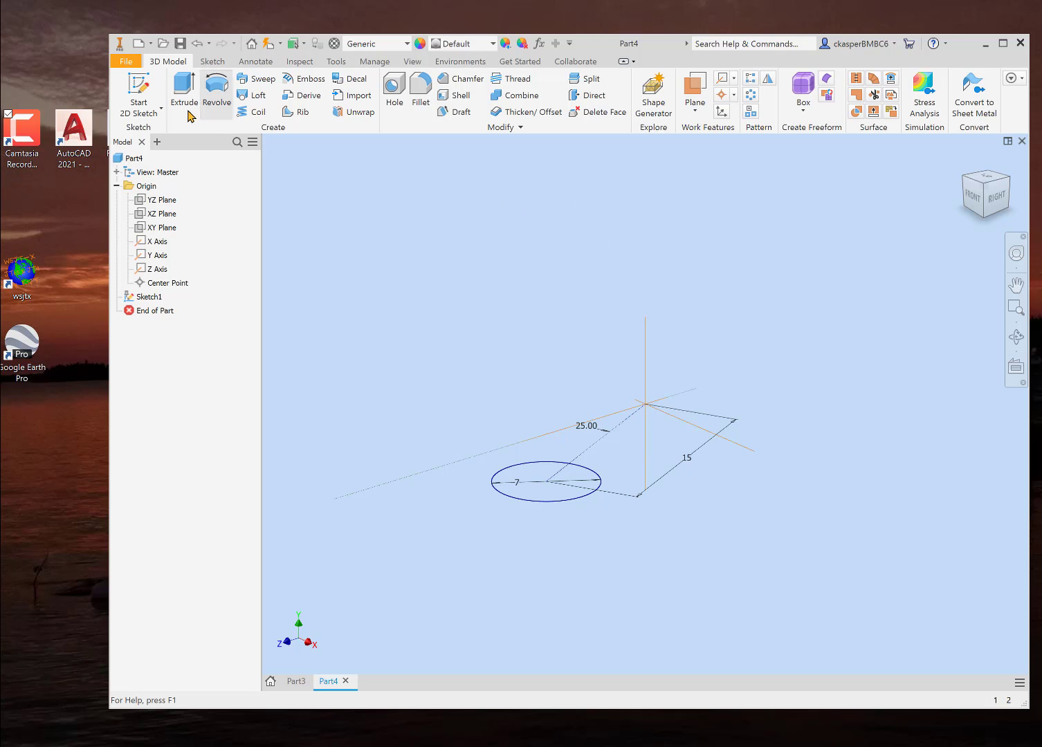
click(155, 112)
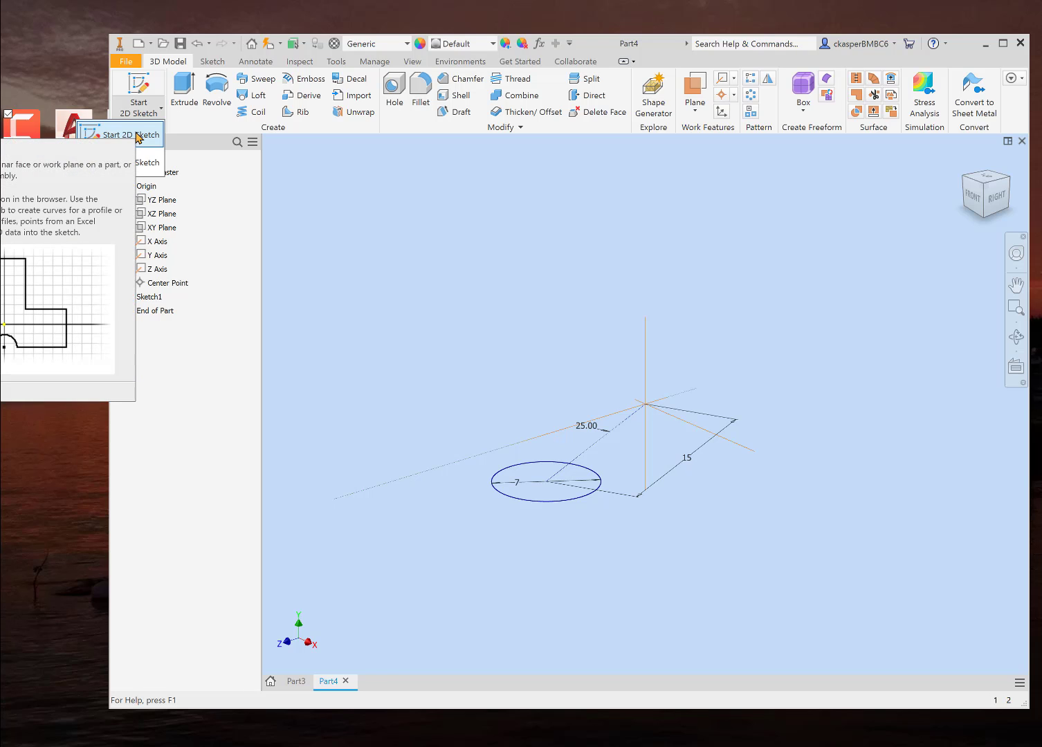
click(137, 135)
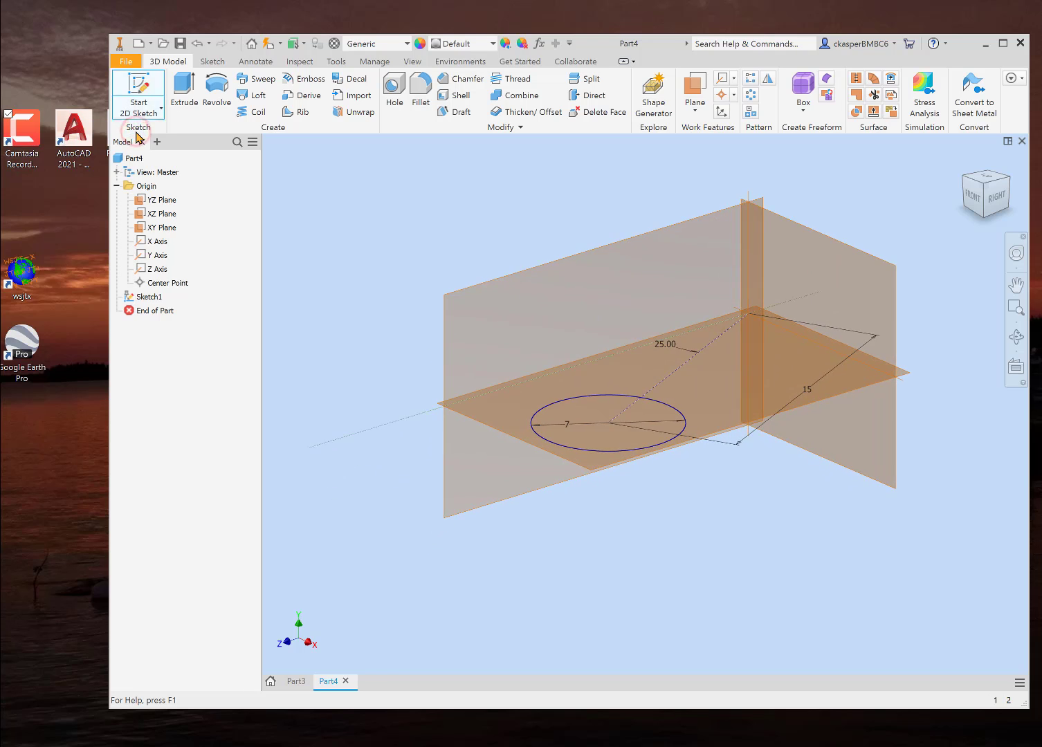
click(896, 279)
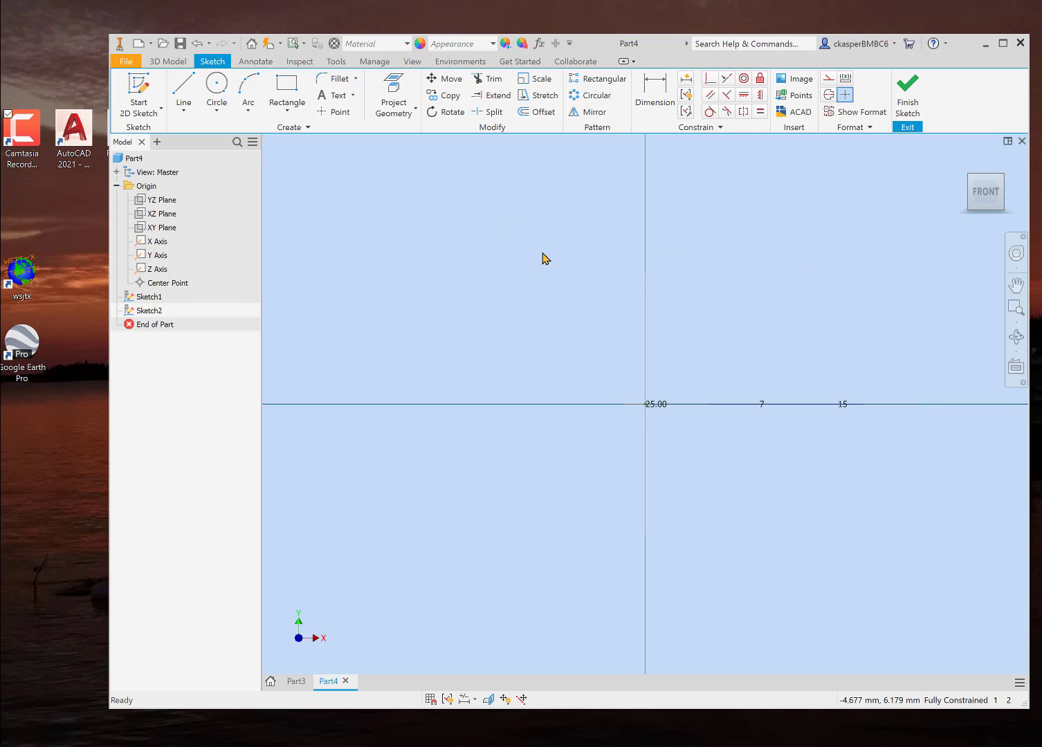
Draw a second circle about 5 mm across above-left of the origin, then view the reference slide
click(216, 86)
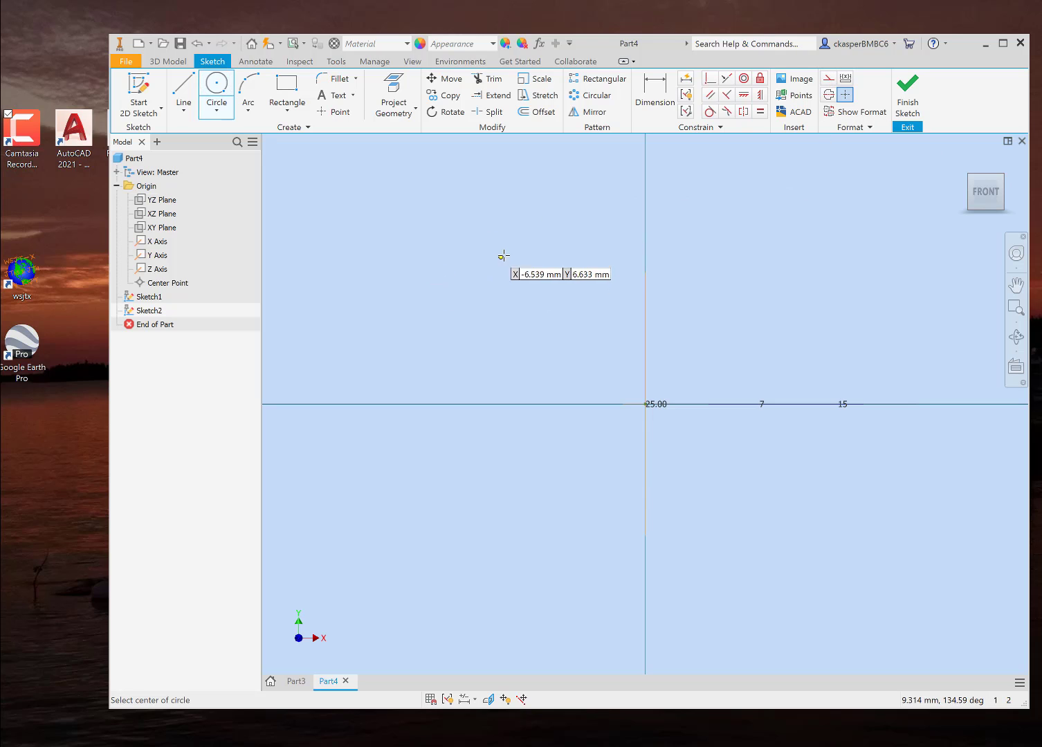
click(494, 229)
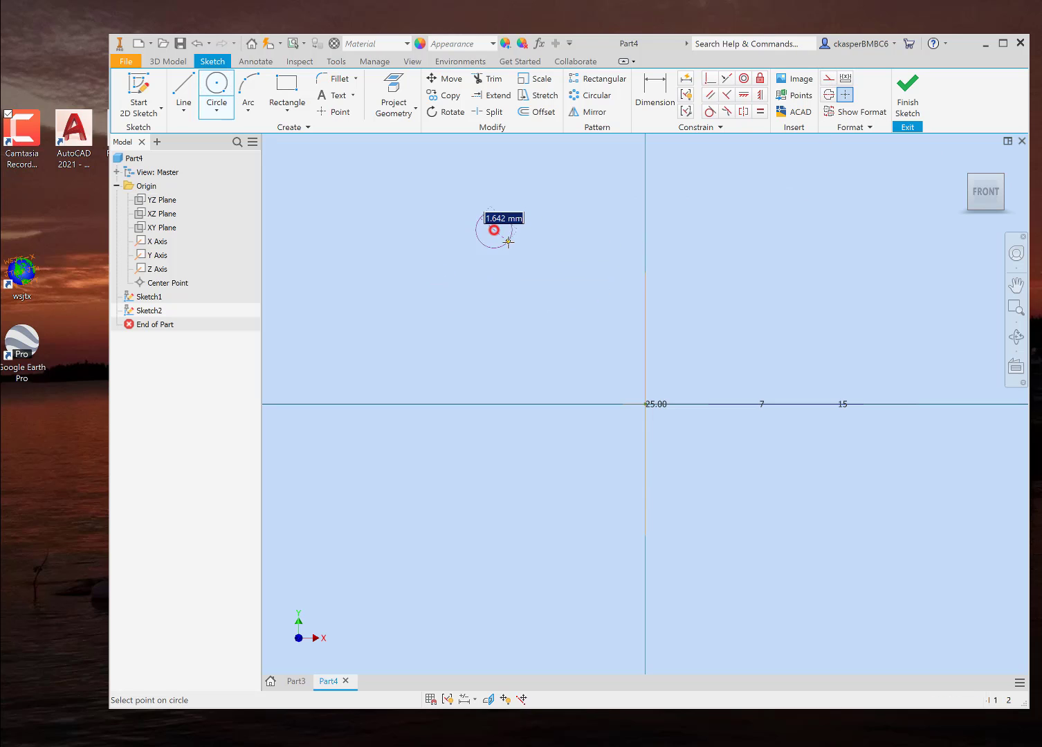
click(538, 268)
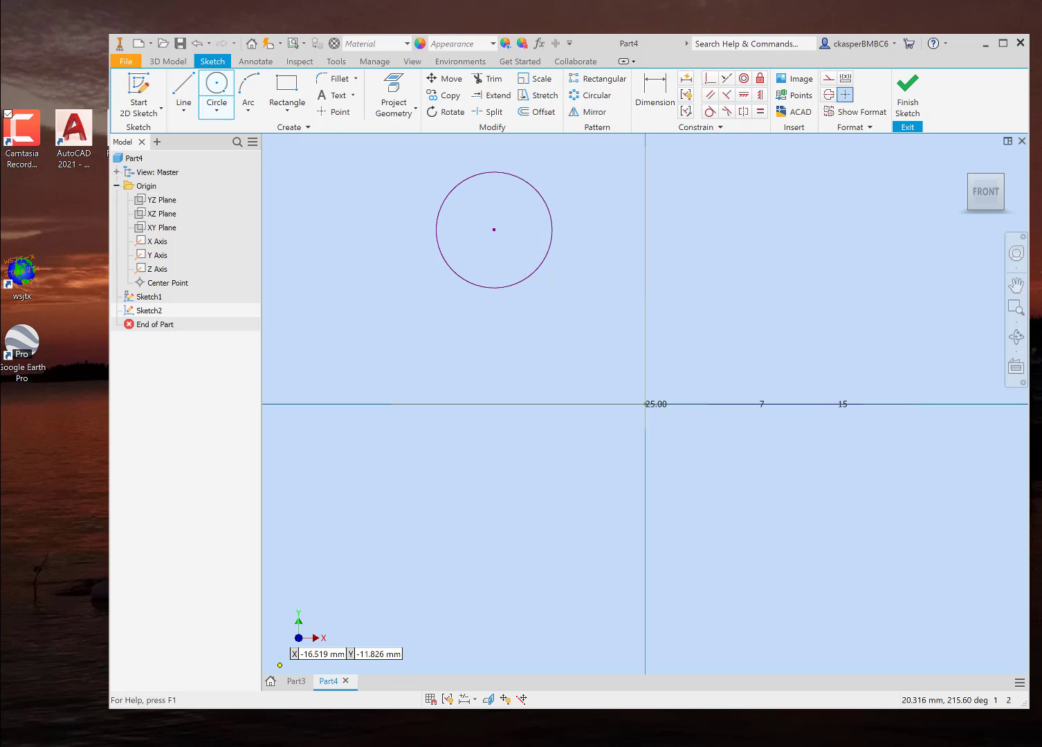
key(alt+Tab)
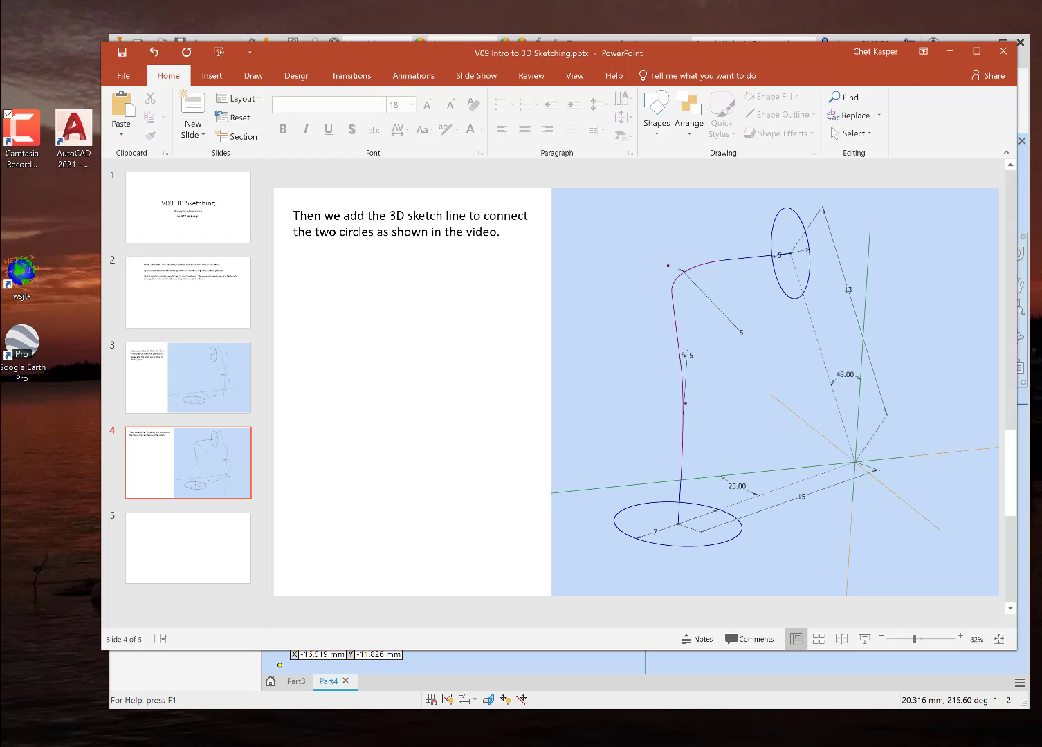
Flip between the PowerPoint reference slide and Inventor, ending in Sketch2
key(alt+Tab)
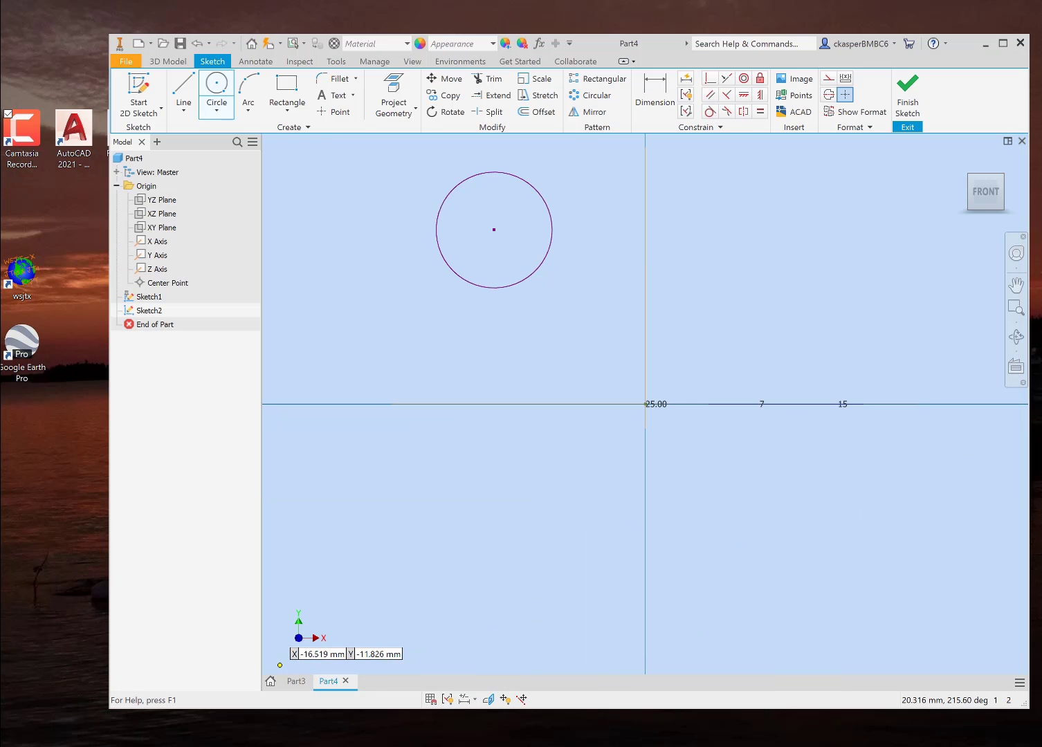
key(alt+Tab)
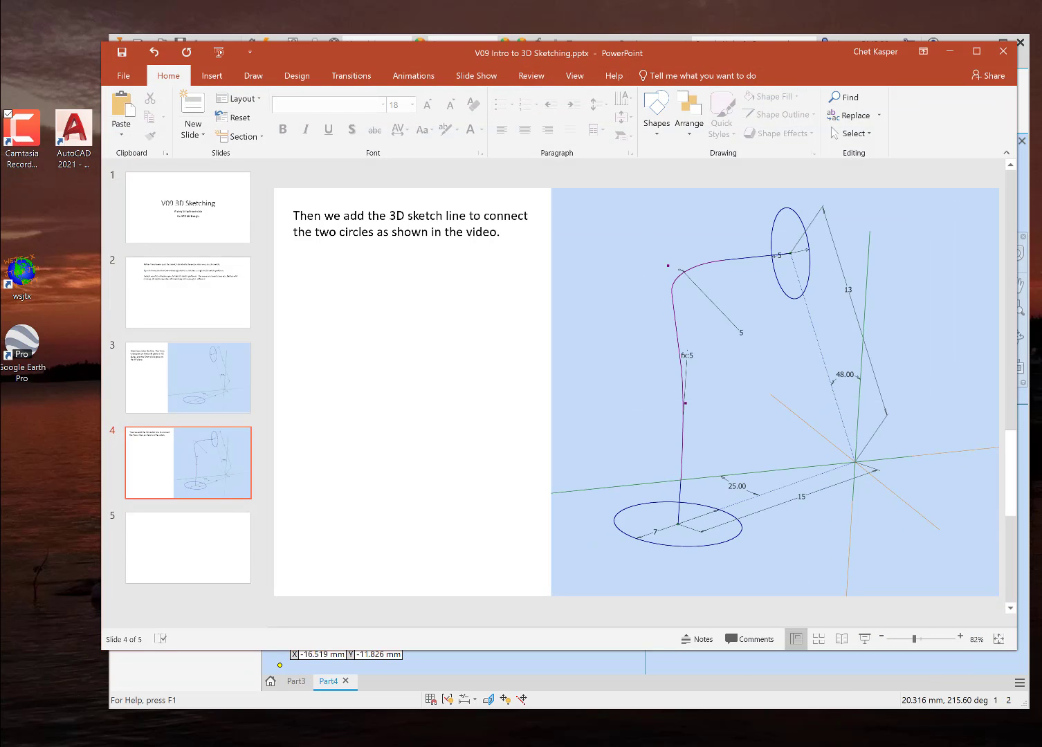
key(alt+Tab)
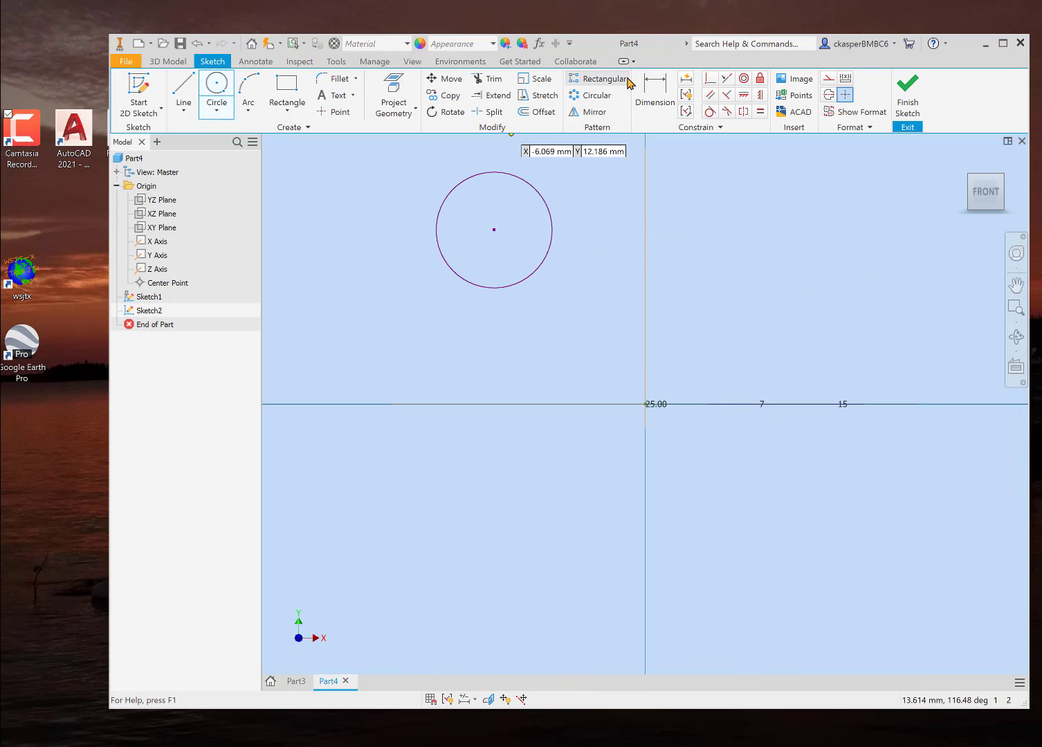
Dimension the second circle's diameter to 5 mm
click(656, 83)
click(515, 180)
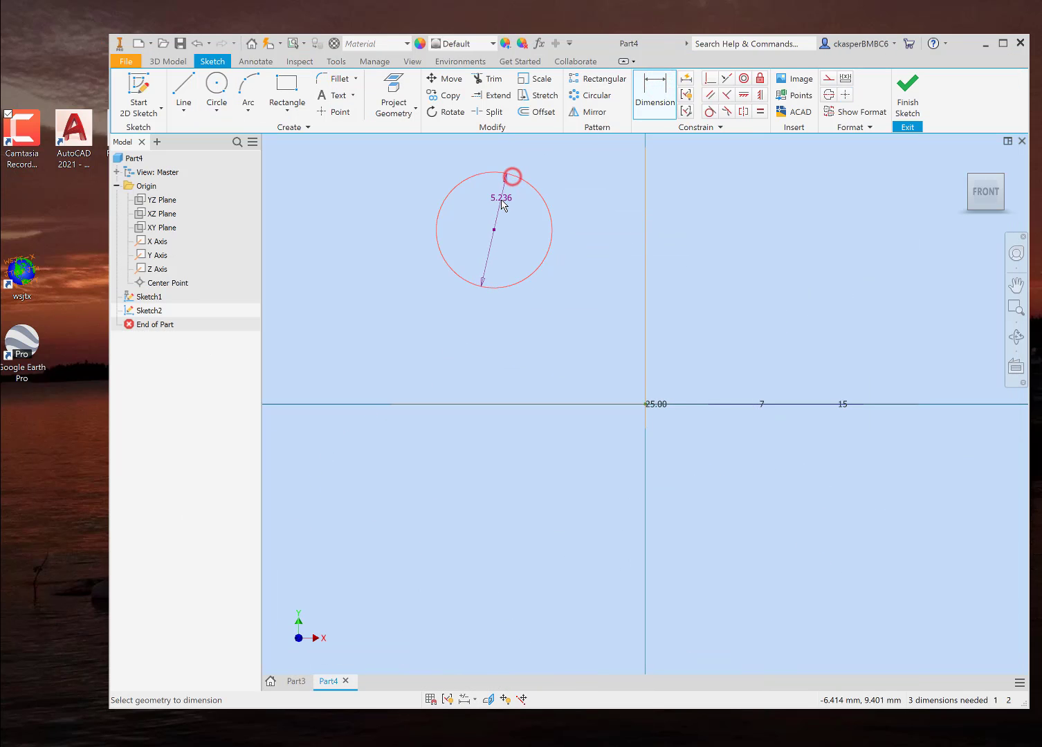
click(498, 200)
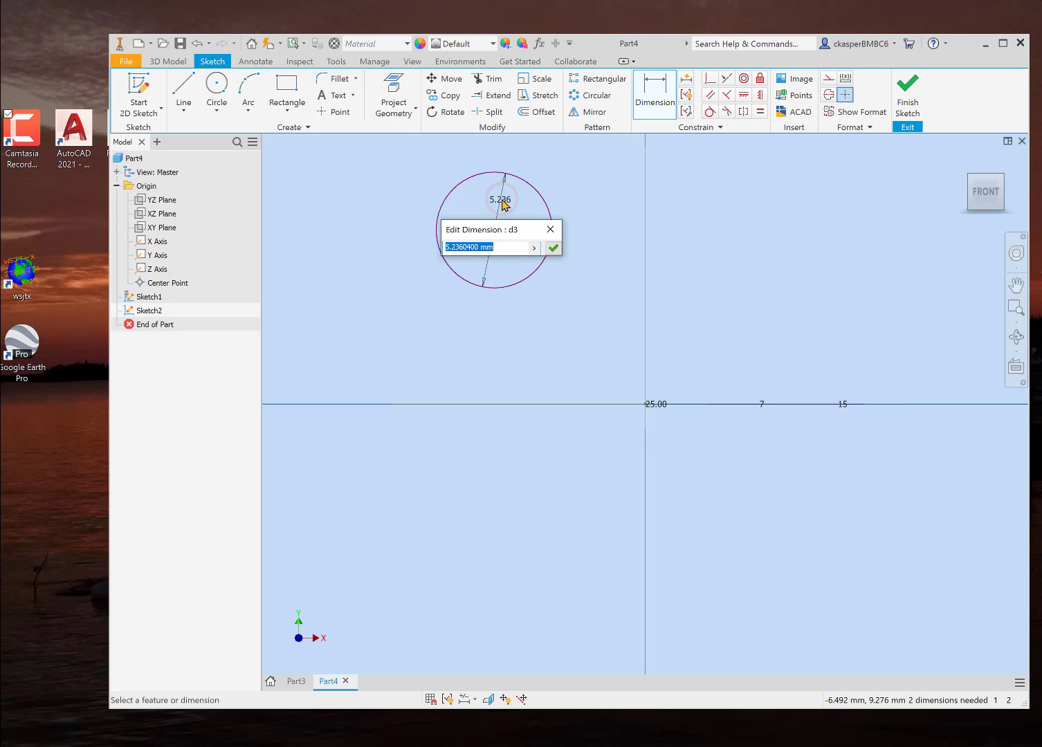
text(5)
key(Return)
Draw a construction line from the 5 mm circle's centre to the sketch origin
mouse_move(598, 170)
middle_down()
mouse_move(585, 316)
mouse_move(603, 305)
middle_up()
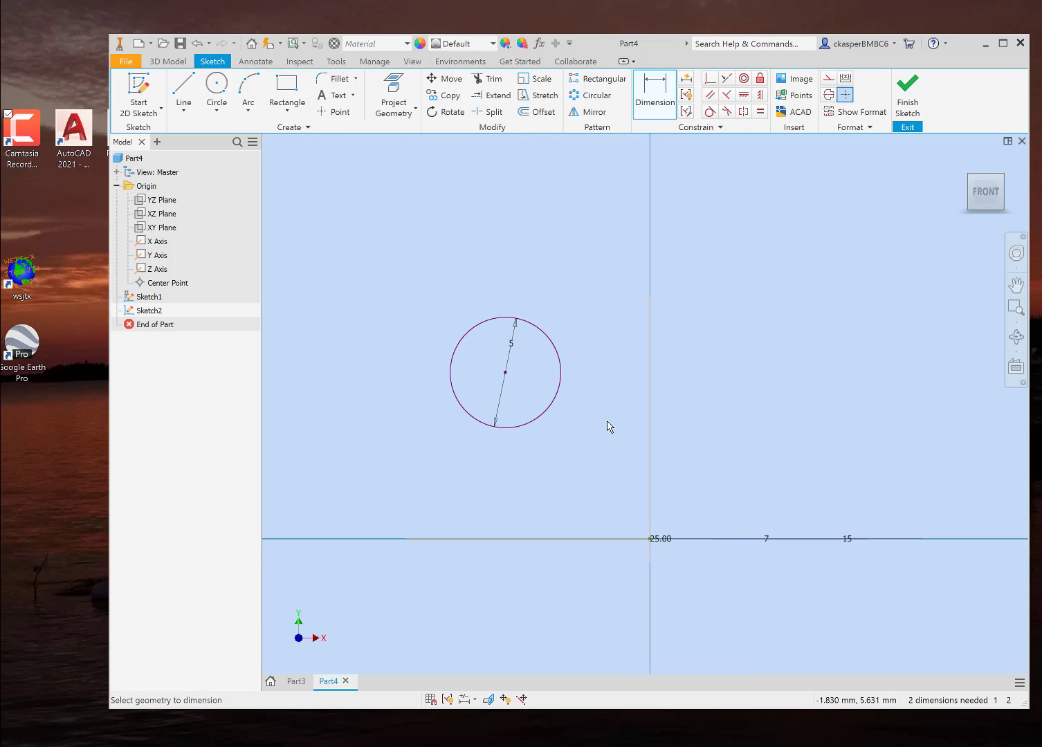
click(183, 88)
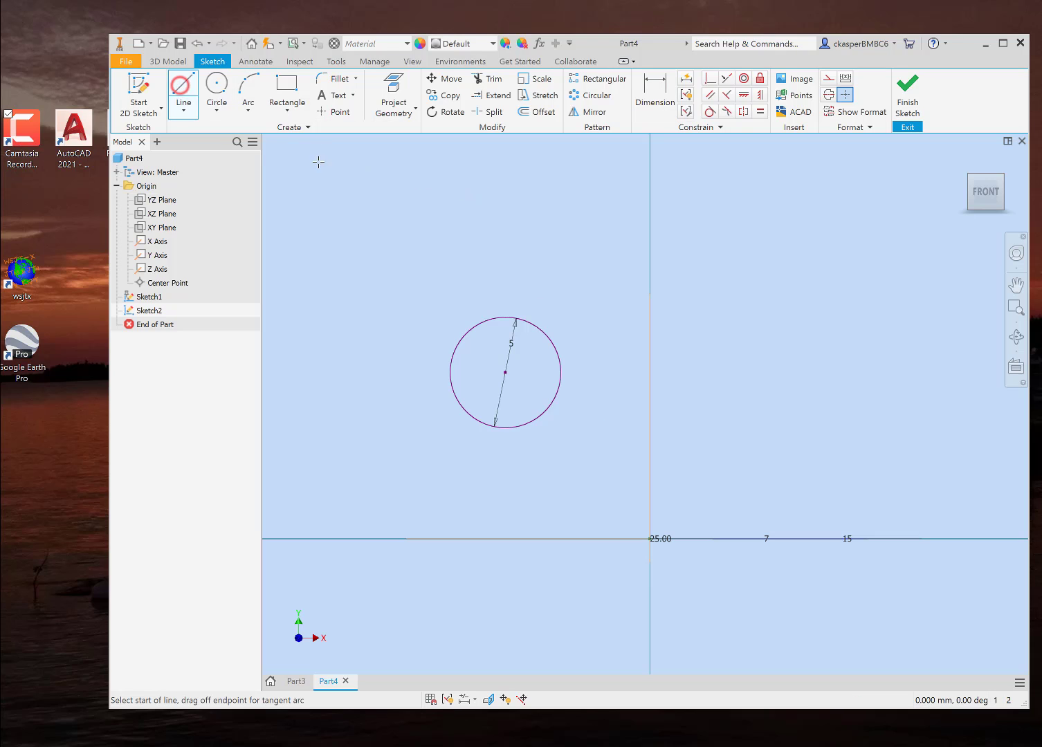
click(828, 77)
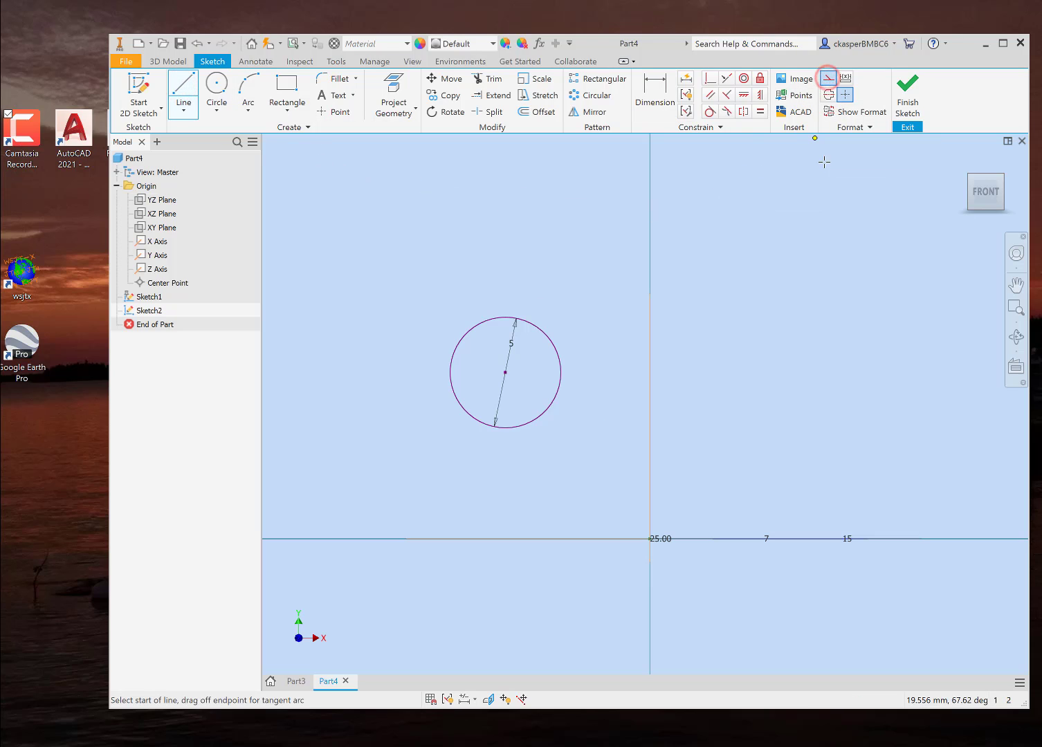
click(505, 374)
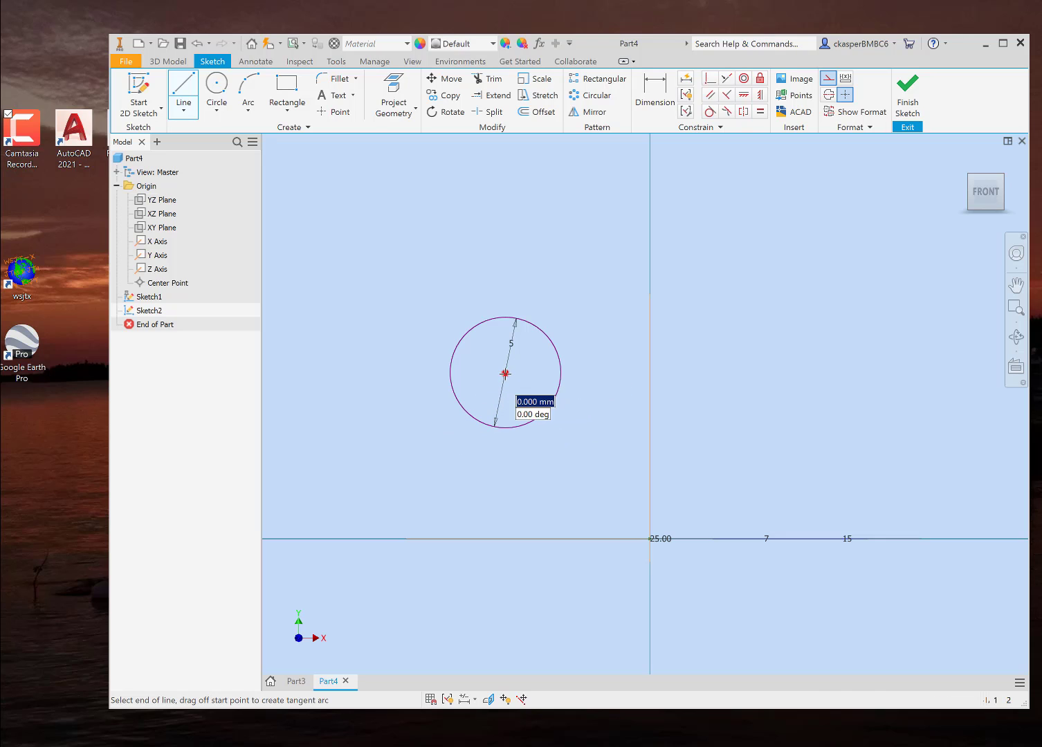
click(650, 538)
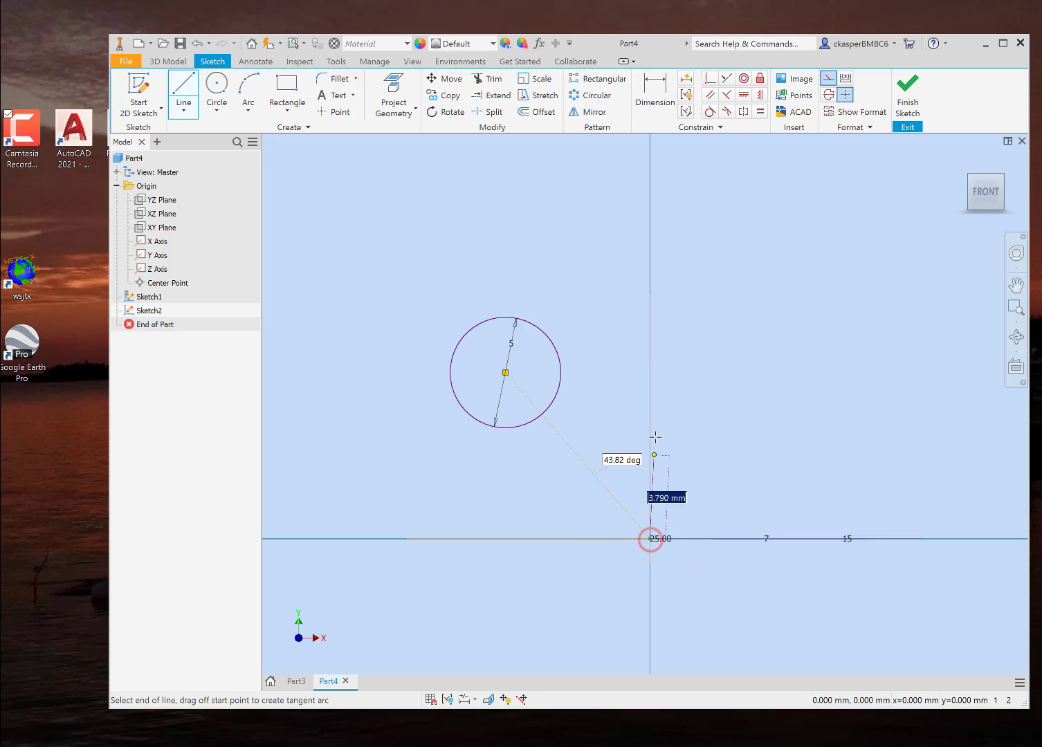
key(Escape)
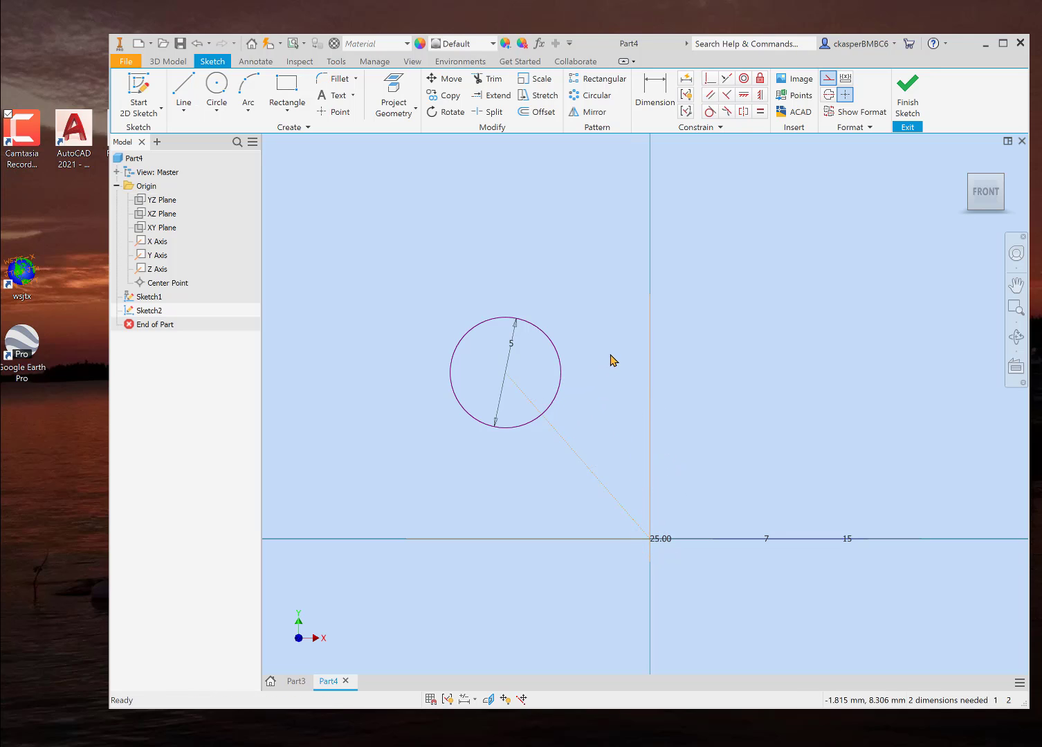
Dimension the construction line at 48° from the Y axis
click(651, 94)
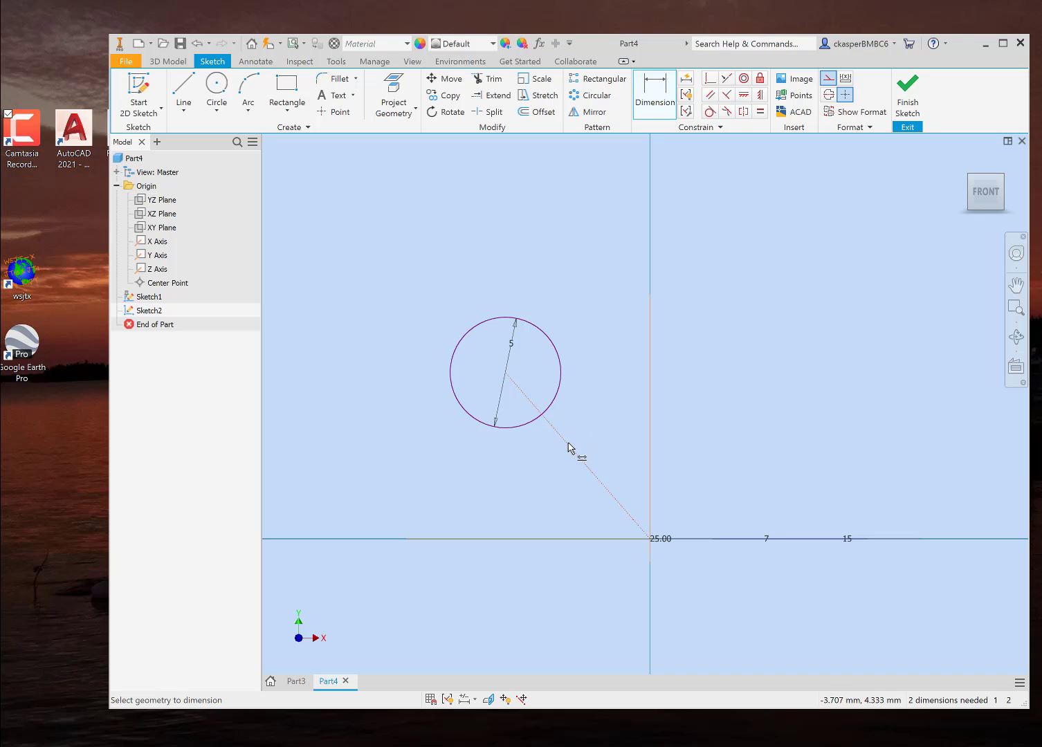
click(567, 443)
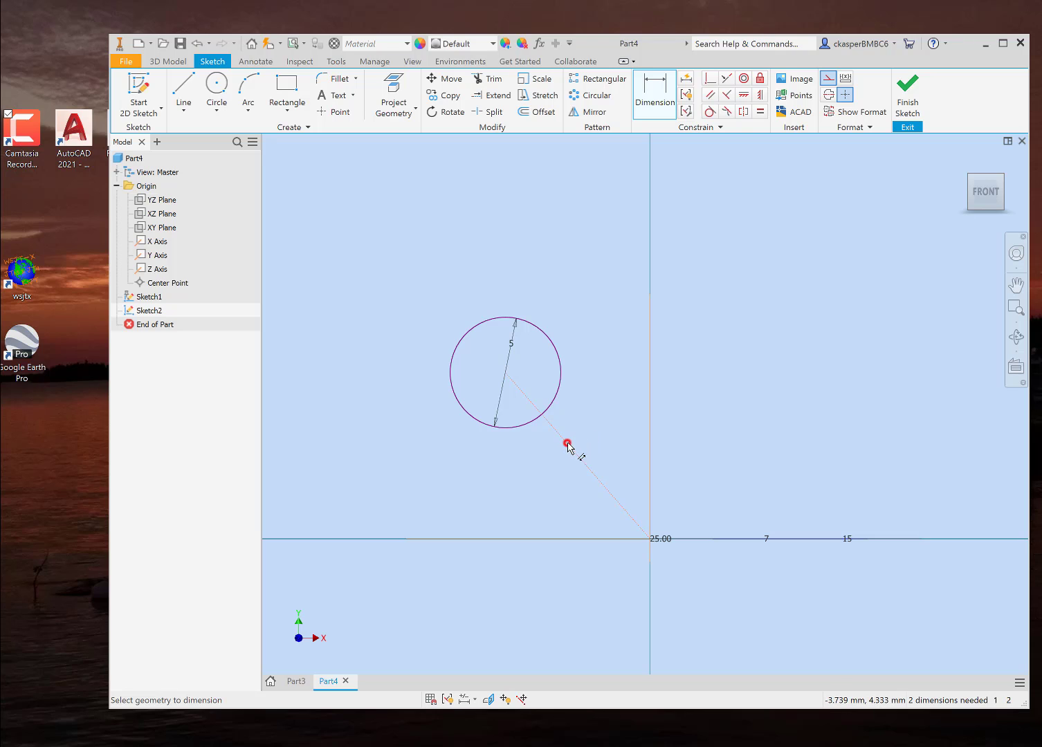
click(649, 416)
click(613, 436)
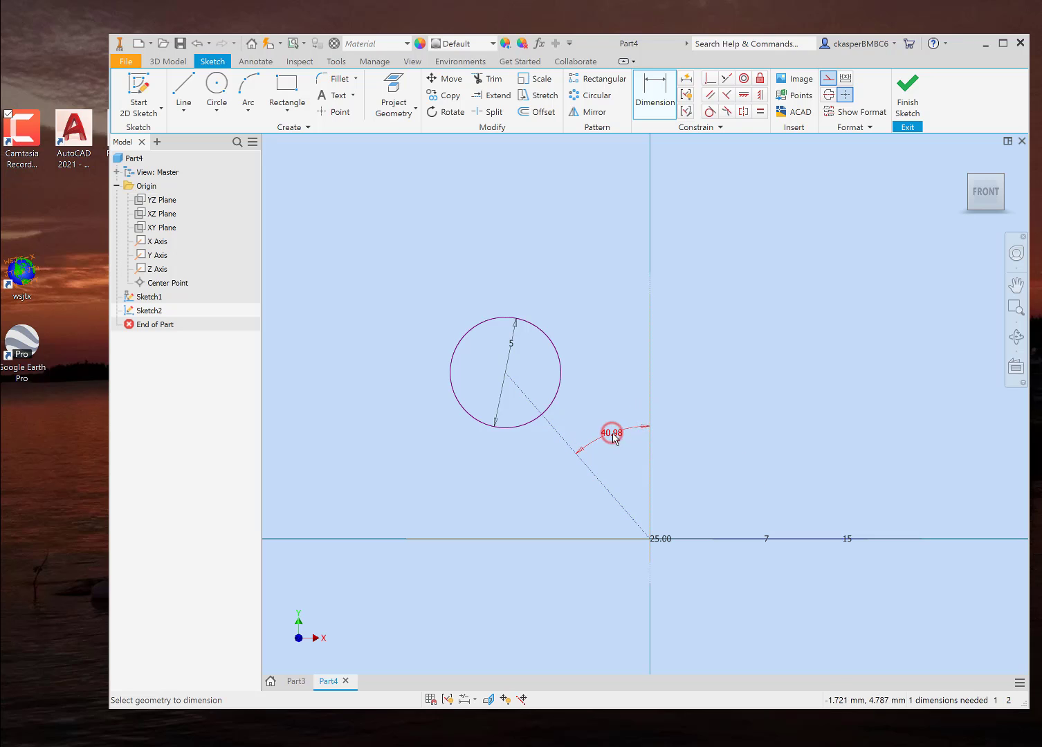
text(4)
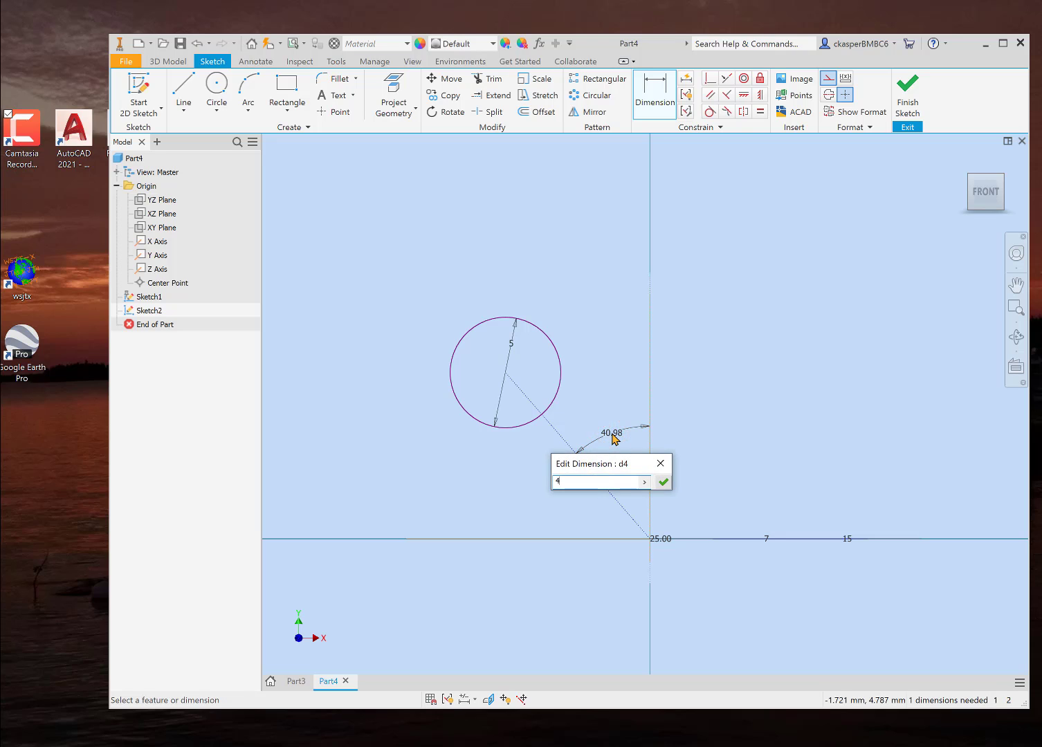
text(8)
key(Return)
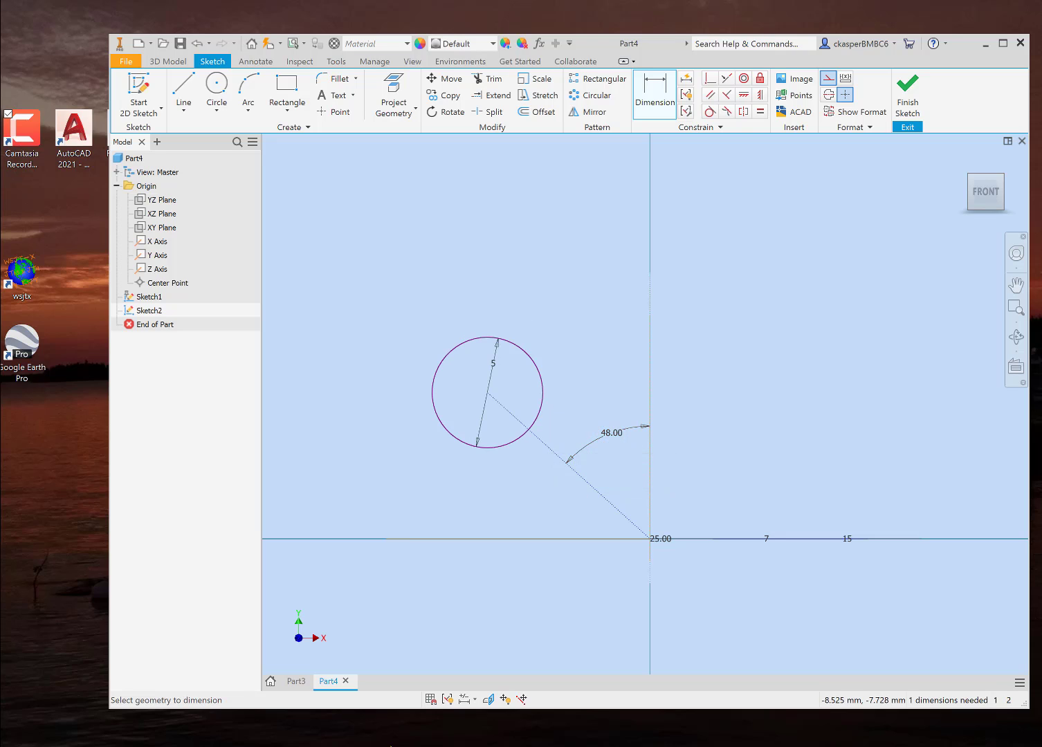
Check the reference slide and give the construction line a 13 mm aligned length
key(alt+Tab)
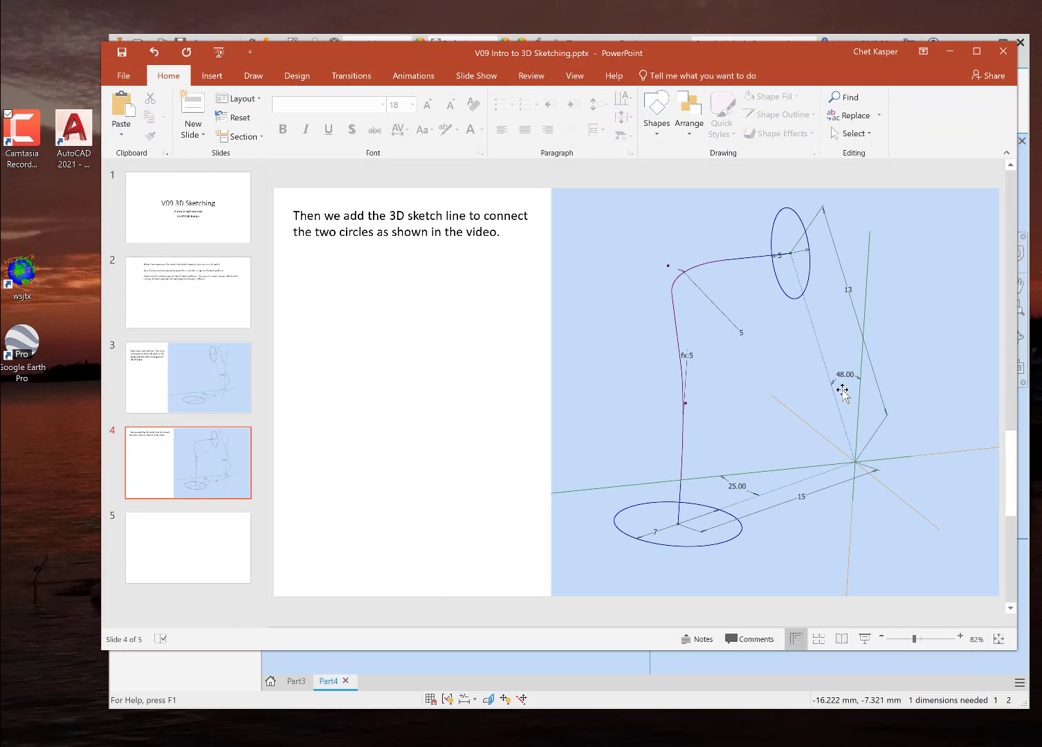
click(204, 677)
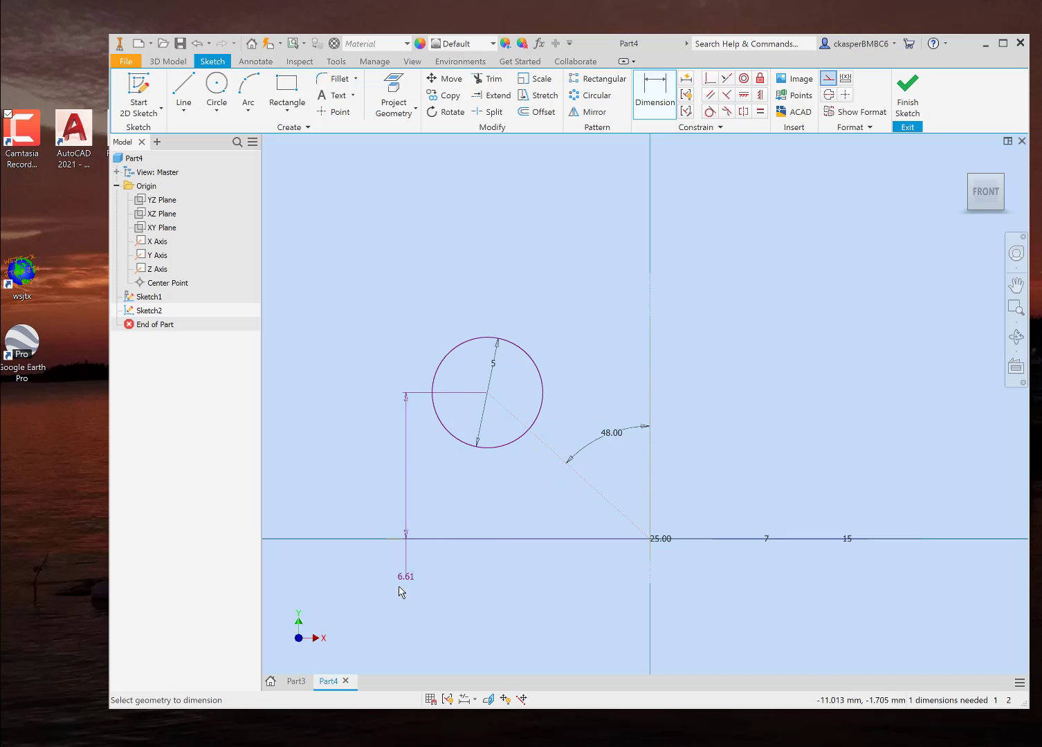
click(551, 450)
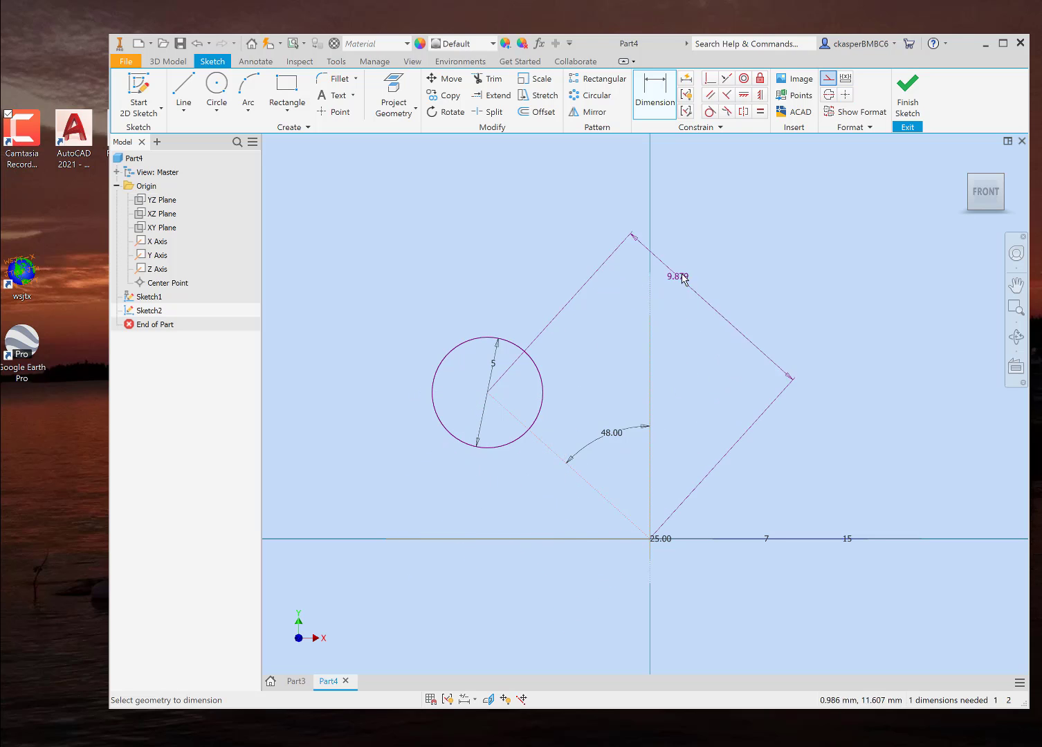
click(732, 280)
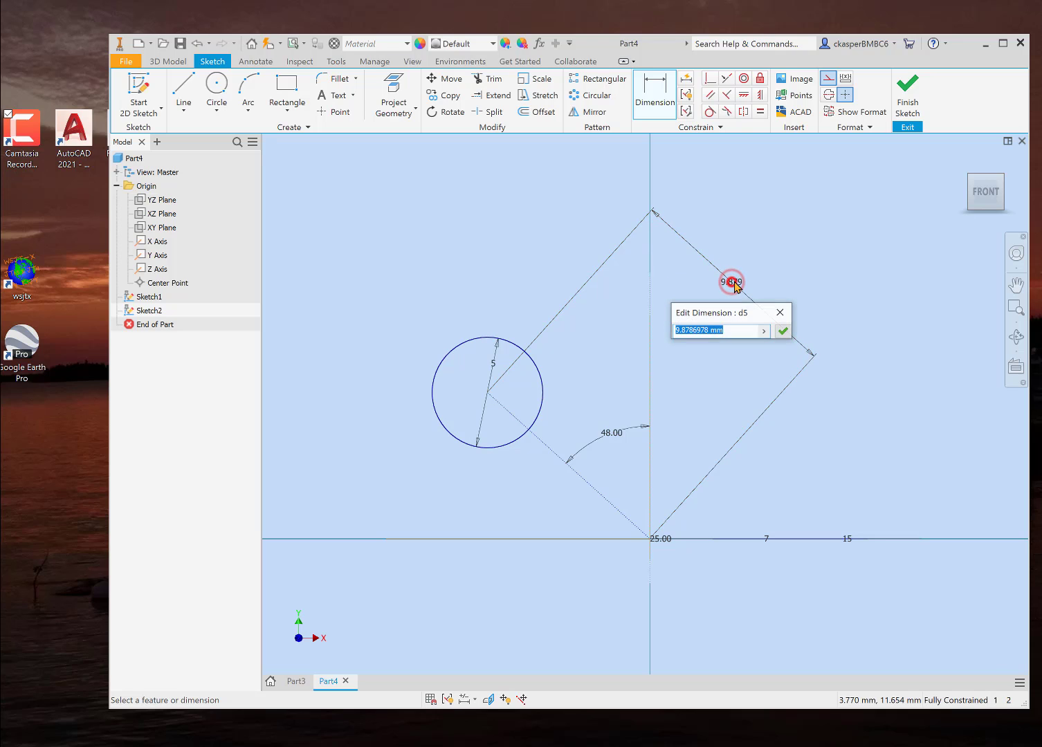
text(13)
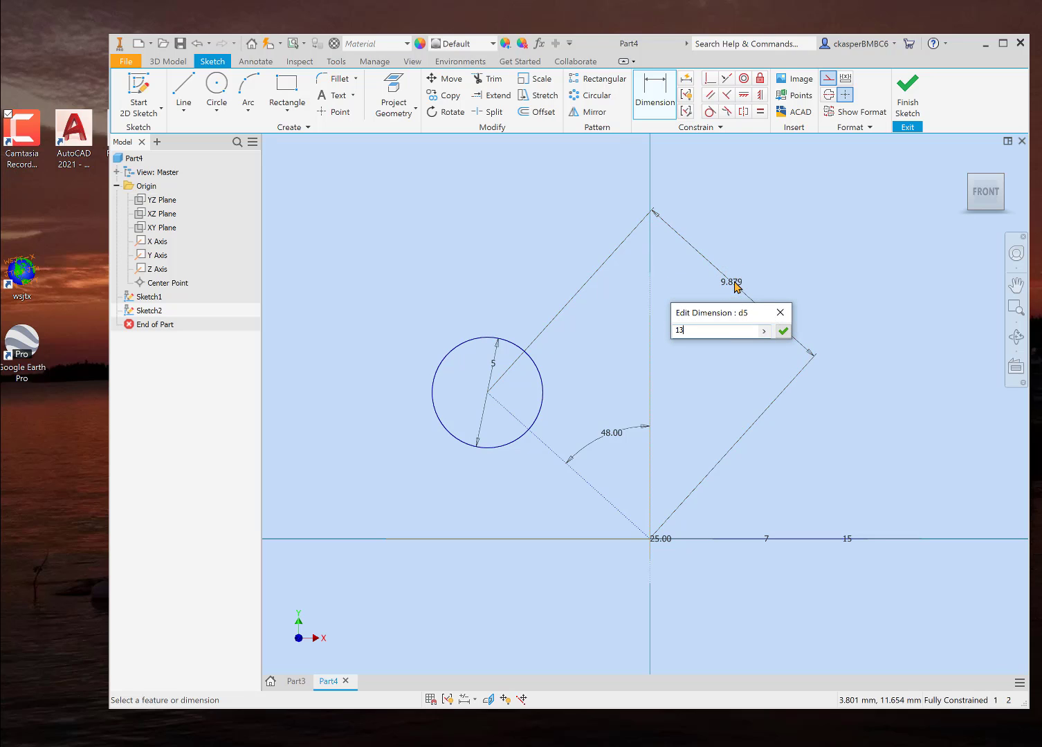
key(Return)
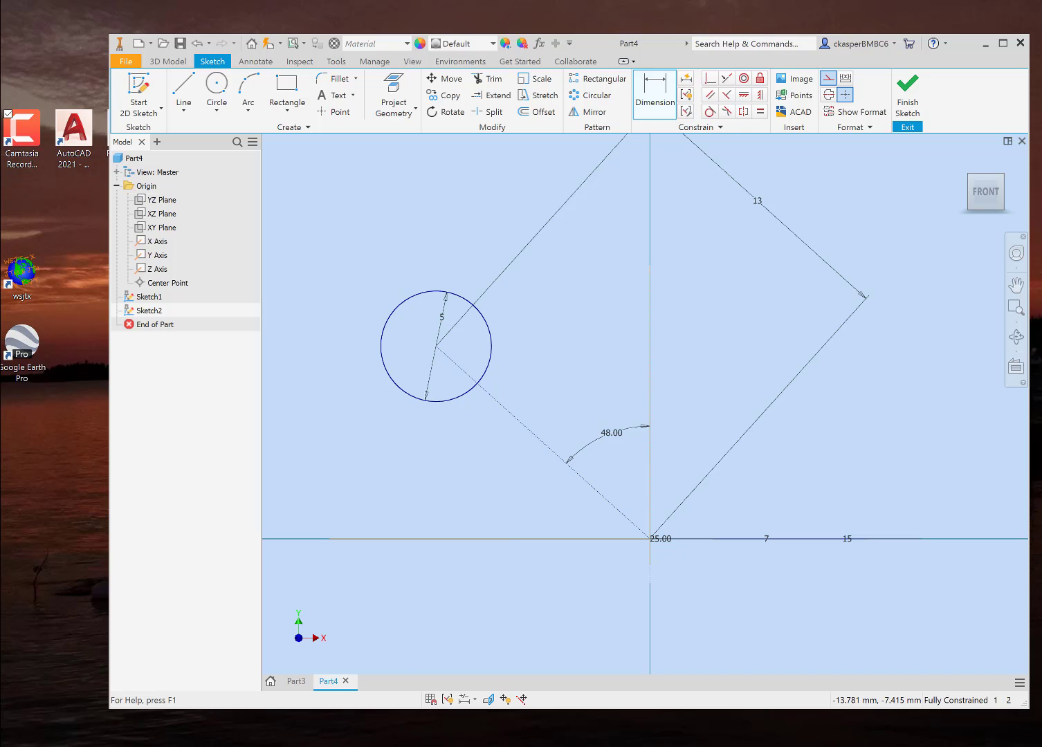
key(alt+Tab)
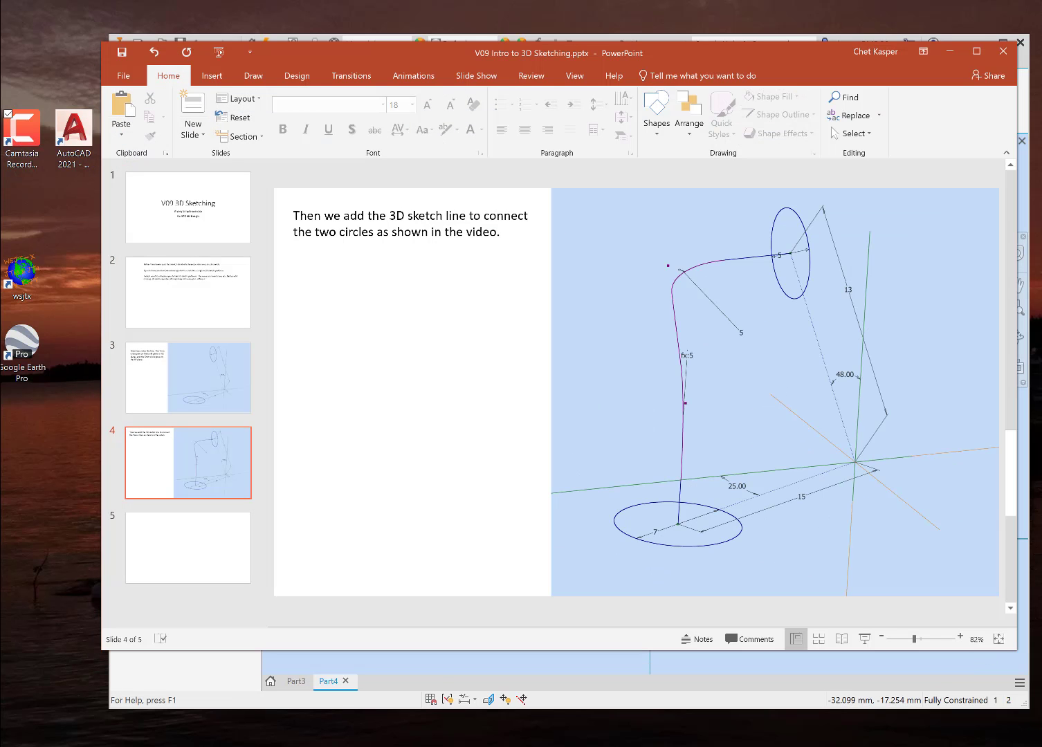
key(alt+Tab)
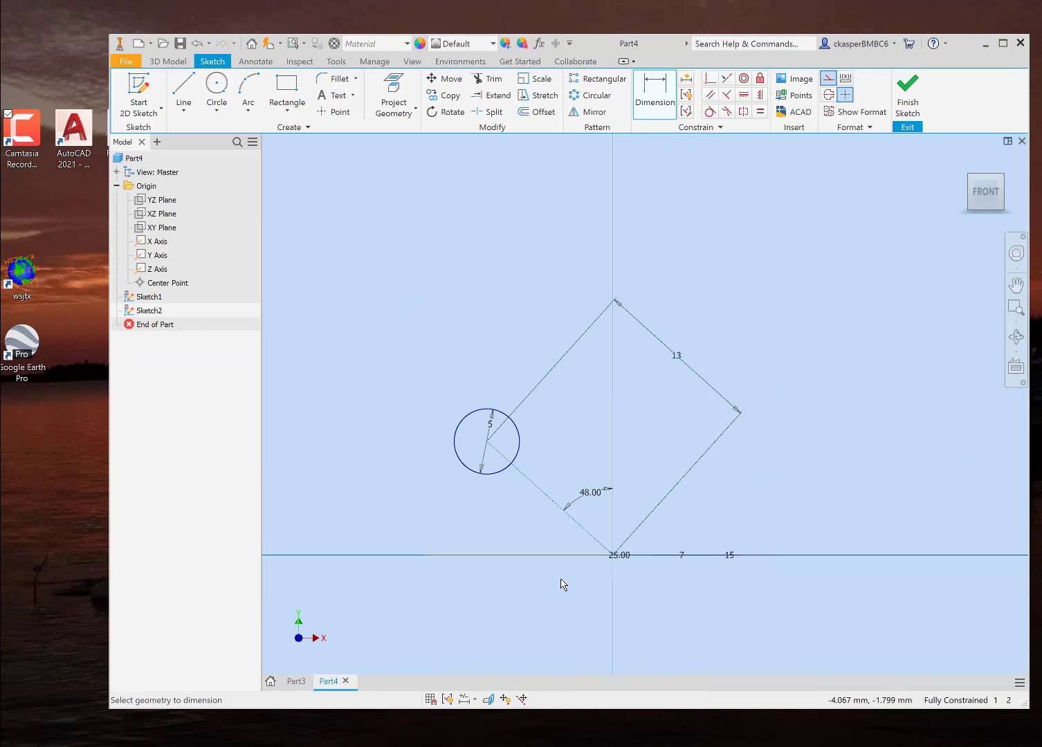
Finish Sketch2 and view both circle sketches square-on from the RIGHT side, zoomed in
click(908, 111)
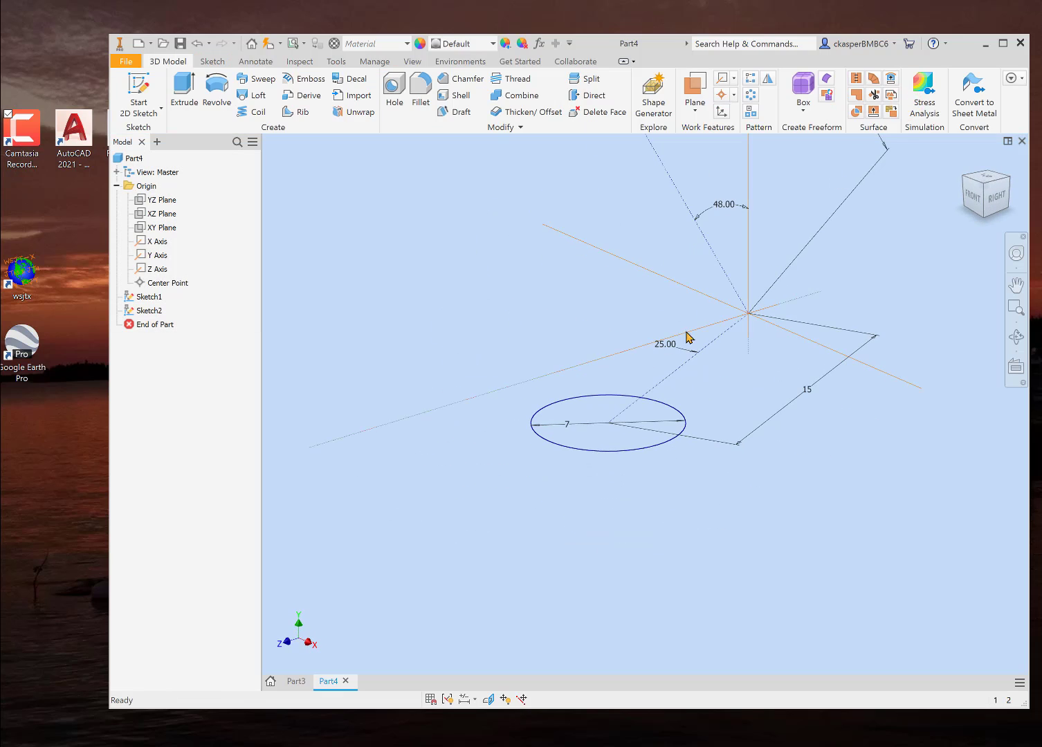
mouse_move(582, 223)
middle_down()
mouse_move(497, 341)
mouse_move(509, 391)
mouse_move(528, 396)
middle_up()
mouse_move(608, 399)
shift+middle_down()
mouse_move(605, 374)
mouse_move(561, 376)
shift+middle_up()
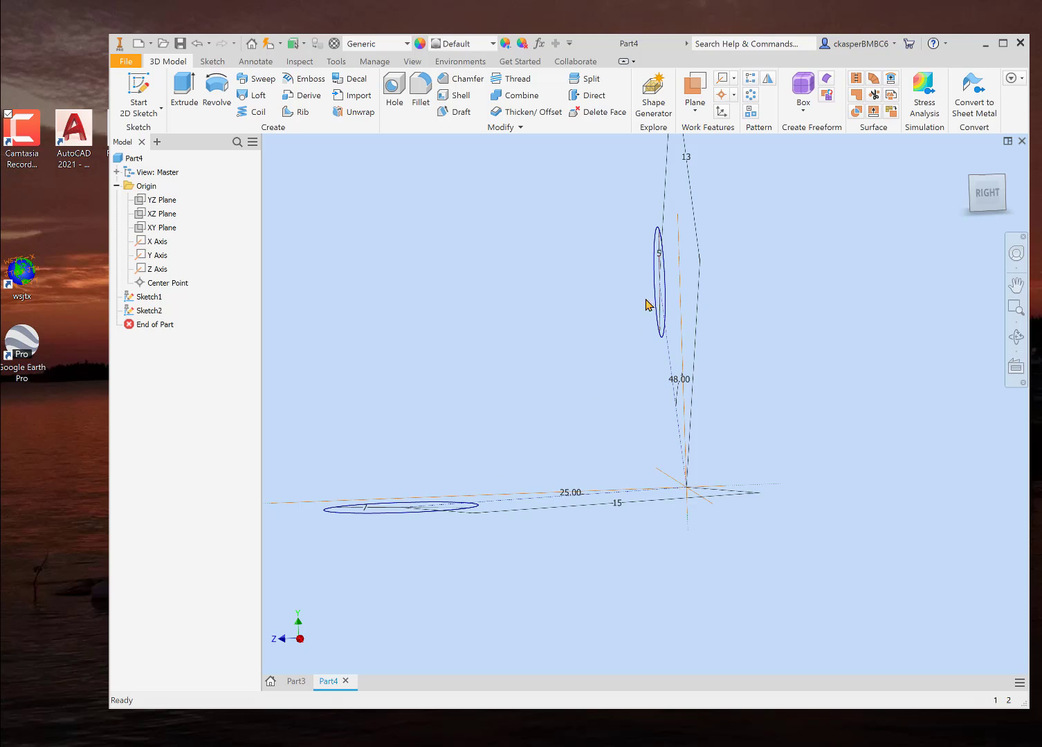
shift+middle_drag(532, 382, 572, 394)
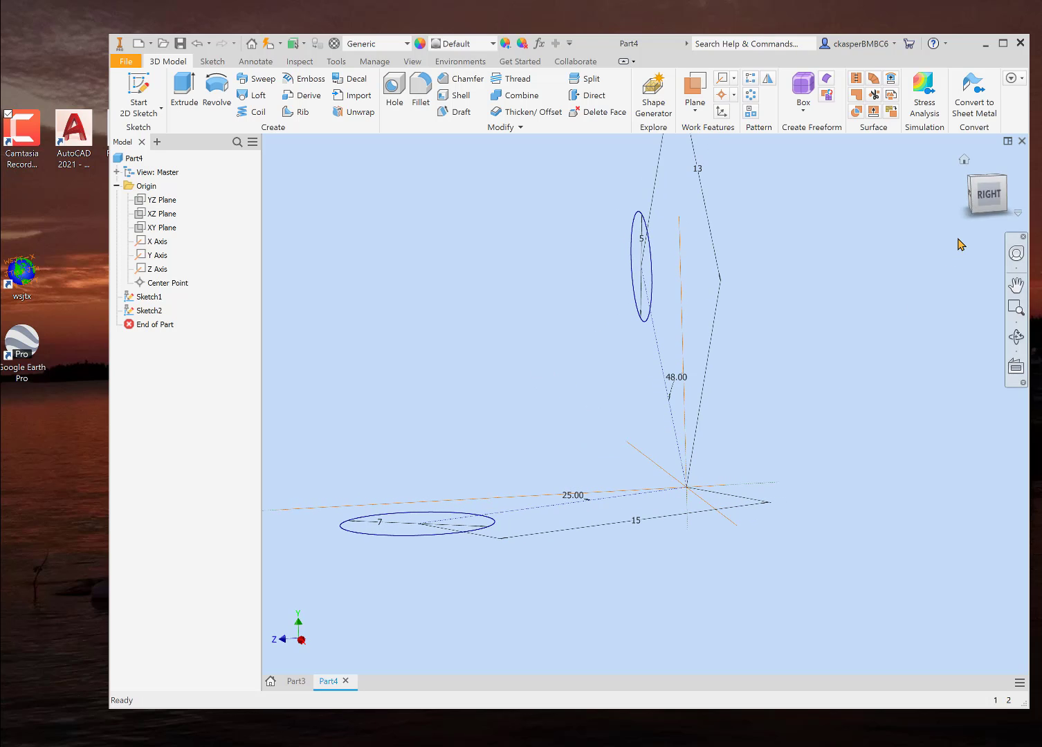
click(991, 199)
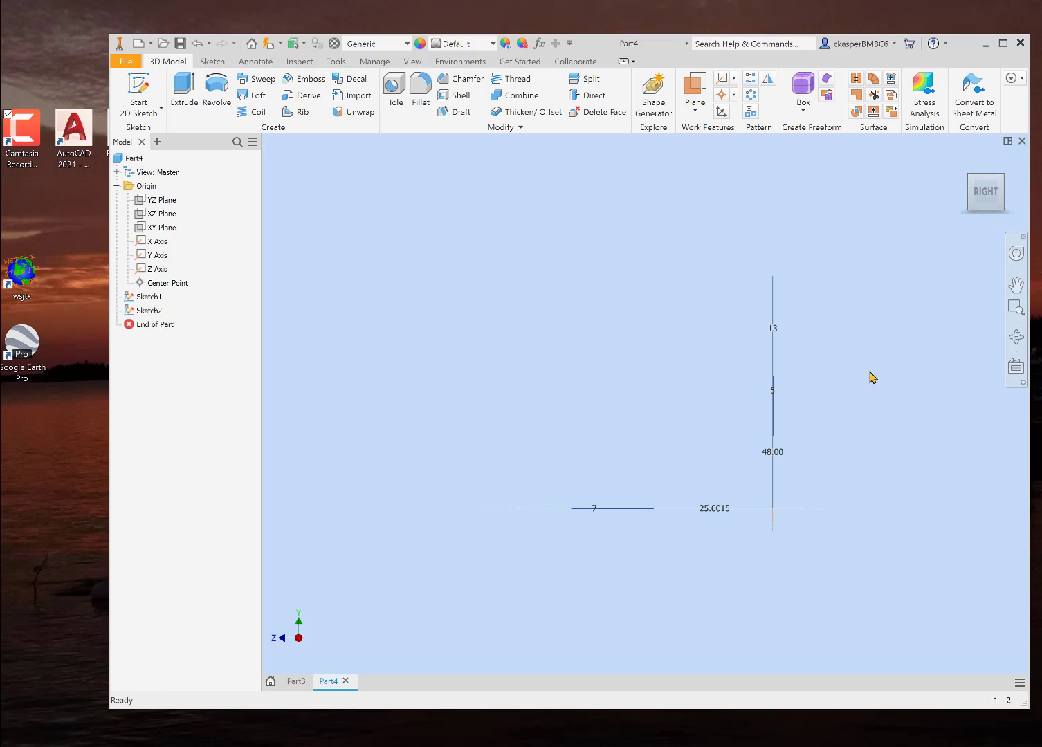
scroll(758, 420, up, 3)
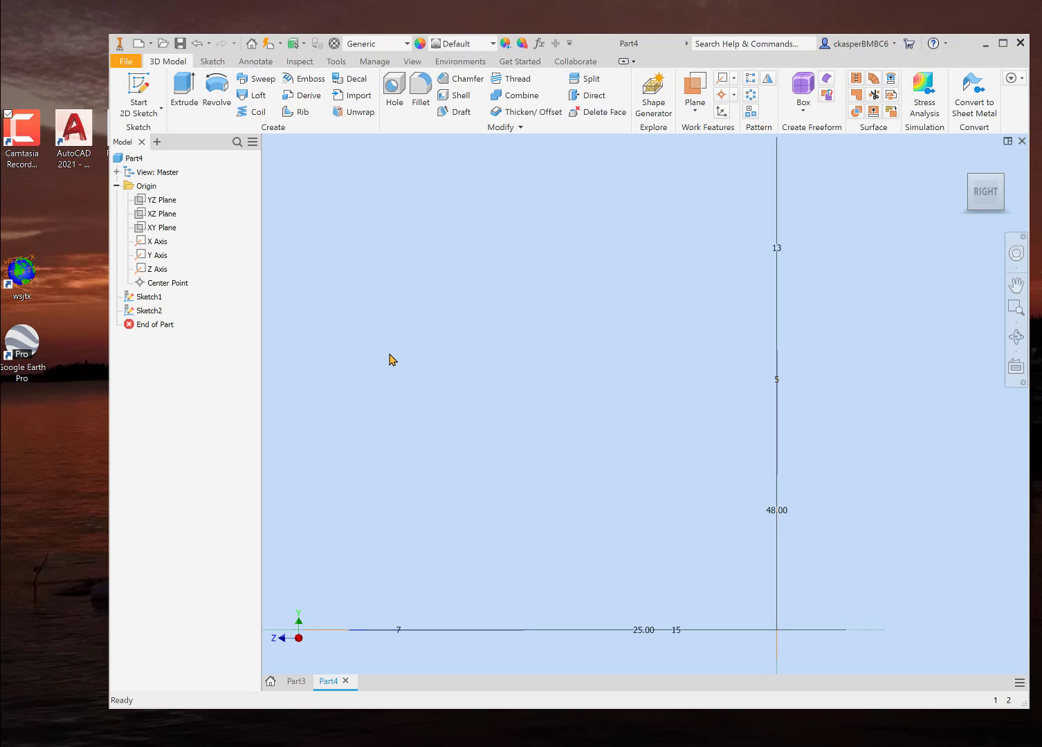
right_click(150, 296)
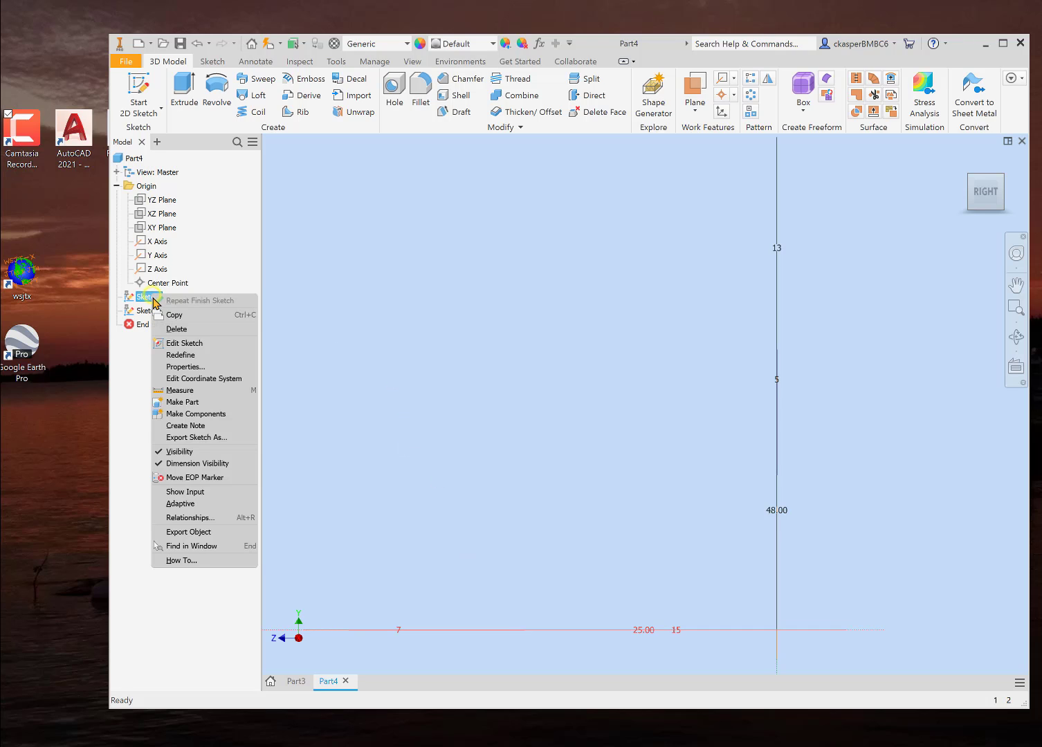
click(121, 422)
click(149, 312)
right_click(149, 312)
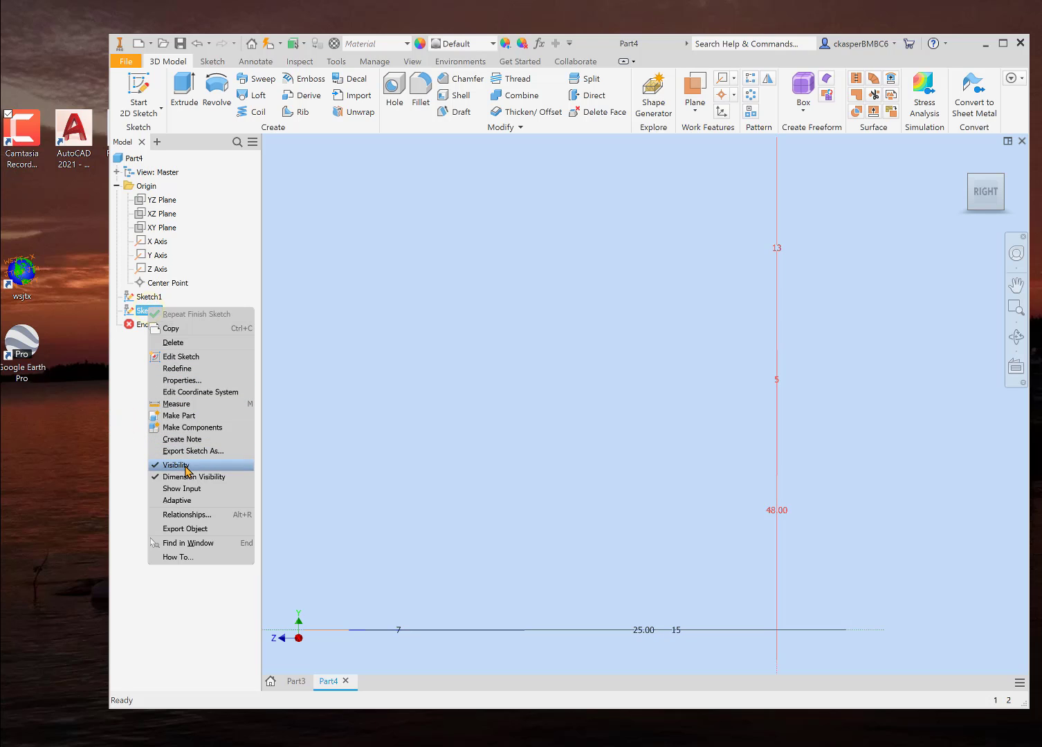
click(128, 409)
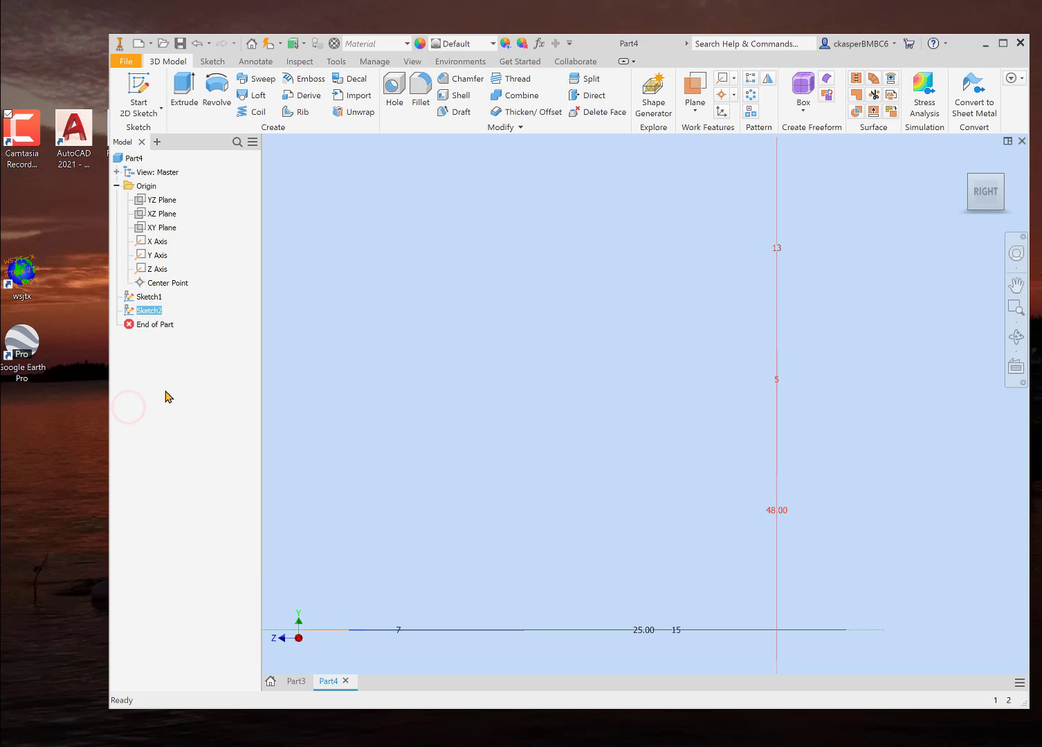
click(864, 399)
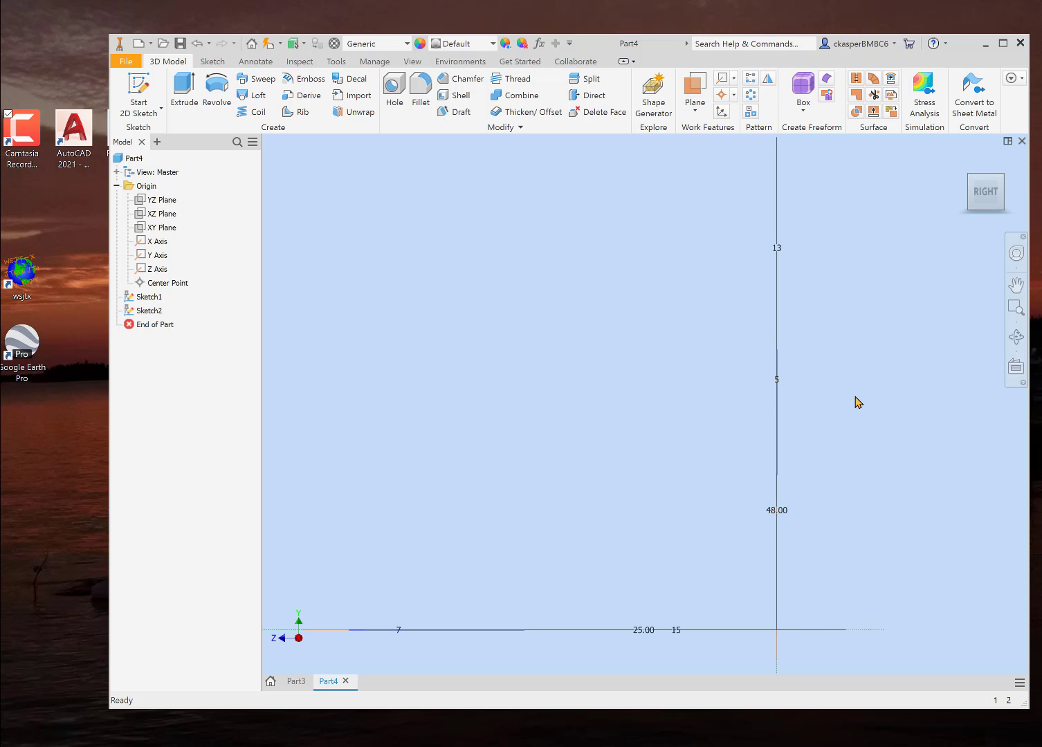
shift+middle_drag(856, 396, 859, 399)
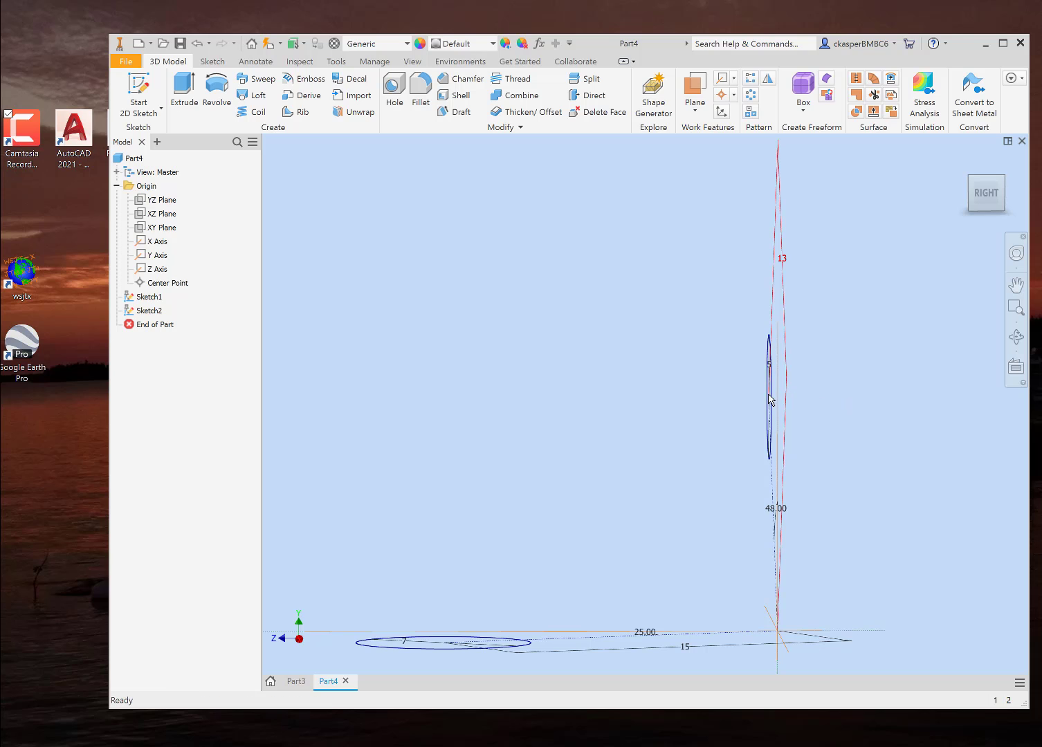
mouse_move(652, 402)
shift+middle_down()
mouse_move(640, 363)
mouse_move(631, 367)
shift+middle_up()
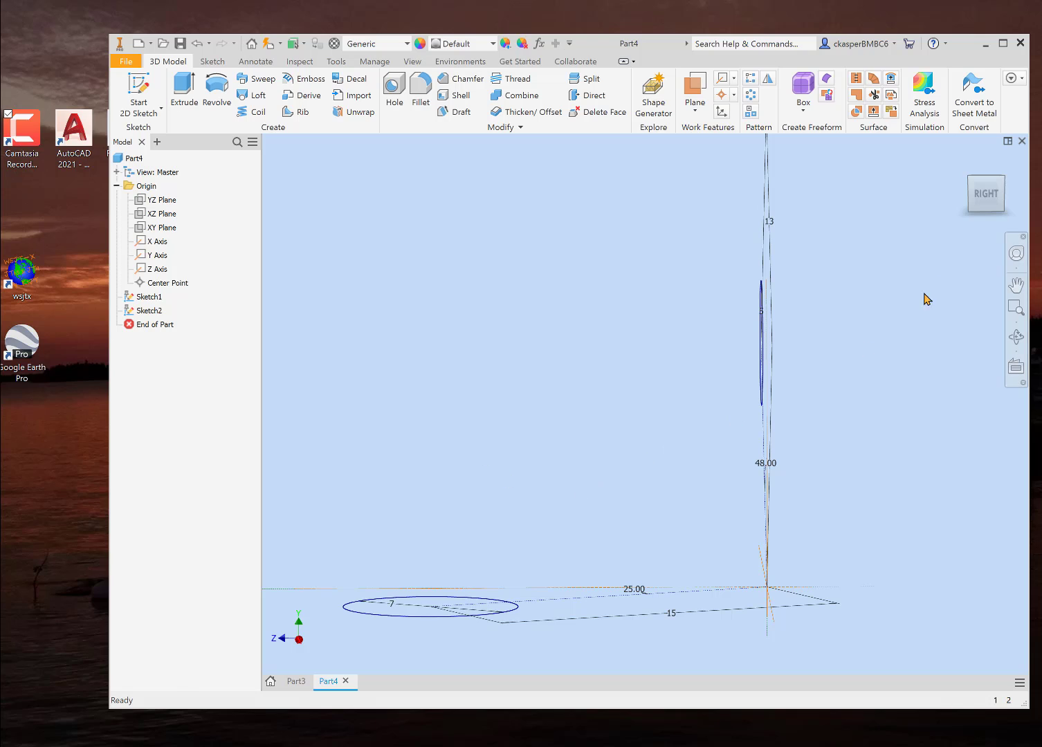
click(986, 194)
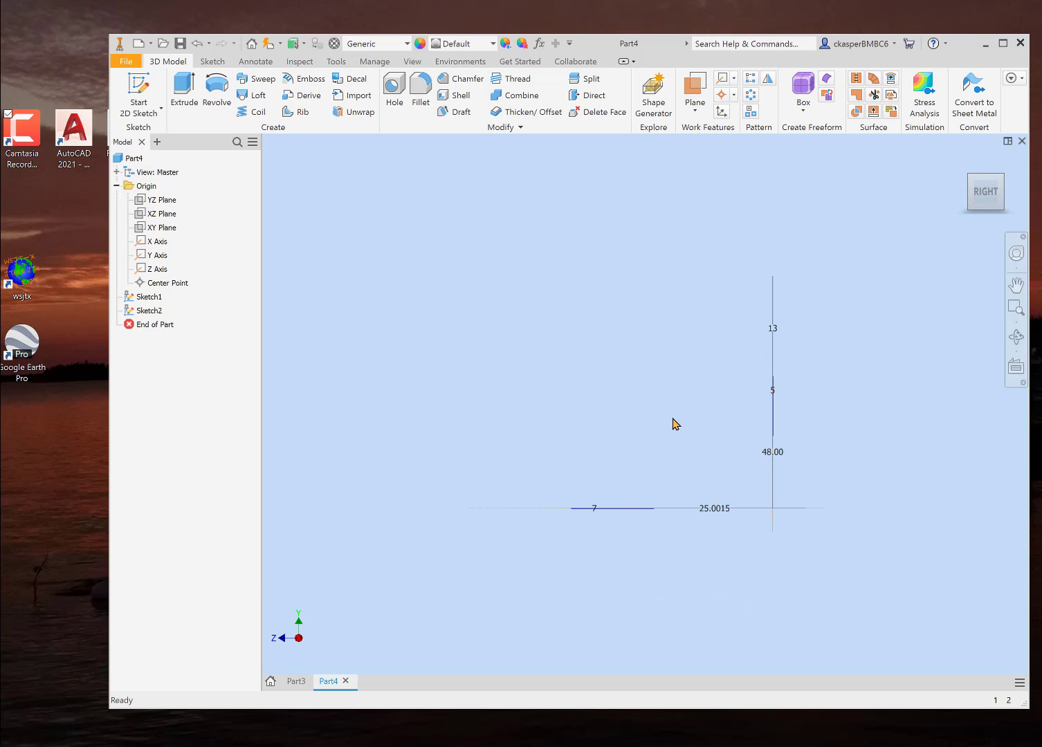
scroll(701, 461, up, 3)
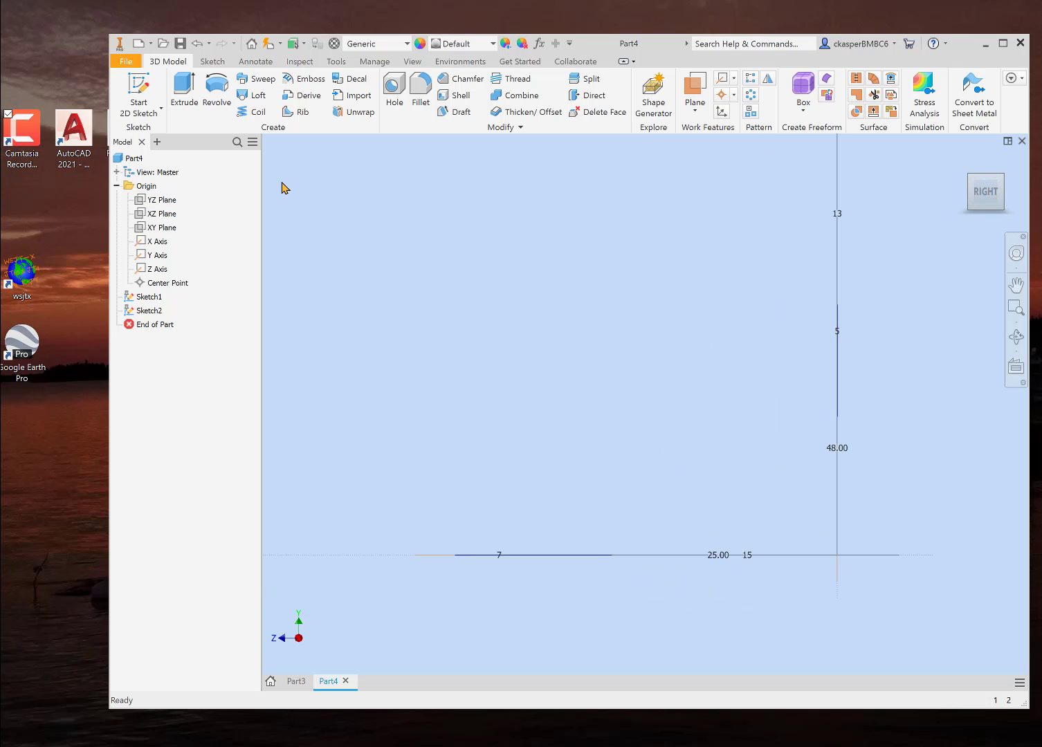
In a new 3D sketch, draw a roughly 5 mm line perpendicular from the 7 mm circle's centre
click(150, 116)
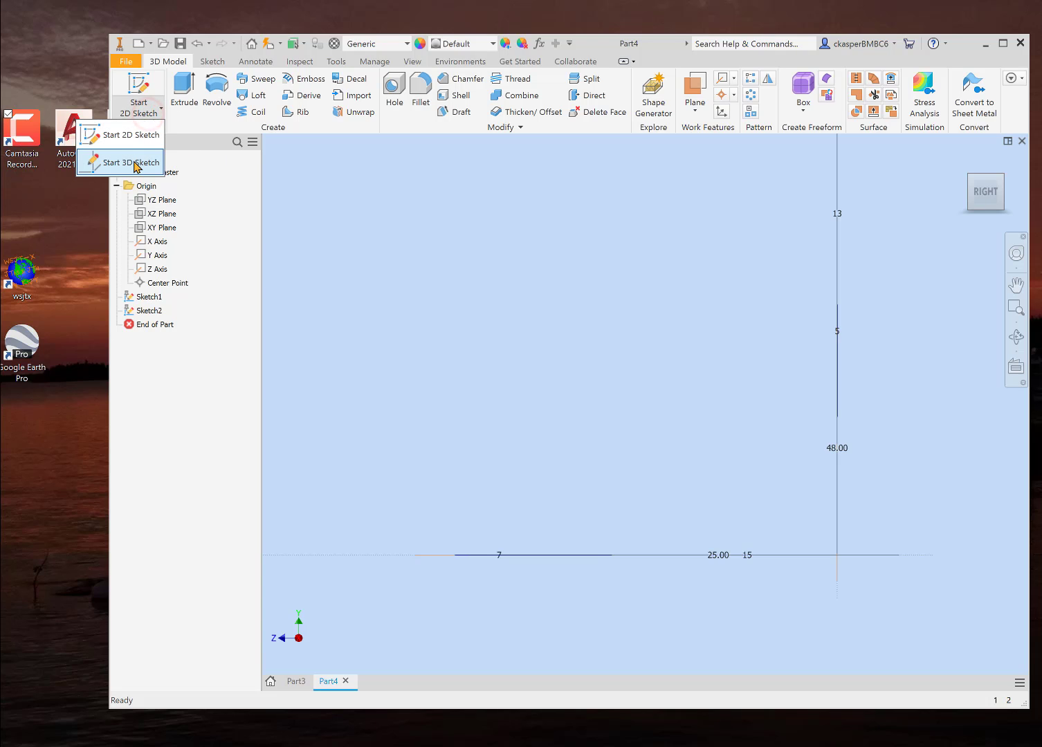
click(135, 165)
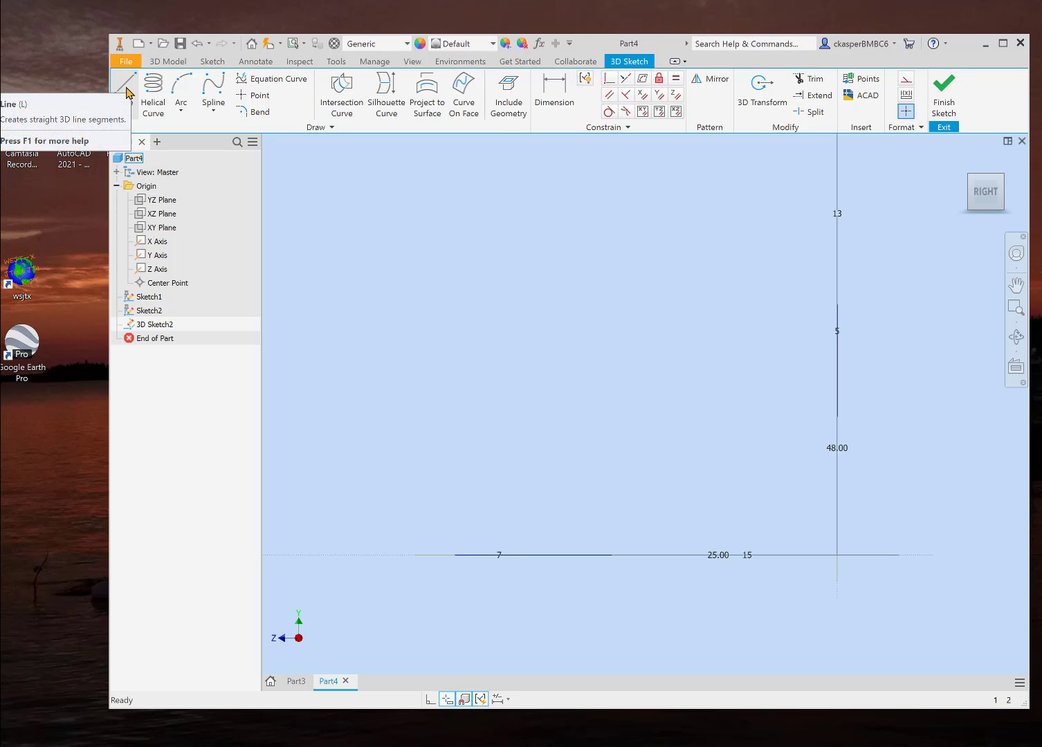
click(126, 92)
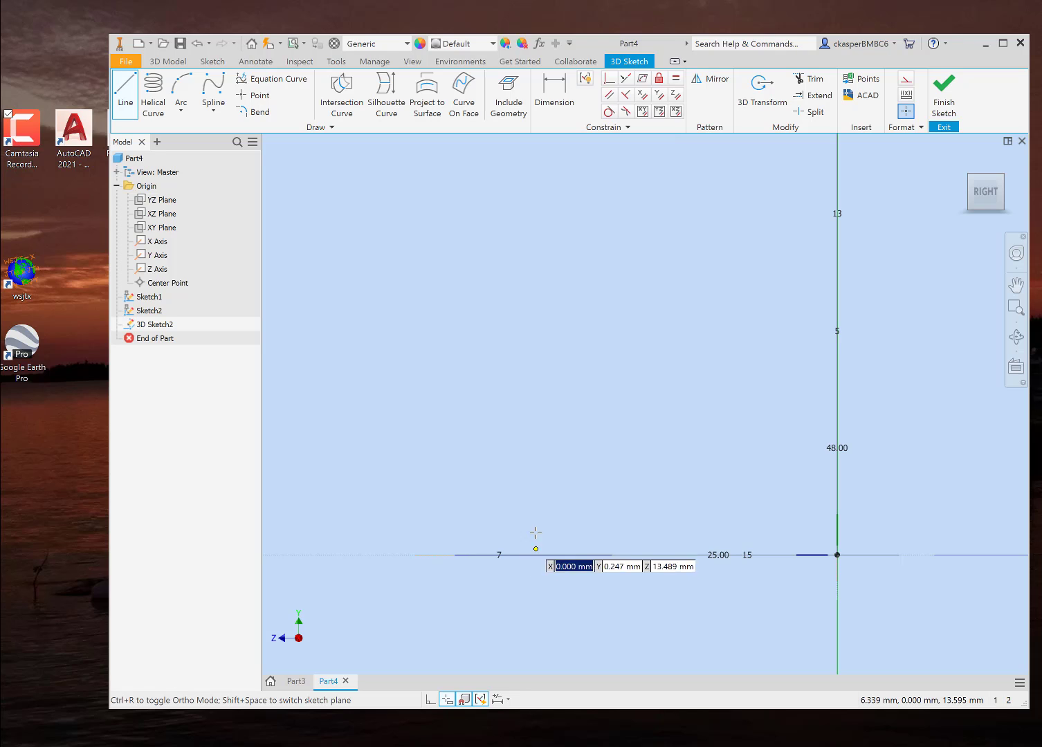
shift+middle_drag(533, 419, 548, 428)
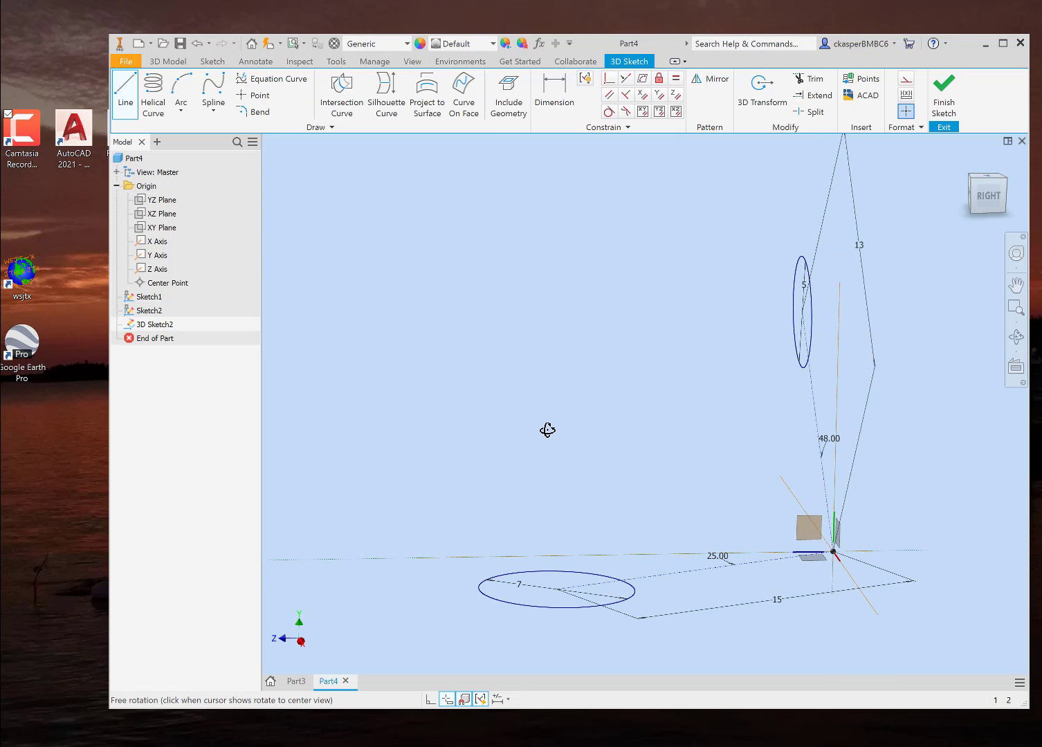
click(557, 589)
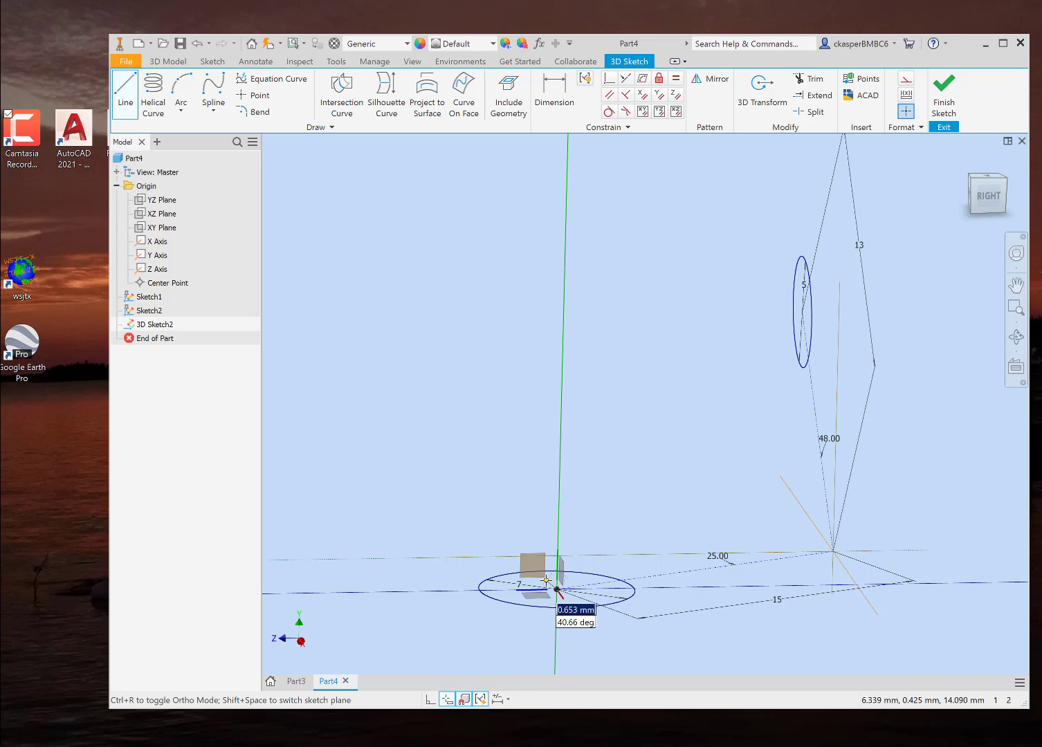
click(558, 587)
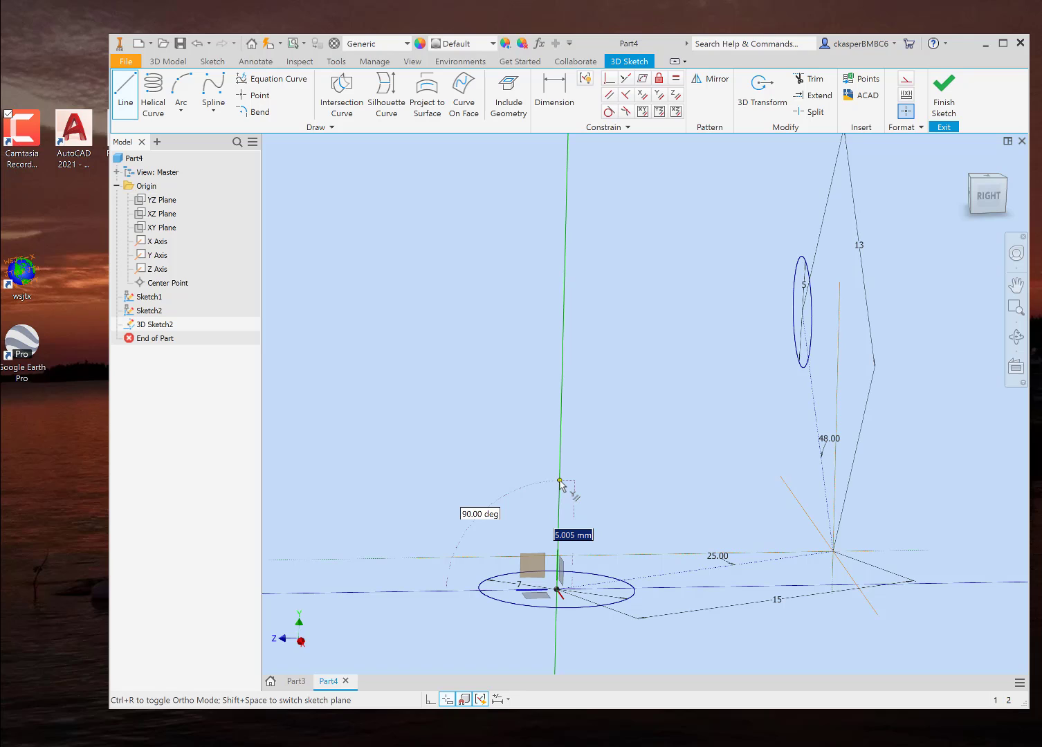
click(560, 481)
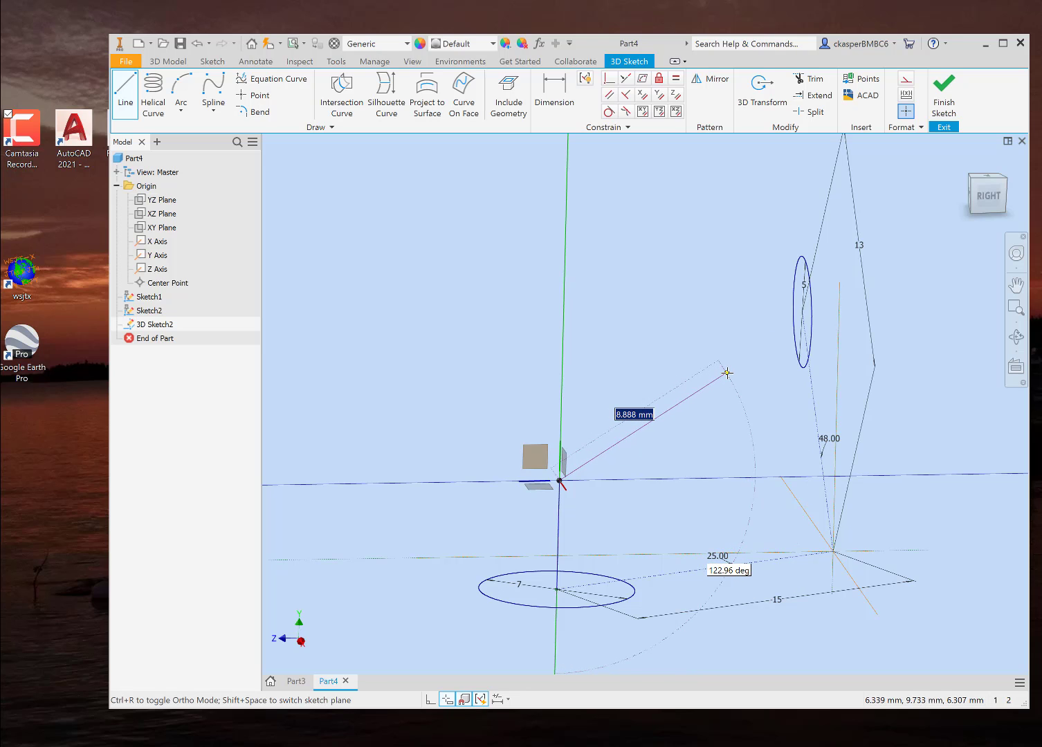
key(Escape)
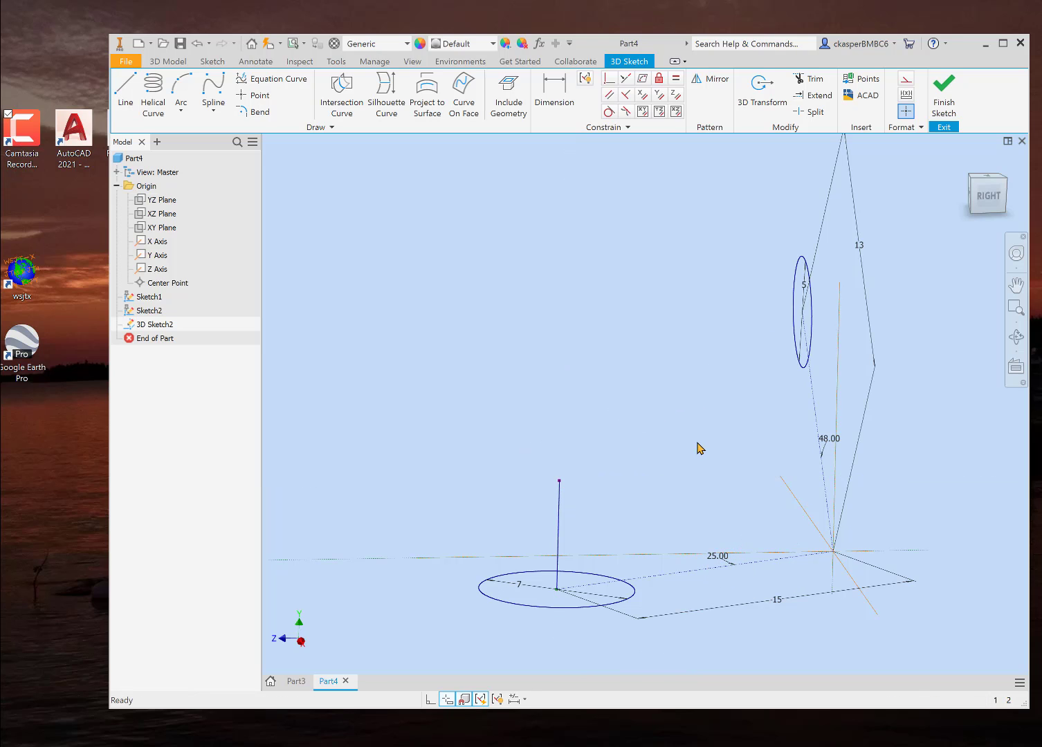
mouse_move(698, 449)
shift+middle_down()
mouse_move(688, 451)
mouse_move(763, 456)
mouse_move(694, 451)
shift+middle_up()
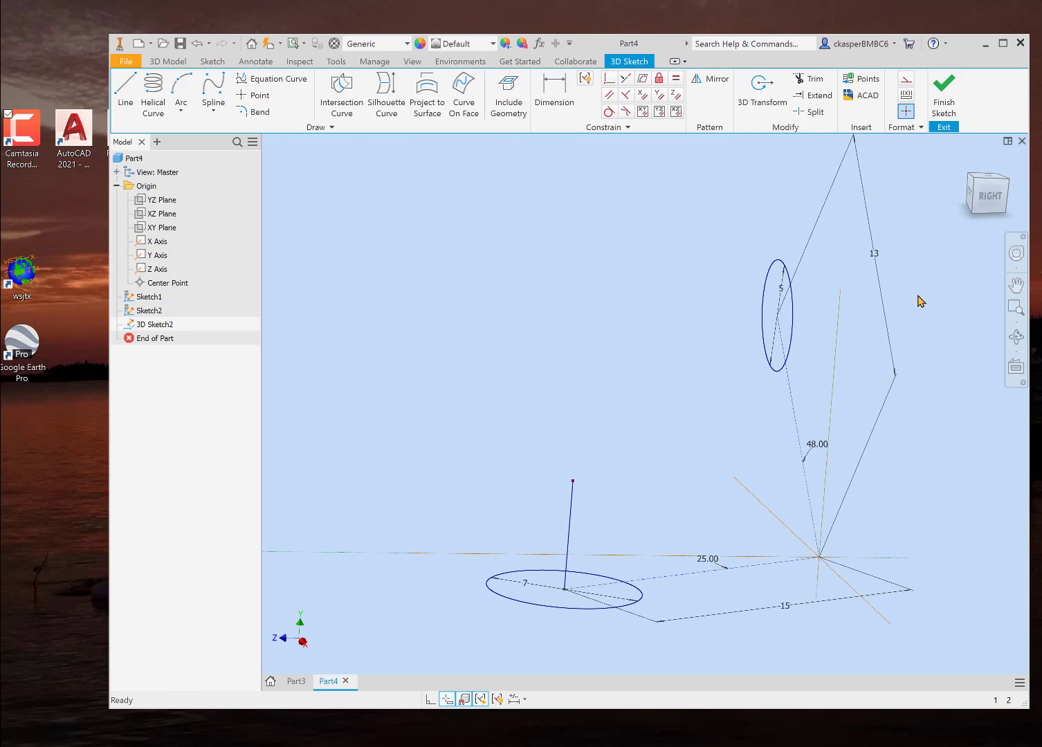
Draw a roughly 5 mm 3D line perpendicular from the 5 mm circle's centre
click(990, 197)
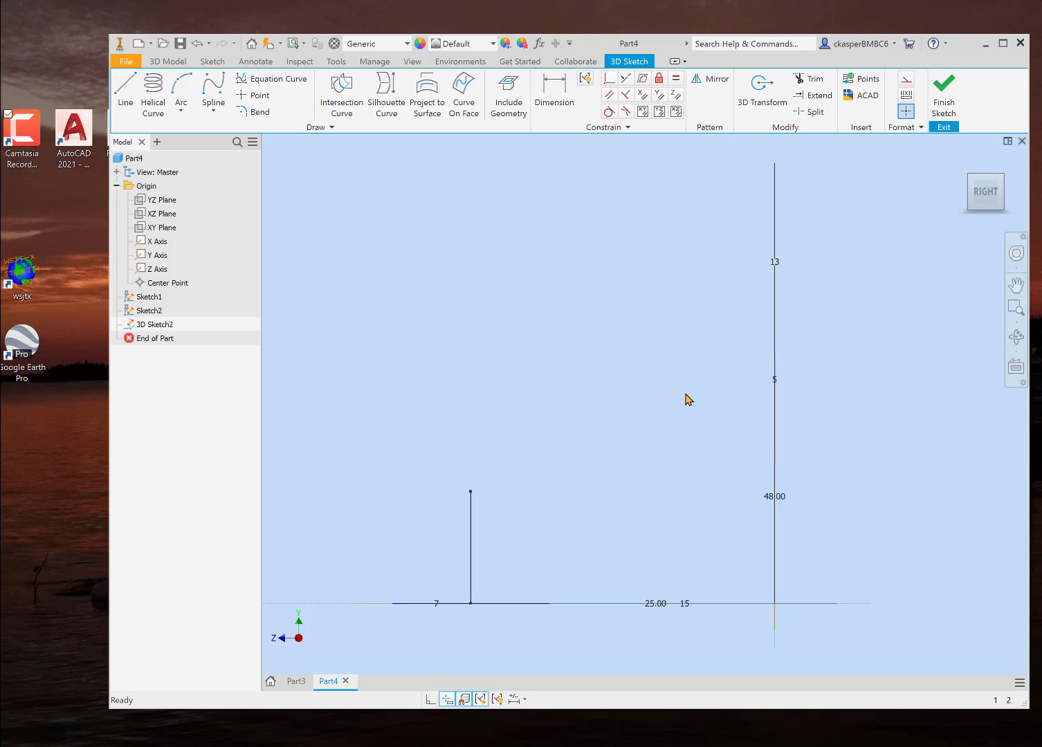
click(125, 93)
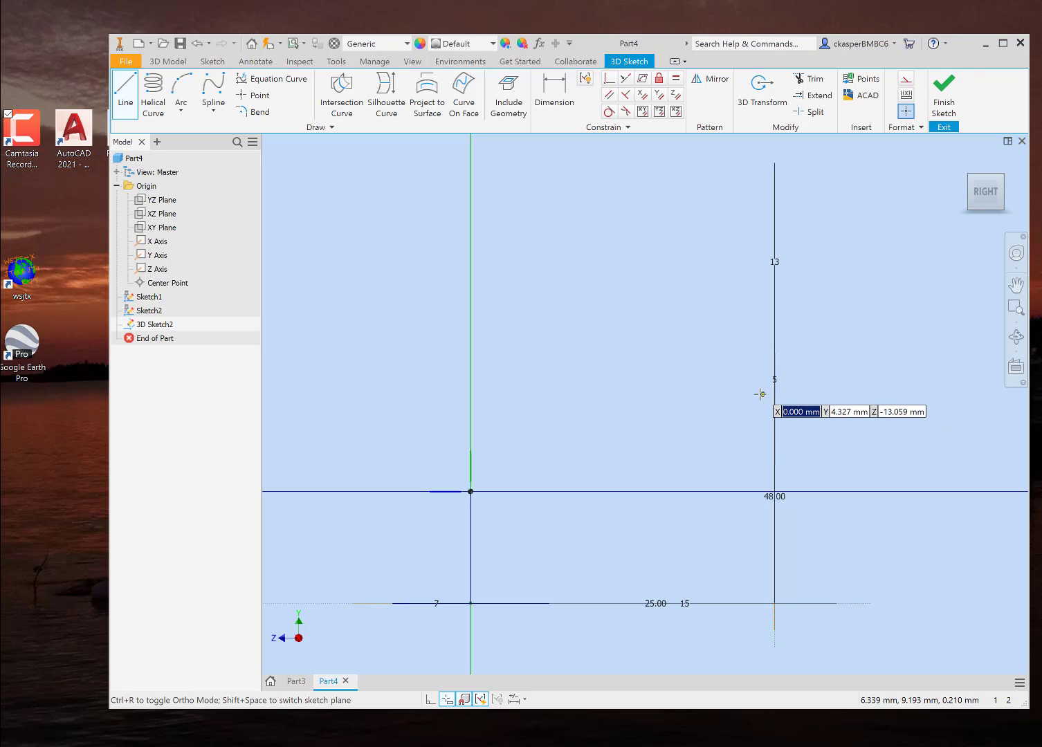
shift+middle_drag(710, 388, 727, 391)
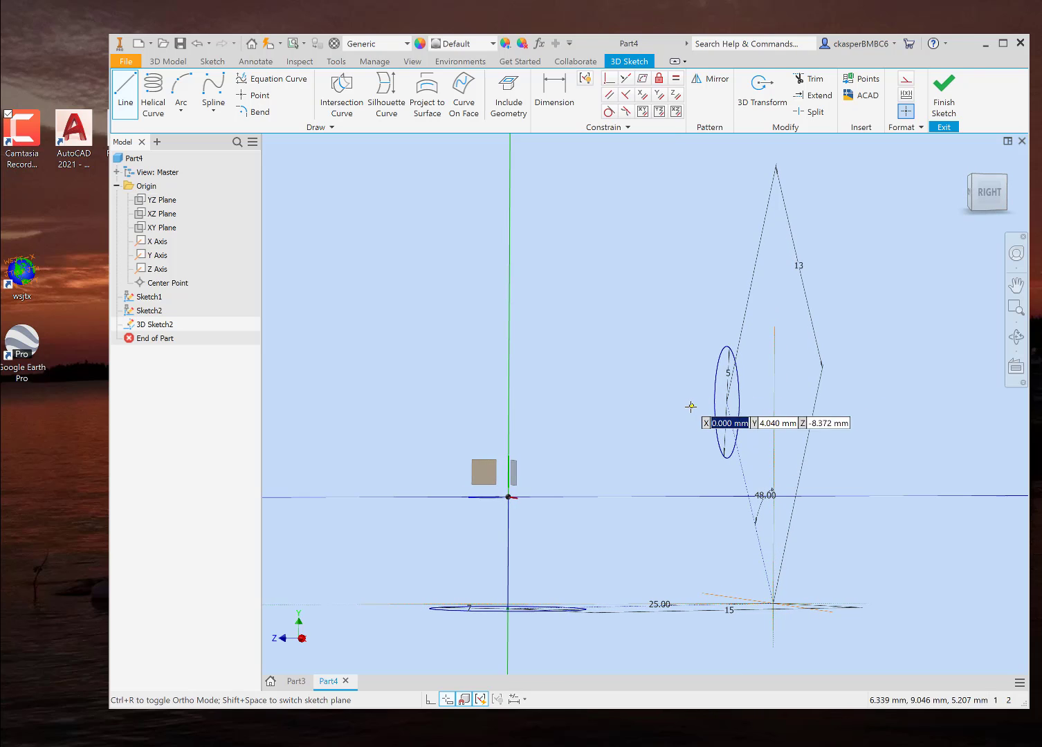
click(726, 402)
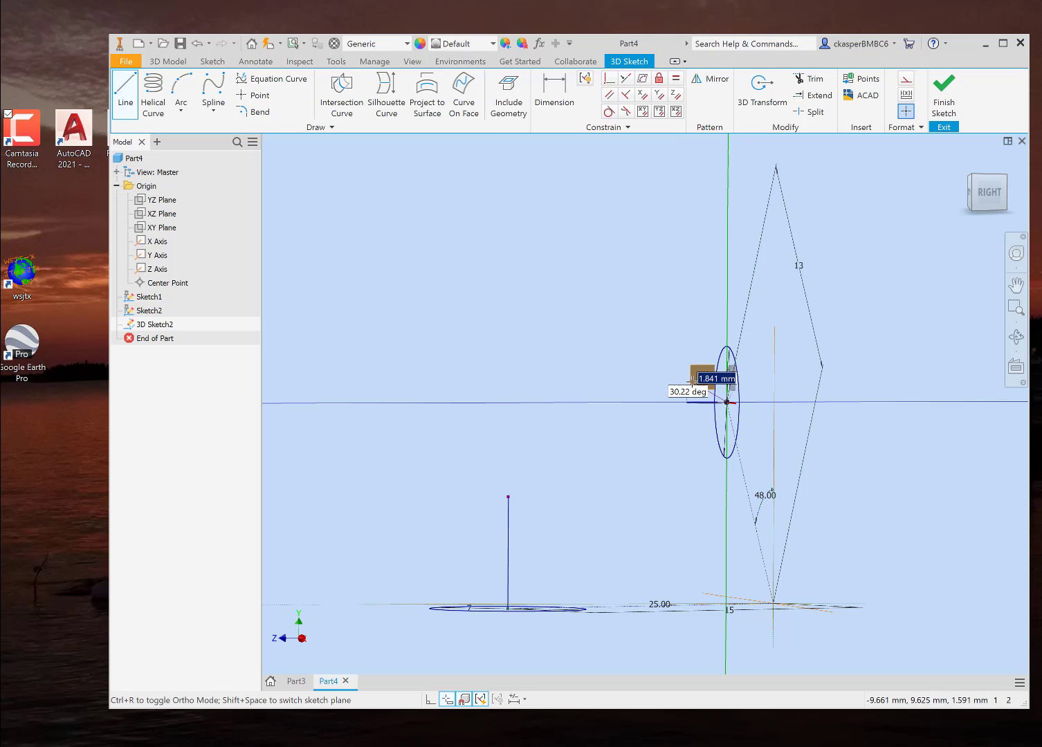
shift+middle_drag(692, 380, 697, 362)
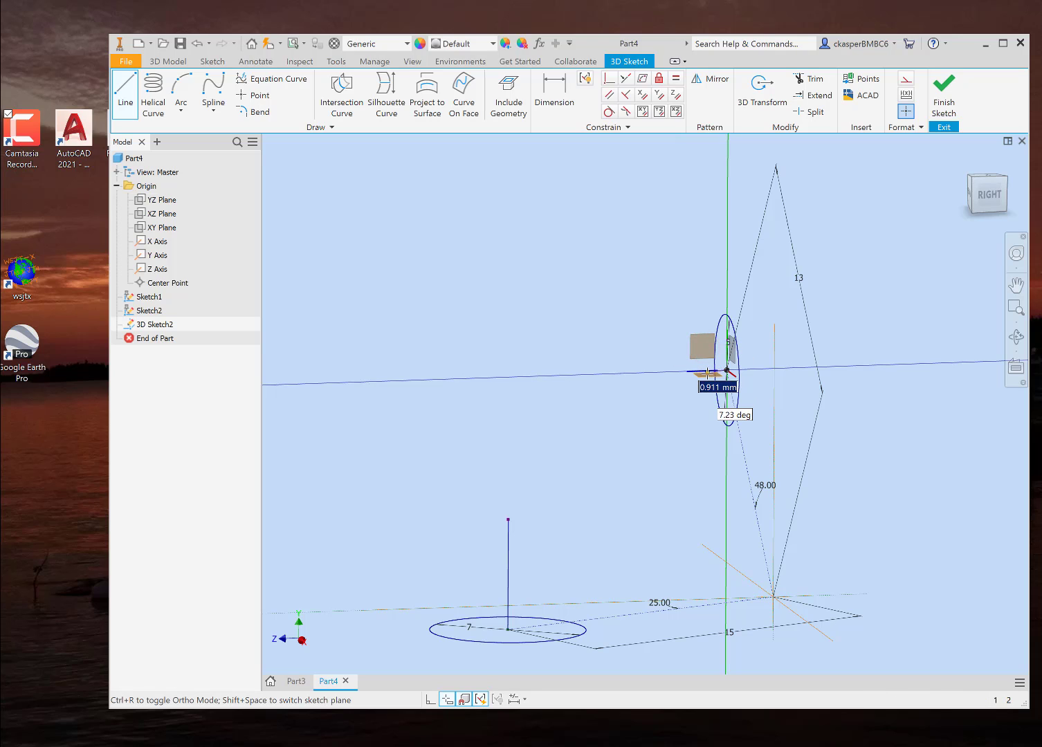
click(704, 373)
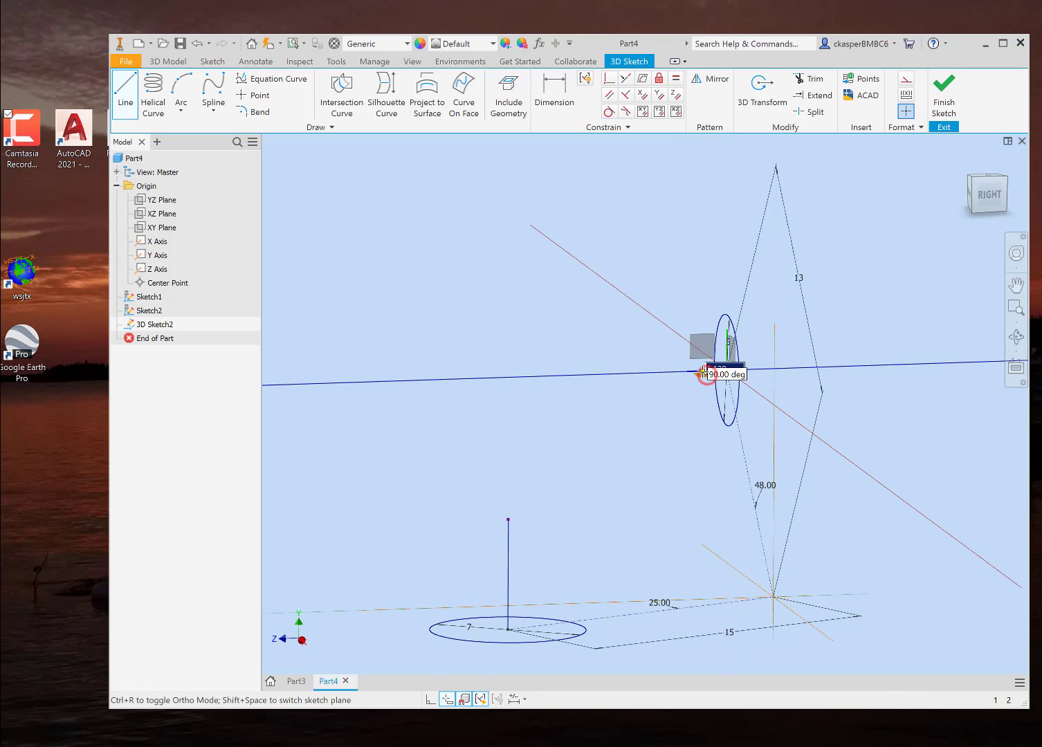
click(617, 374)
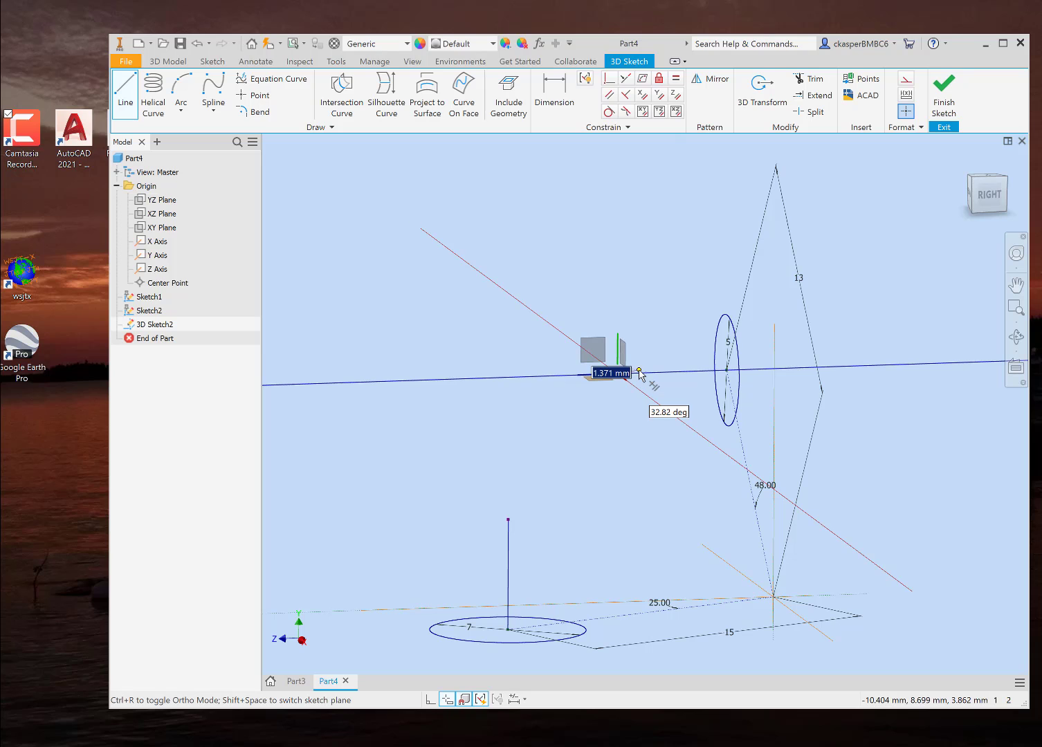
key(Escape)
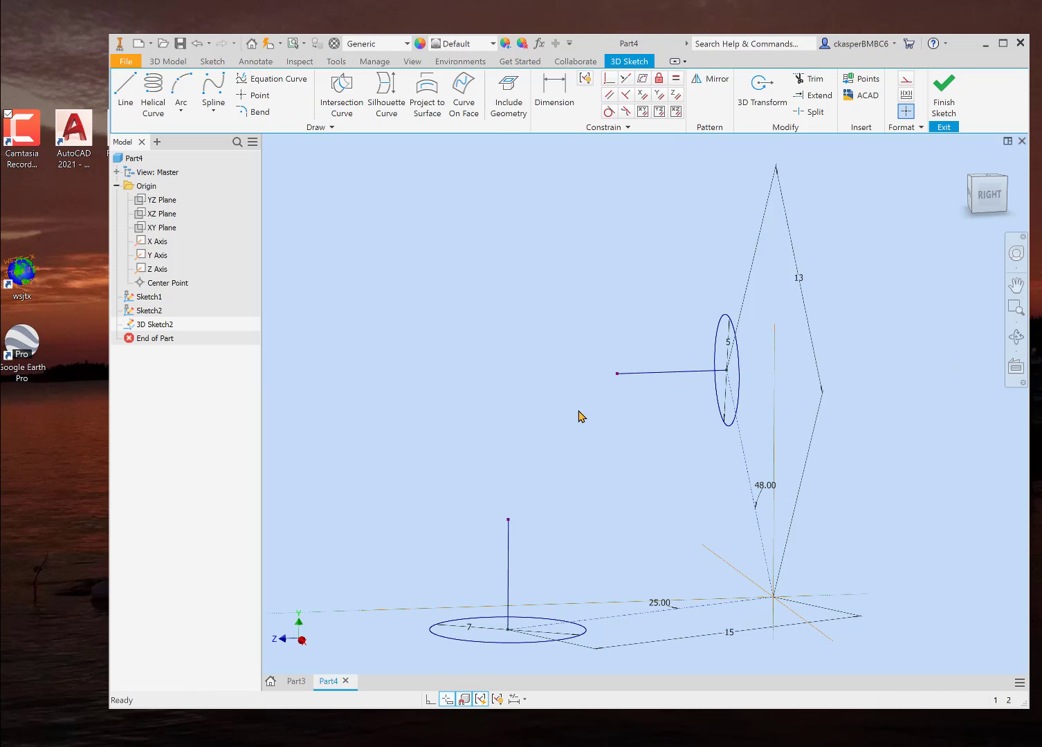
Draw a 3D line joining the vertical segment's top to the short stub's free end
mouse_move(580, 415)
shift+middle_down()
mouse_move(631, 414)
mouse_move(624, 412)
shift+middle_up()
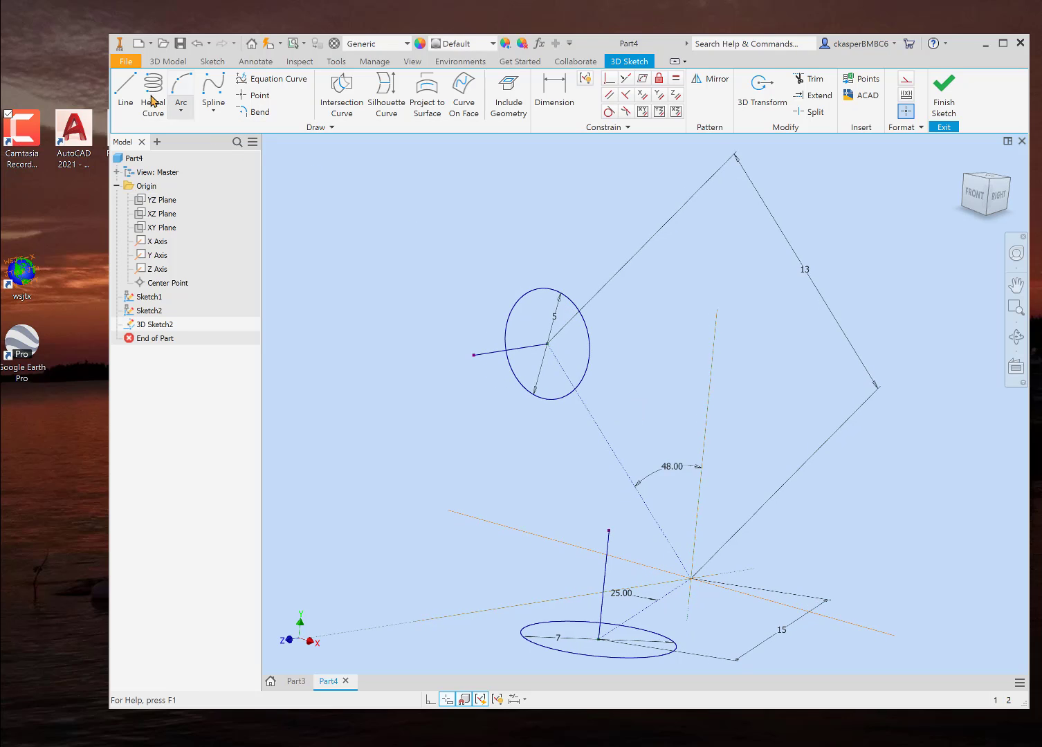
click(125, 88)
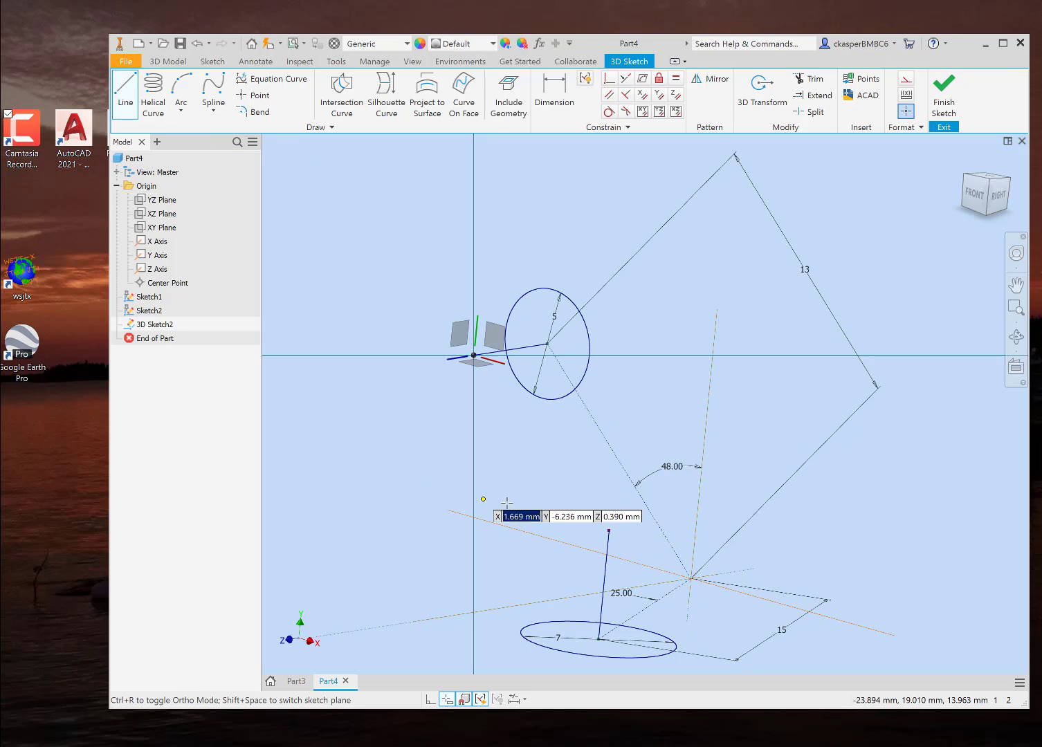
click(608, 530)
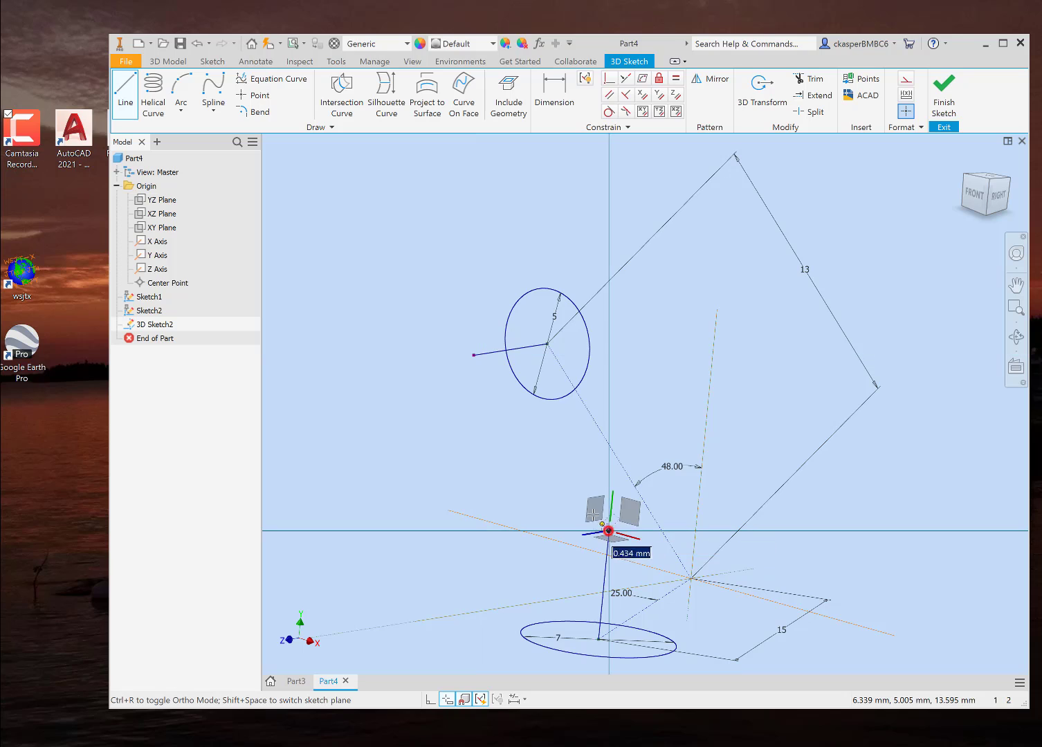
click(474, 356)
key(Escape)
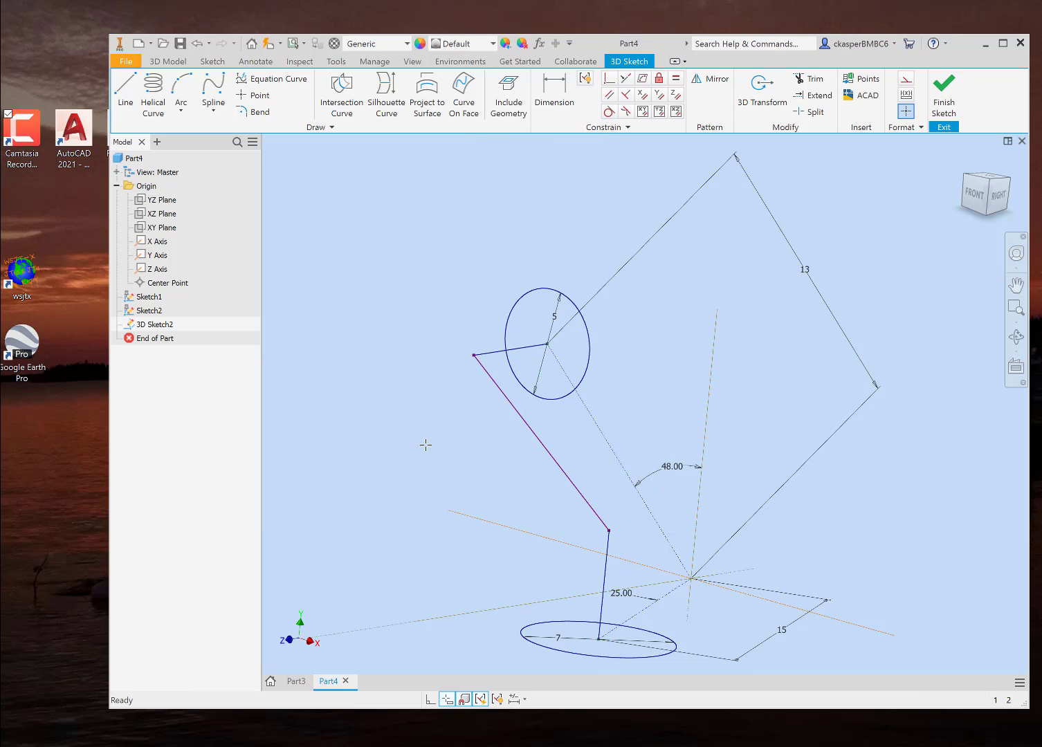
shift+middle_drag(433, 453, 420, 456)
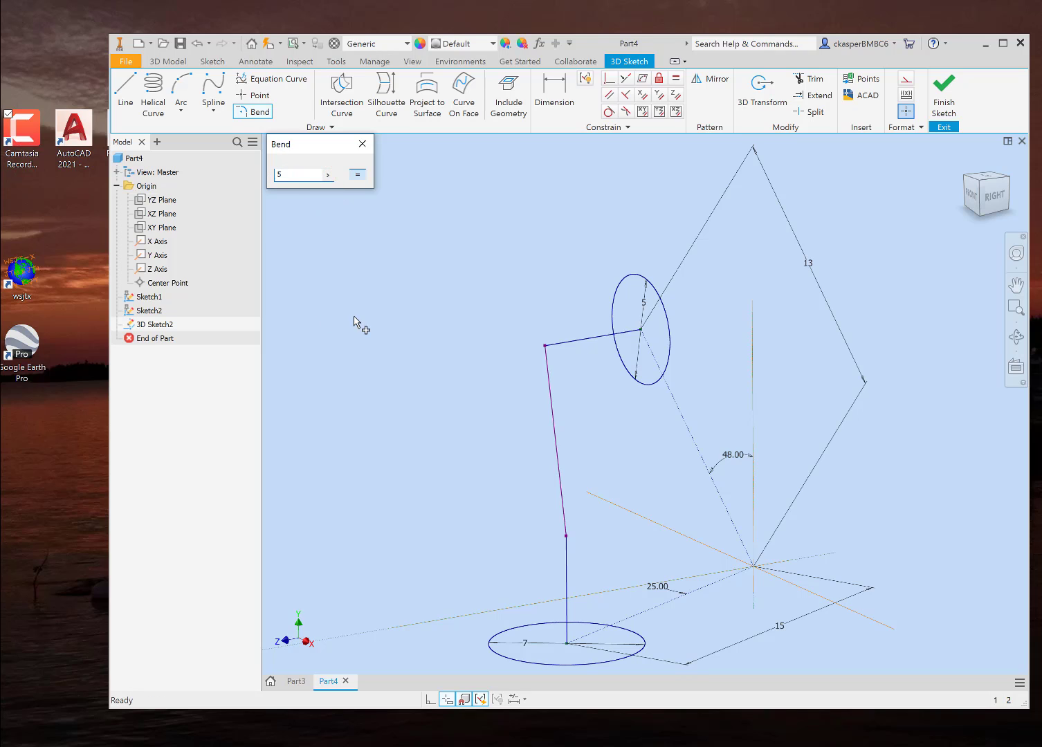
Add radius 5 bends at the upper and lower corners of the center-line path
click(583, 340)
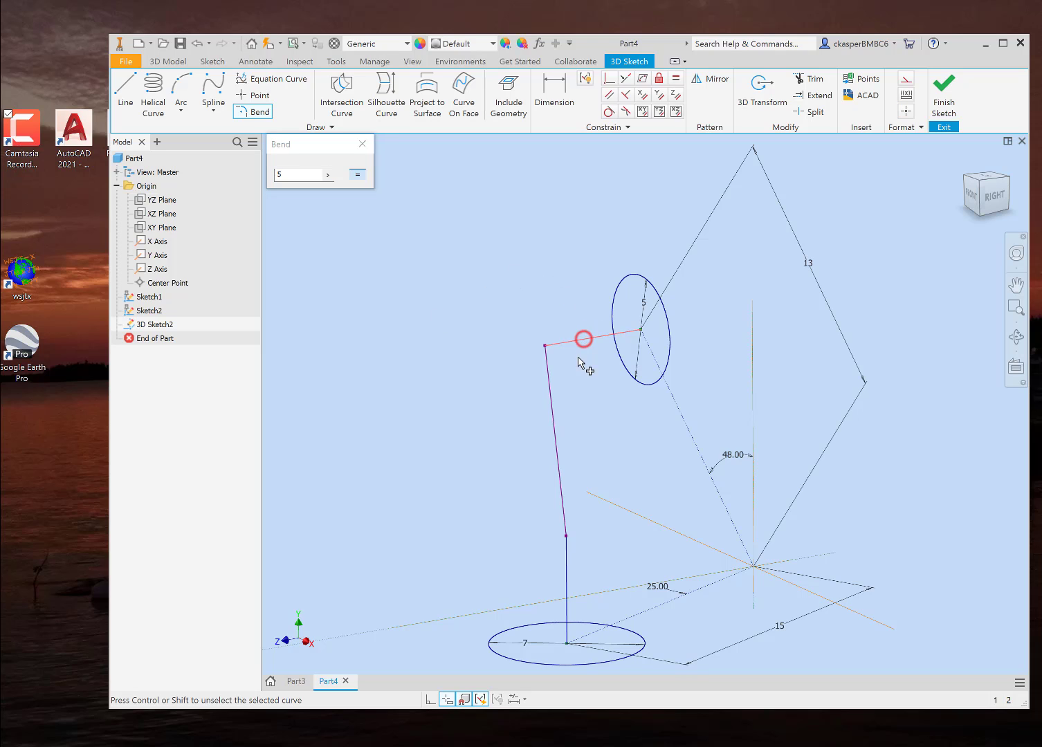
click(548, 381)
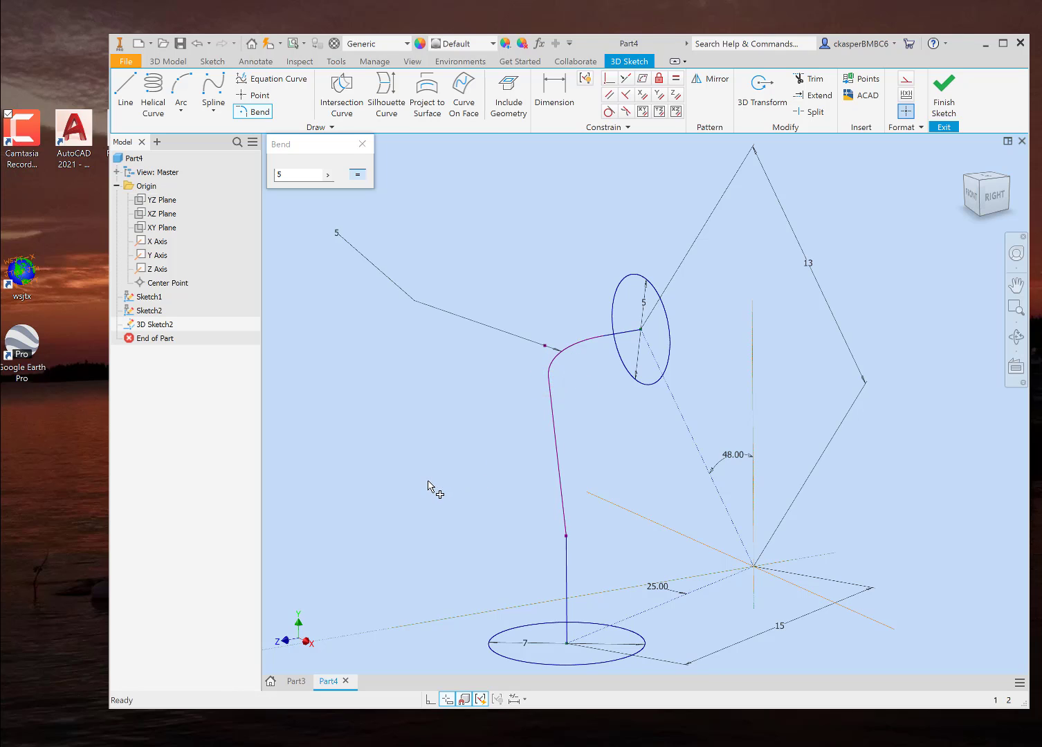
mouse_move(409, 484)
shift+middle_down()
mouse_move(463, 482)
mouse_move(487, 510)
shift+middle_up()
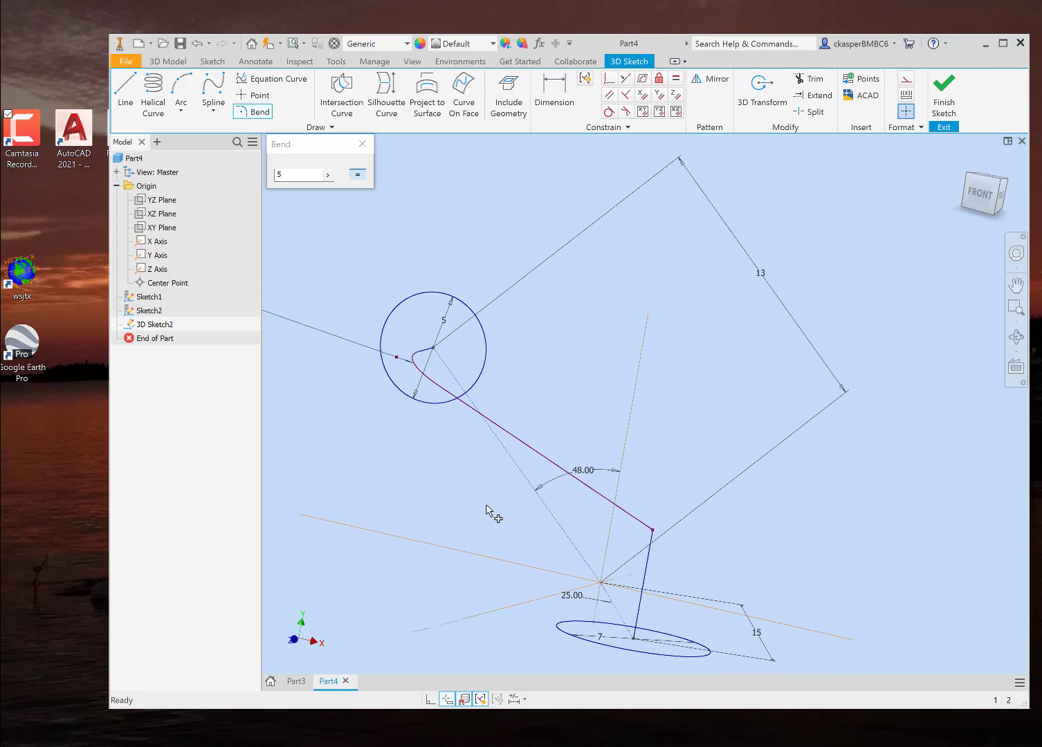
click(649, 559)
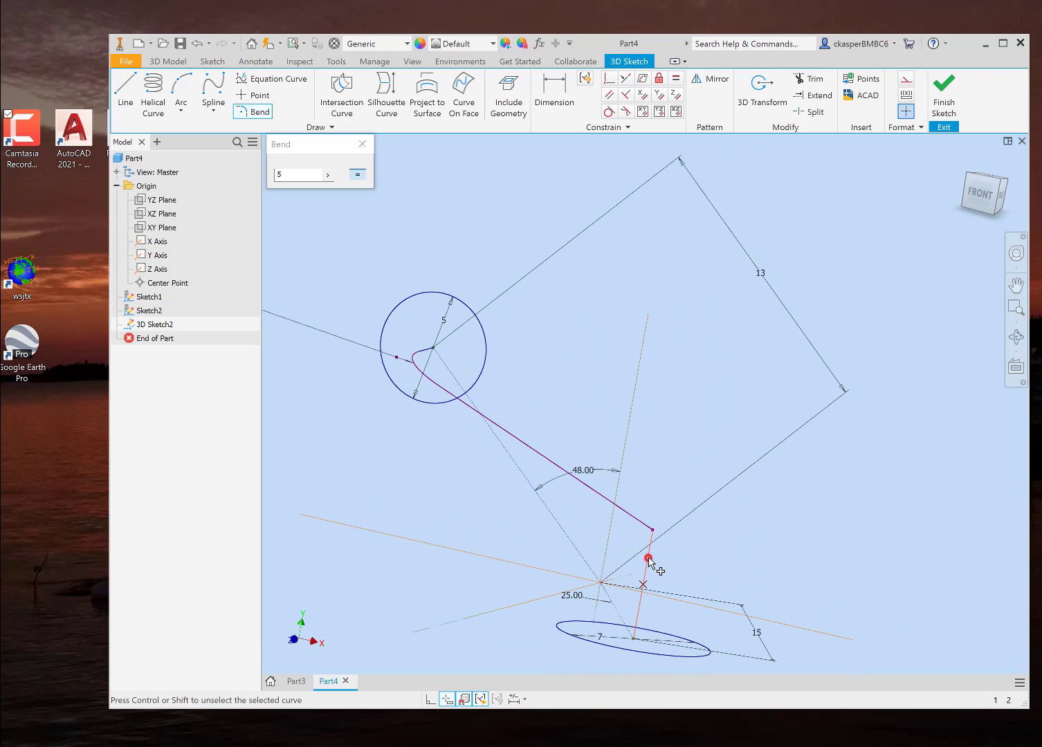
click(630, 515)
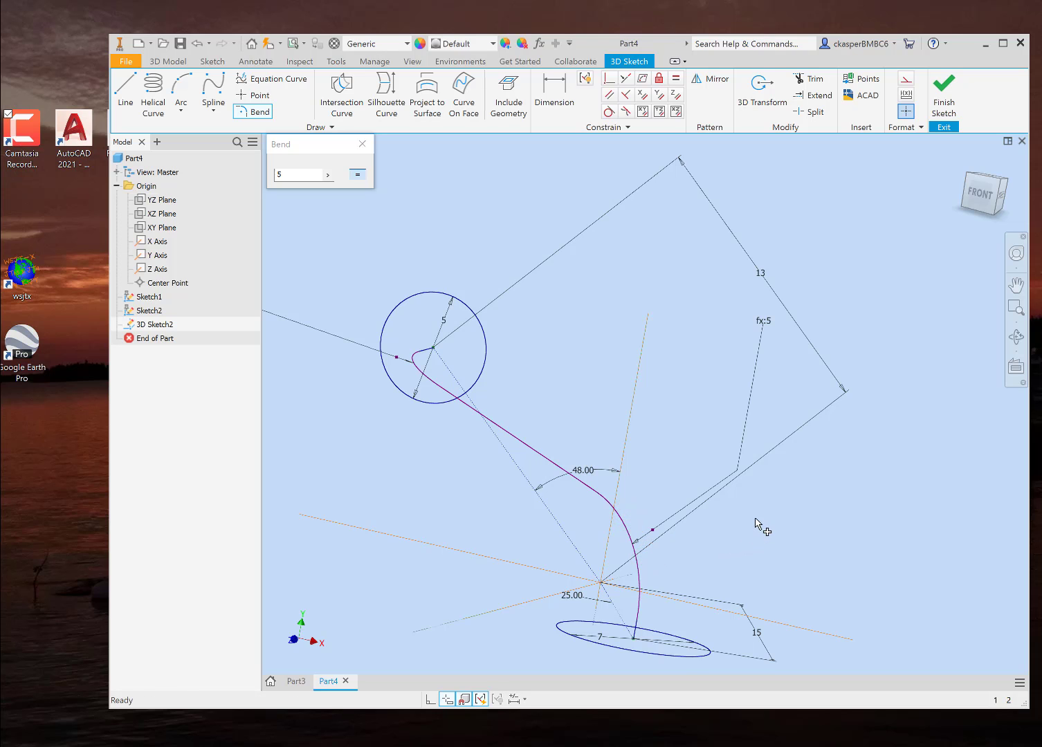
mouse_move(761, 529)
shift+middle_down()
mouse_move(712, 533)
mouse_move(696, 522)
shift+middle_up()
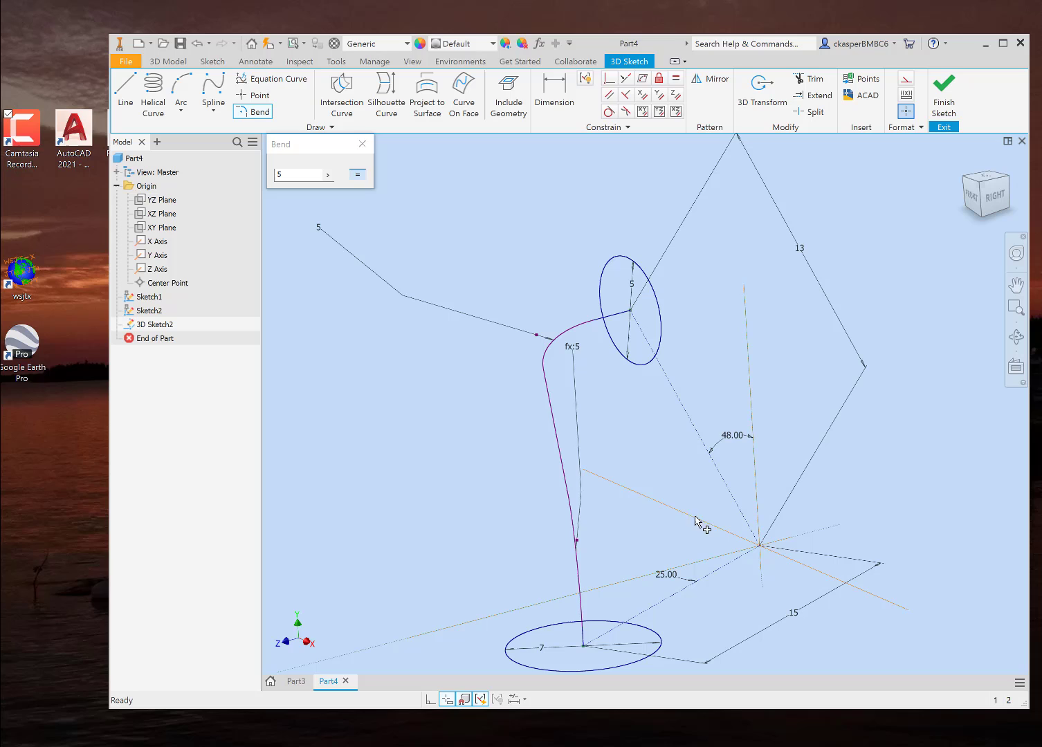
Finish the 3D sketch and return to the part model
click(945, 98)
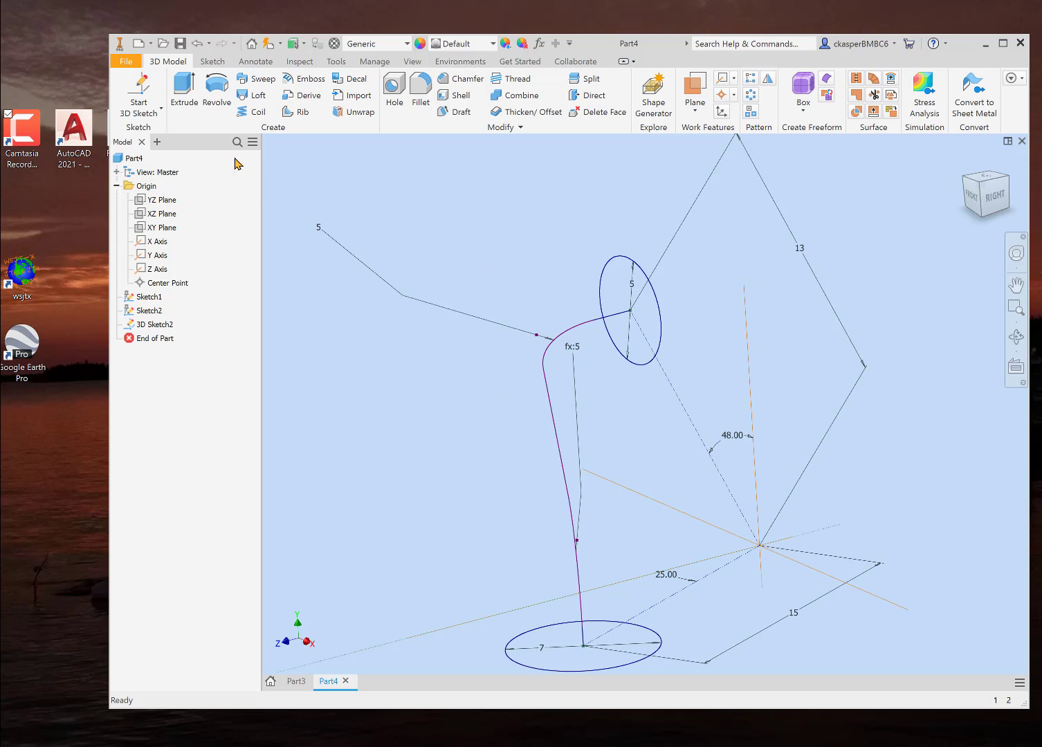
click(160, 108)
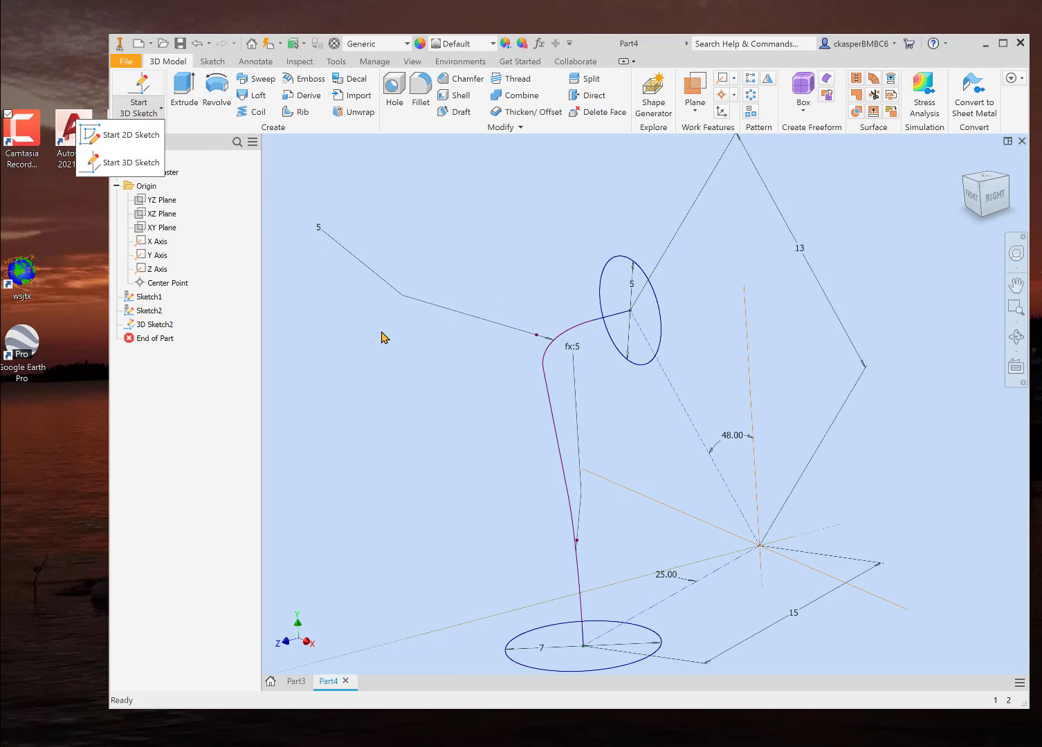
click(388, 360)
mouse_move(447, 405)
shift+middle_down()
mouse_move(427, 396)
mouse_move(435, 365)
shift+middle_up()
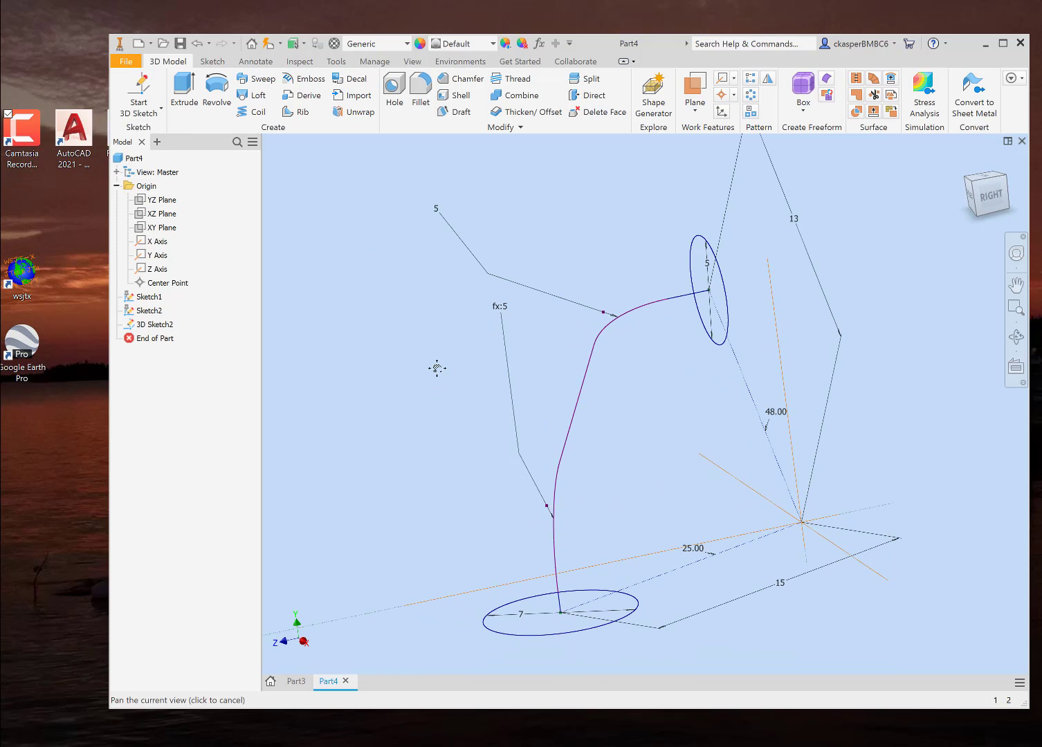
Set up a loft from the 5 mm to the 7 mm circle along the 3D Sketch2 center line
click(257, 97)
click(355, 205)
click(720, 273)
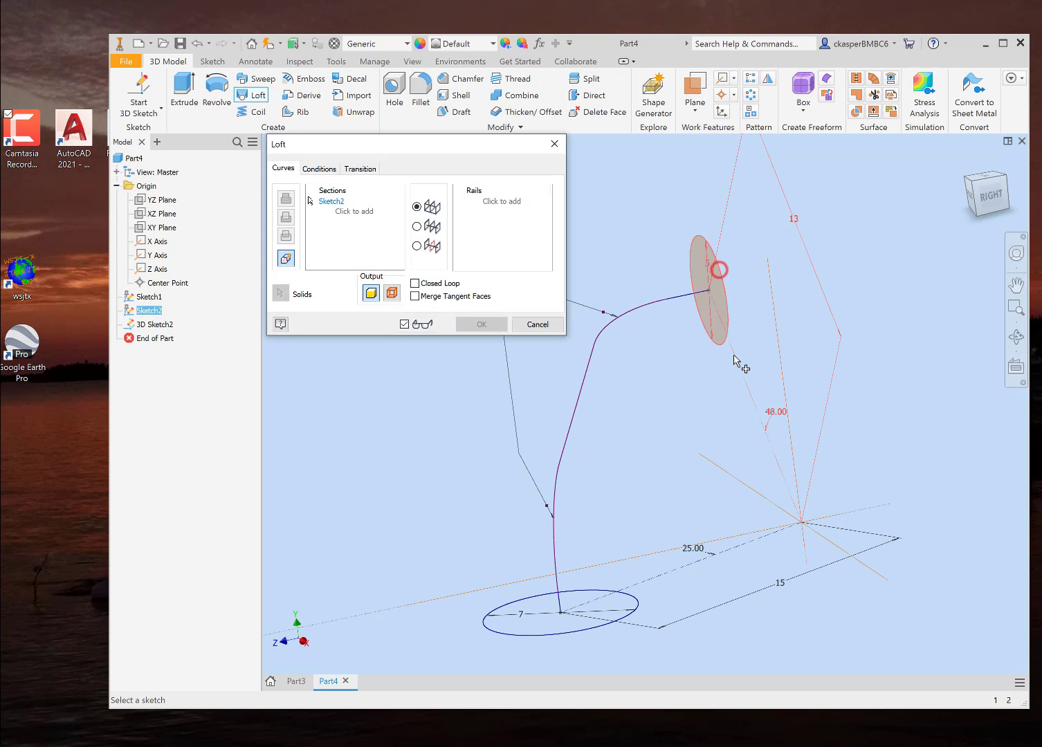
click(585, 632)
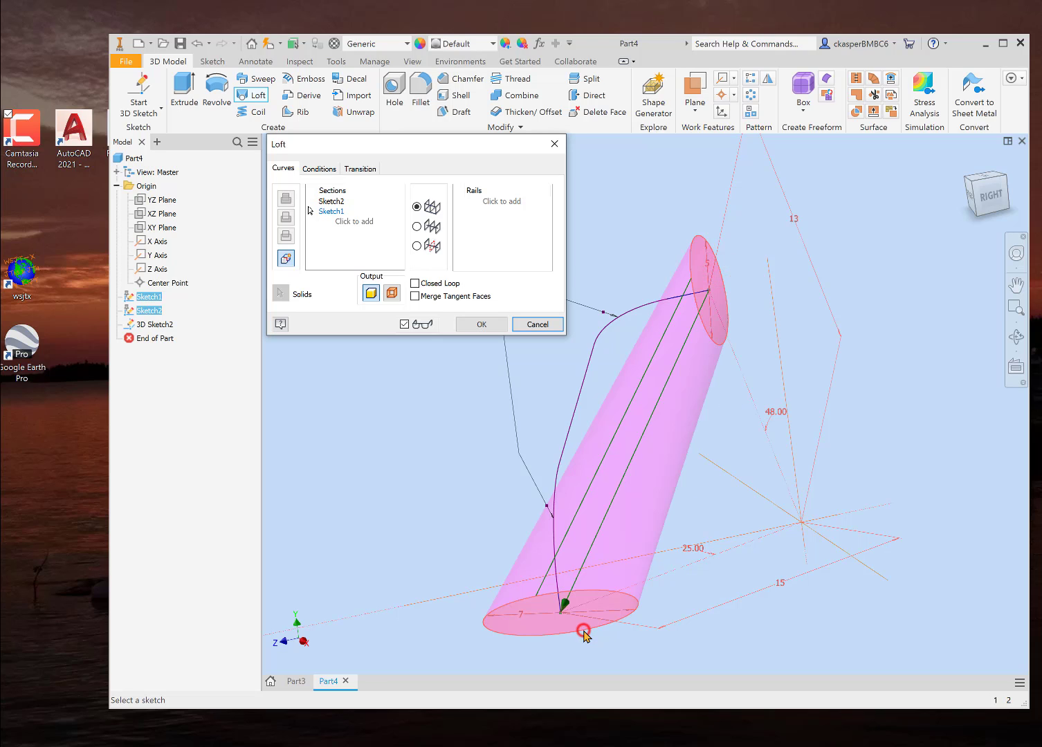
click(429, 228)
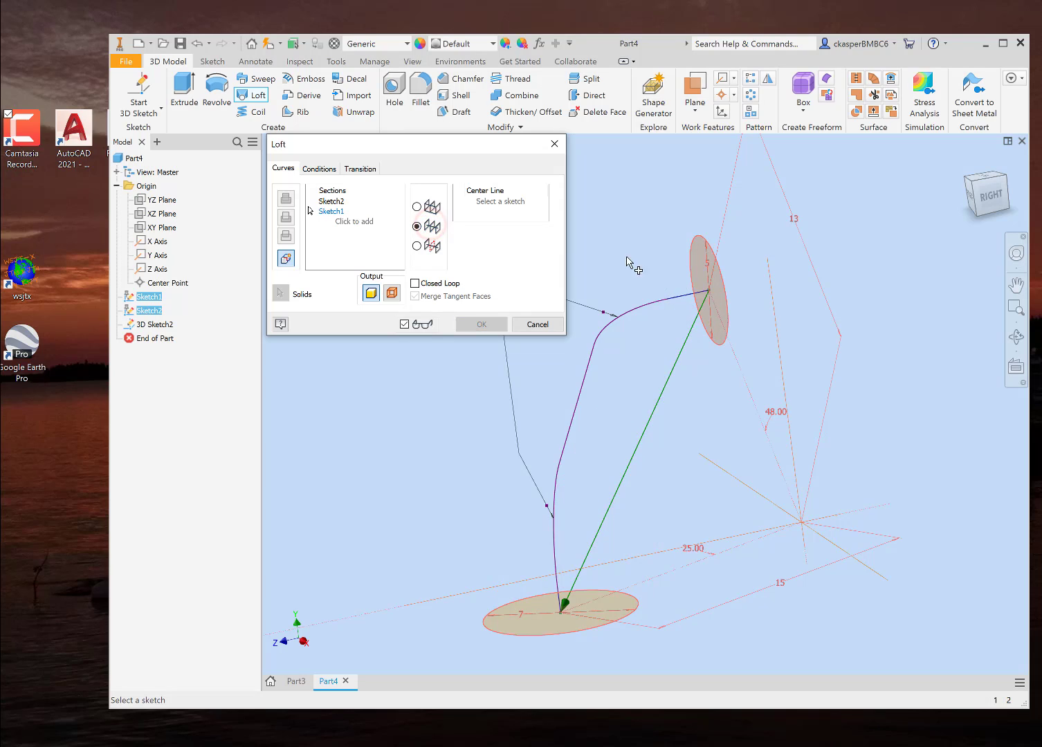
click(659, 300)
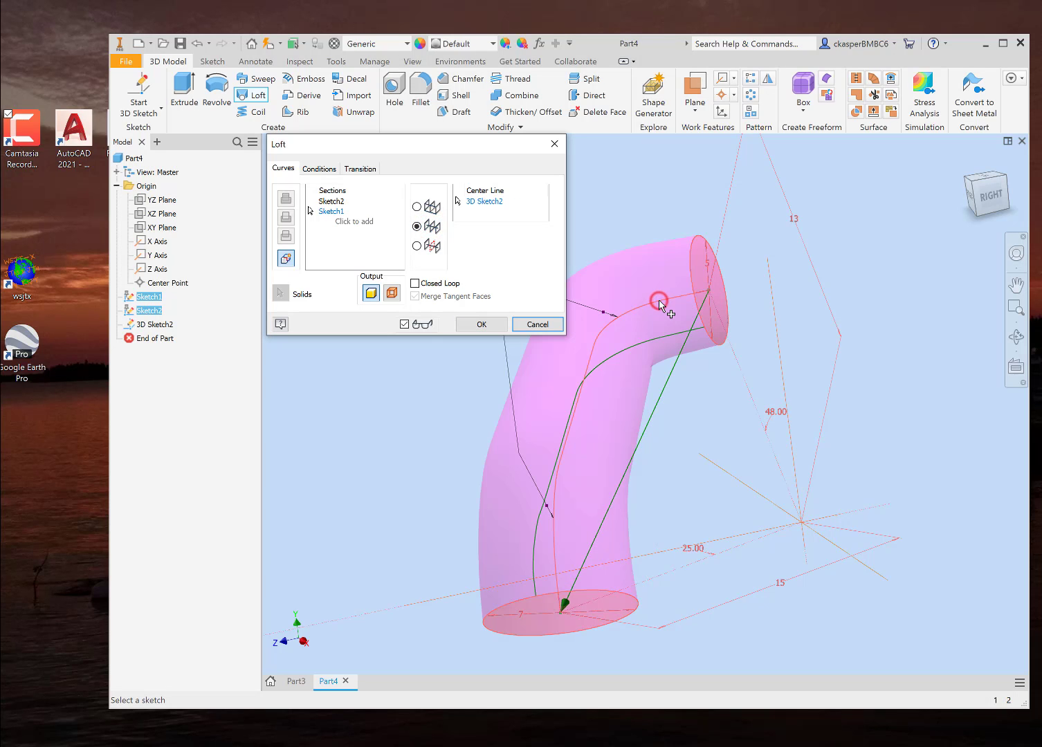
Create the loft, then shell it with 1 mm walls, removing both end faces
click(481, 325)
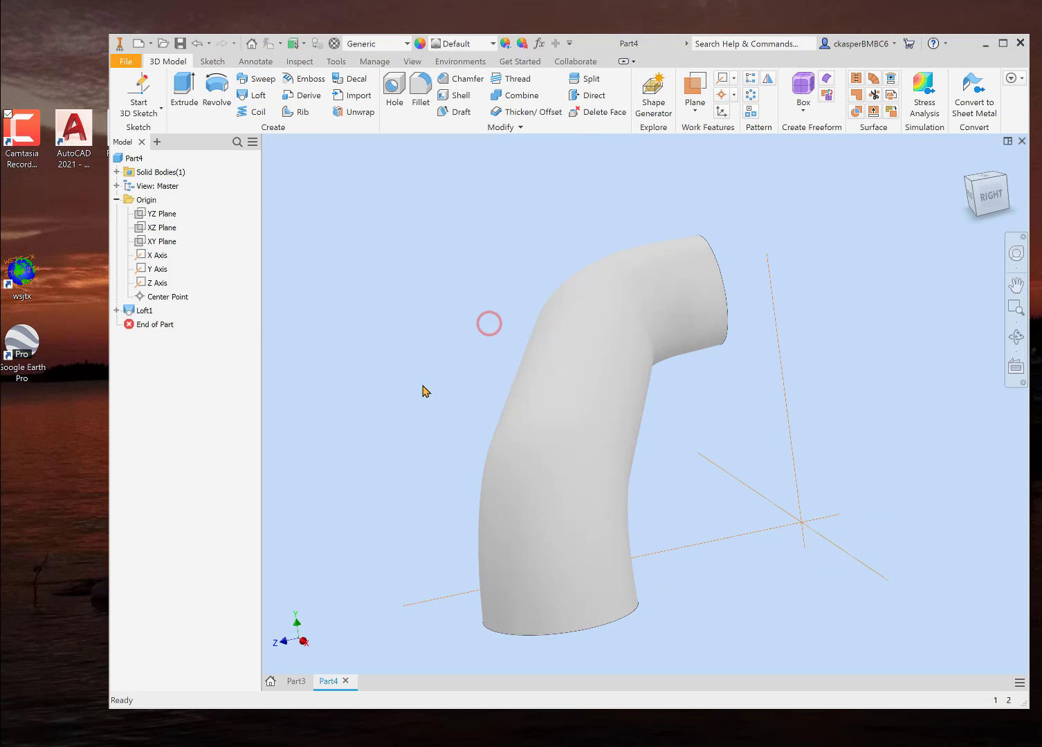
shift+middle_drag(421, 375, 368, 339)
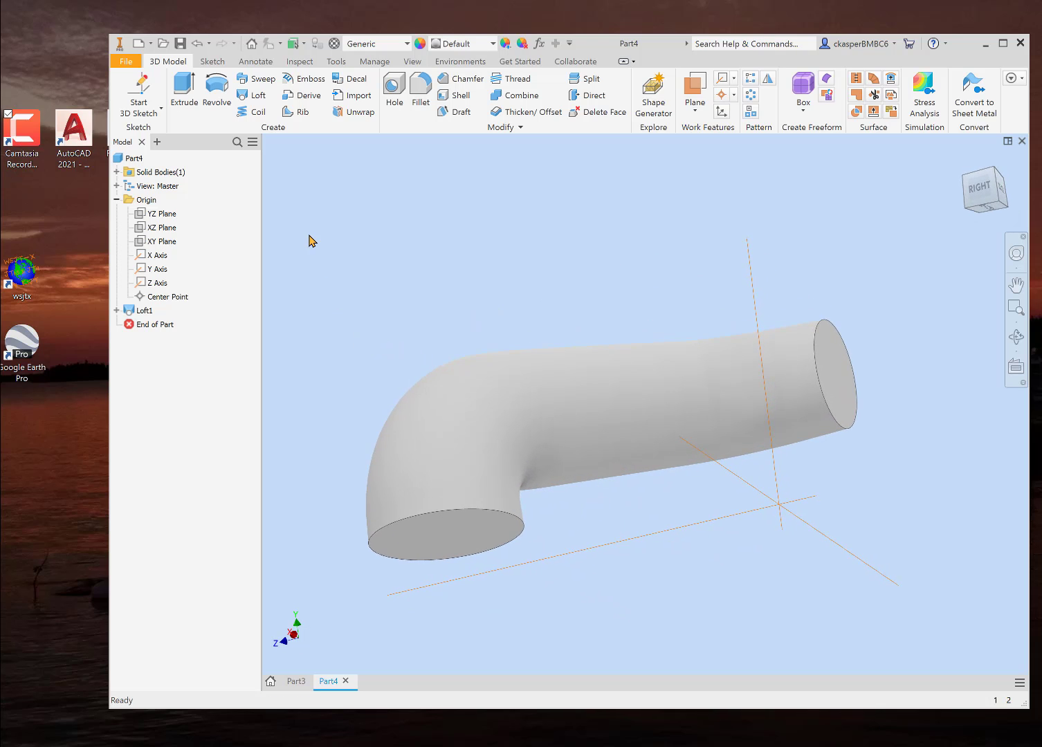
click(458, 95)
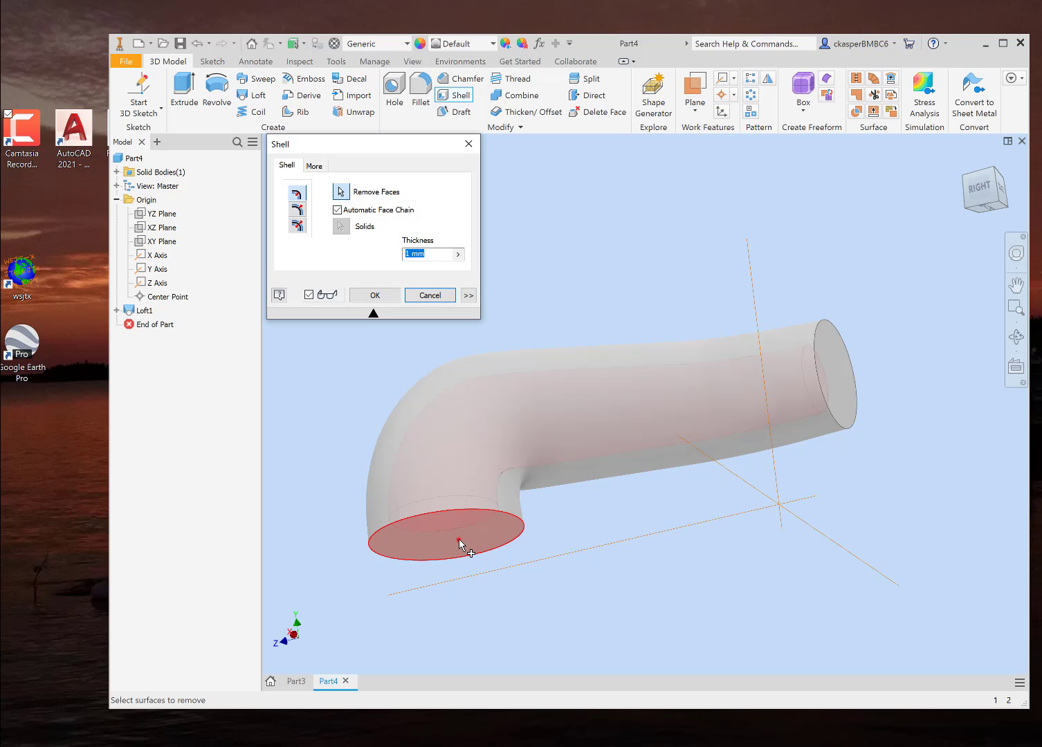
click(464, 544)
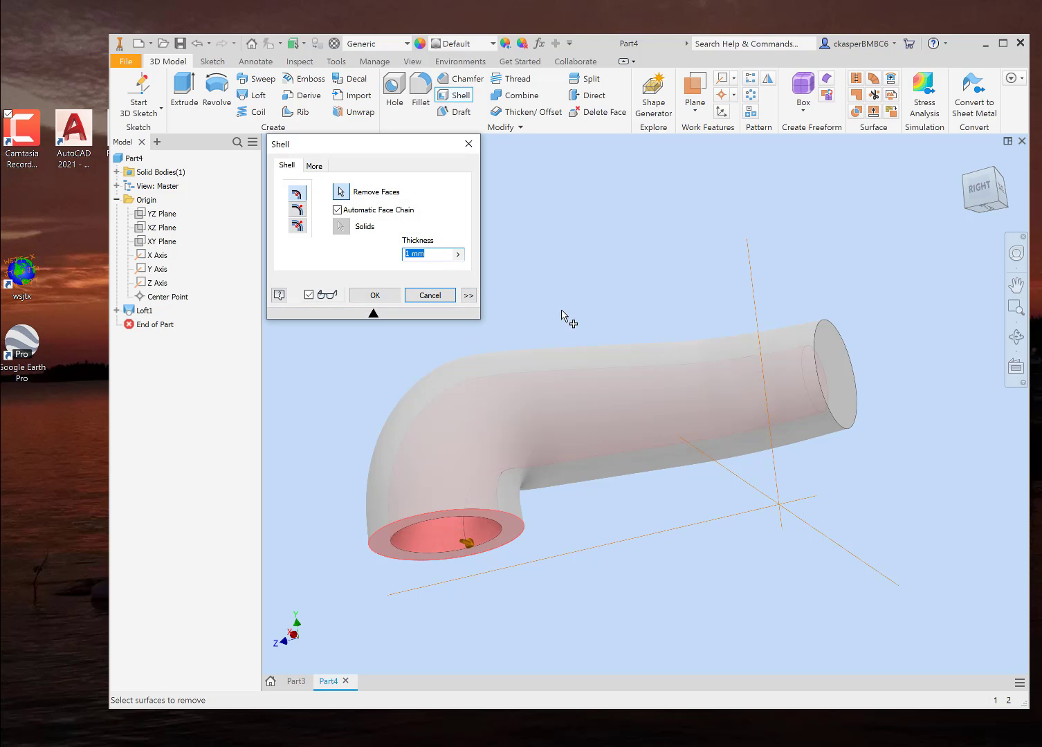
click(832, 383)
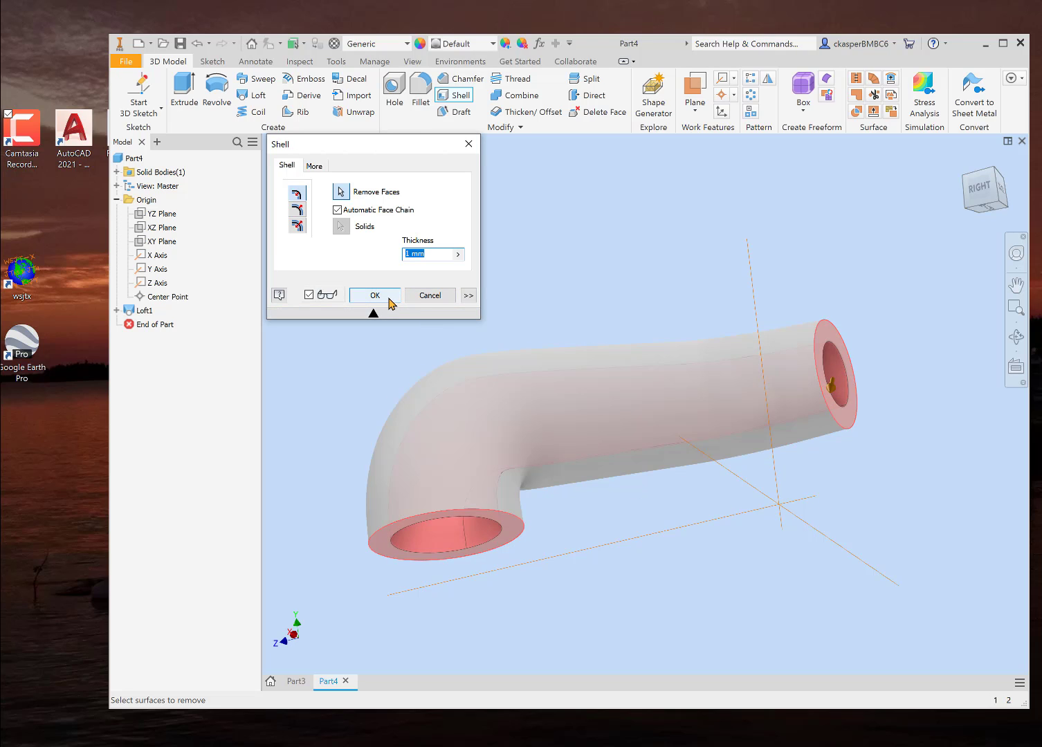
click(374, 295)
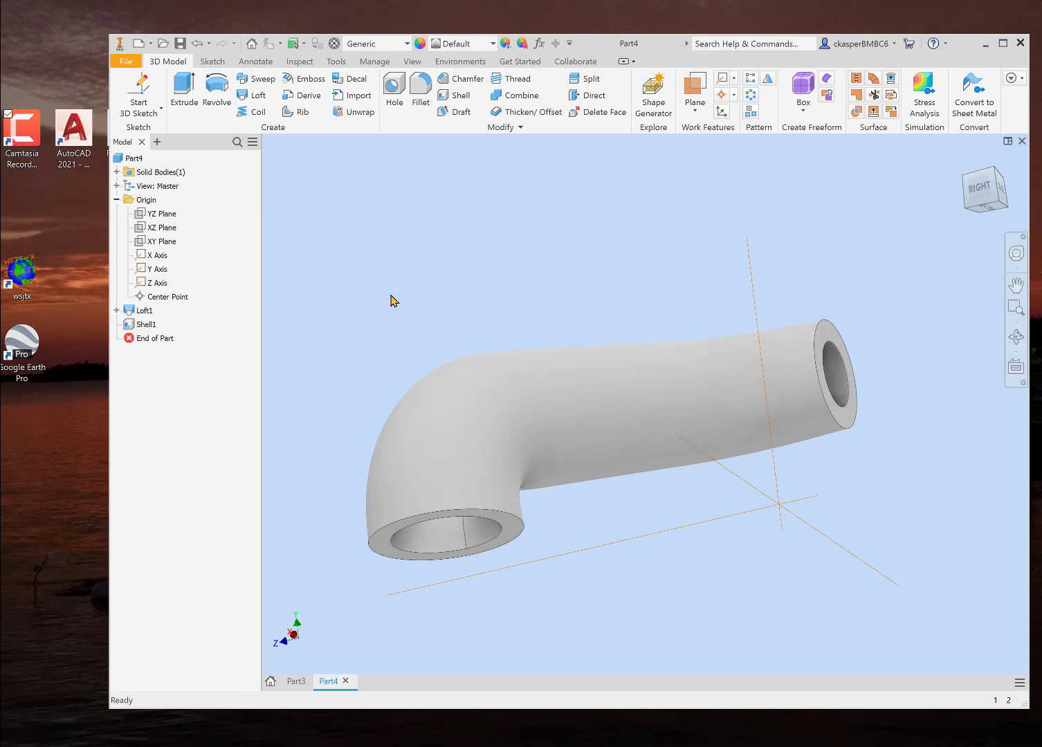
shift+middle_drag(430, 288, 408, 280)
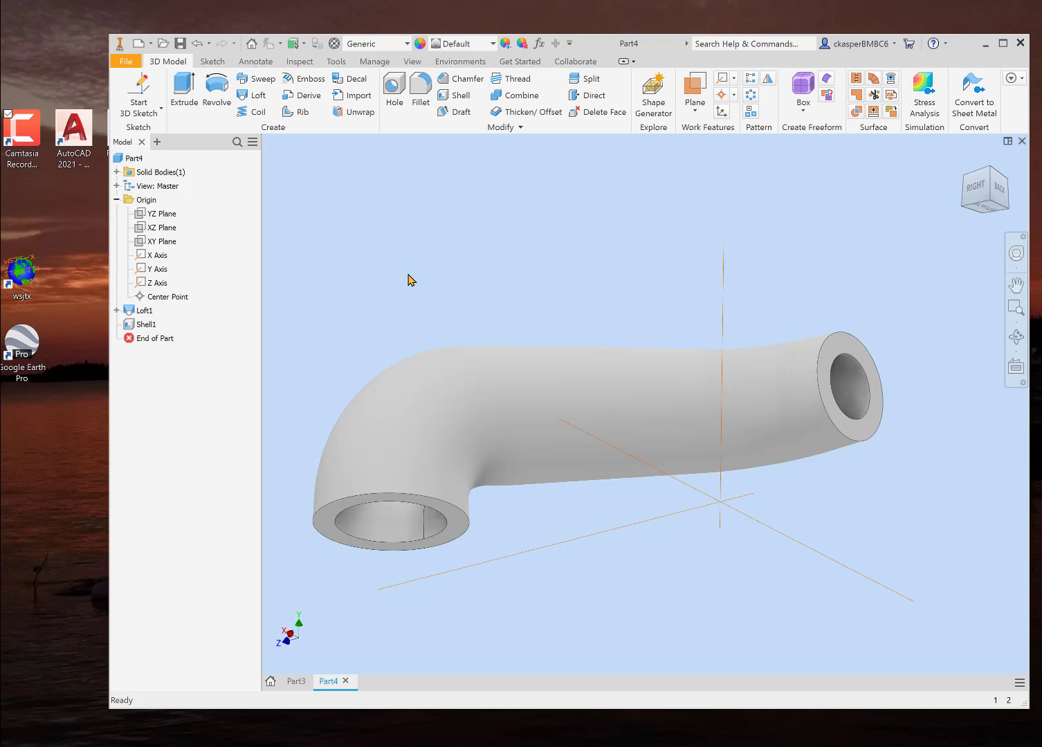
mouse_move(409, 280)
shift+middle_down()
mouse_move(421, 263)
mouse_move(418, 275)
shift+middle_up()
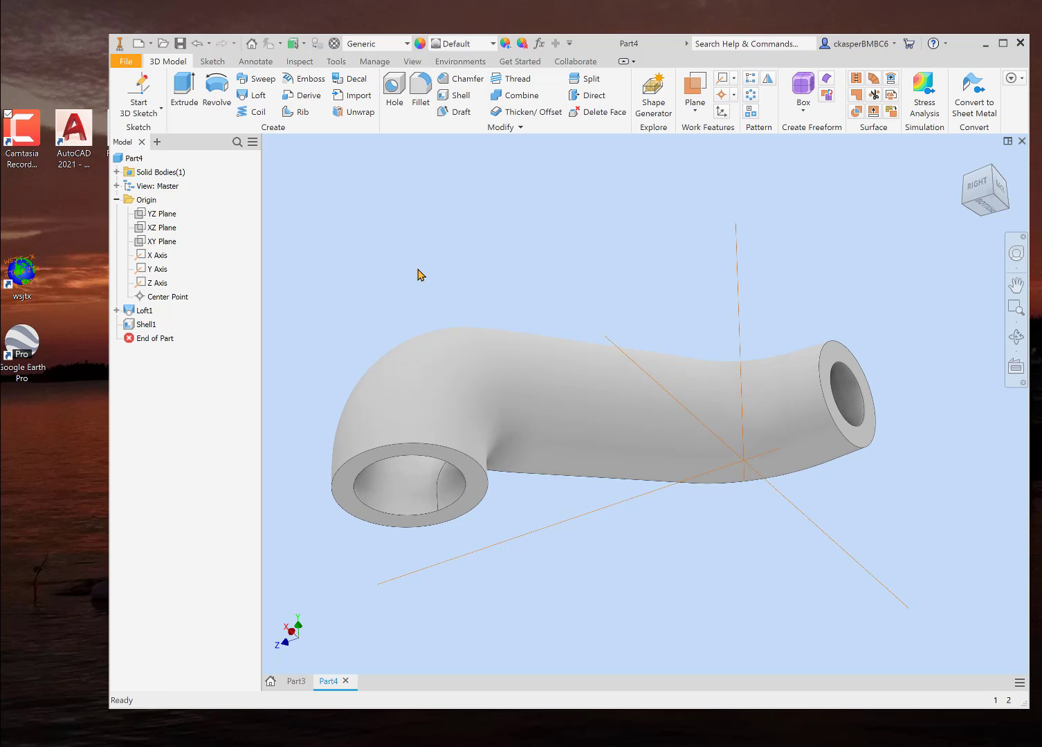